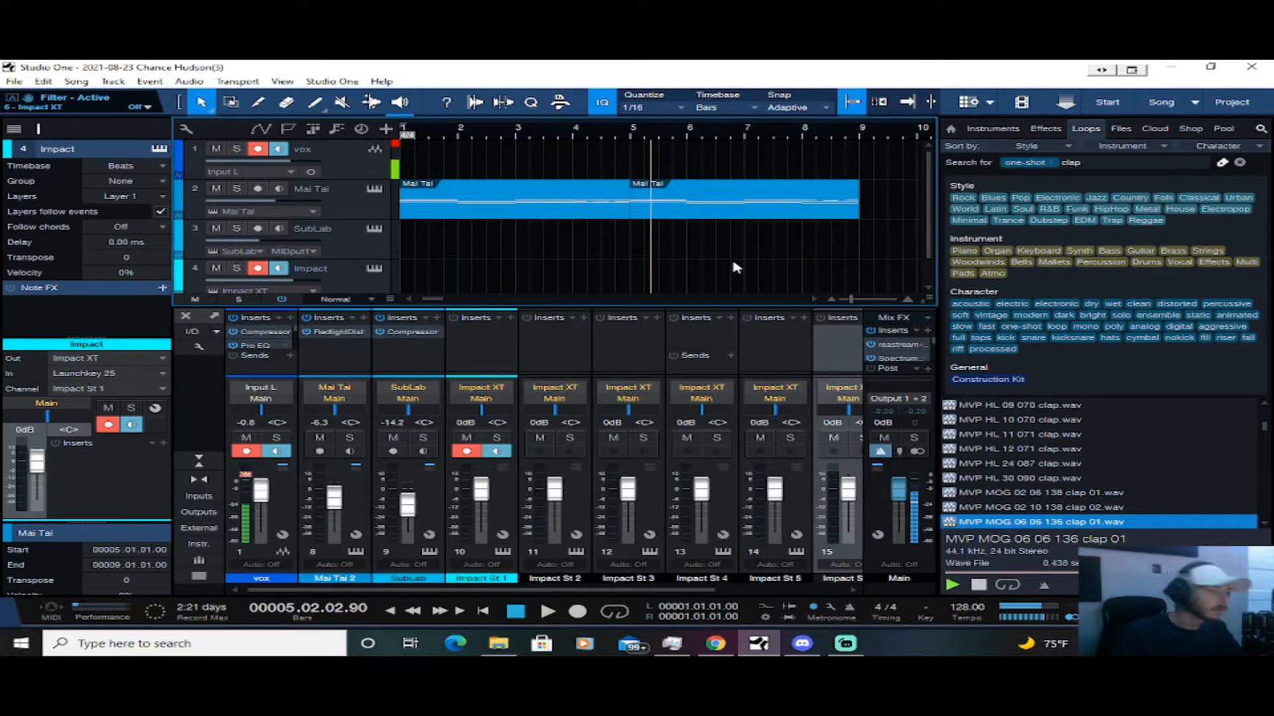
Return the playback position to the start of the song
key("Home")
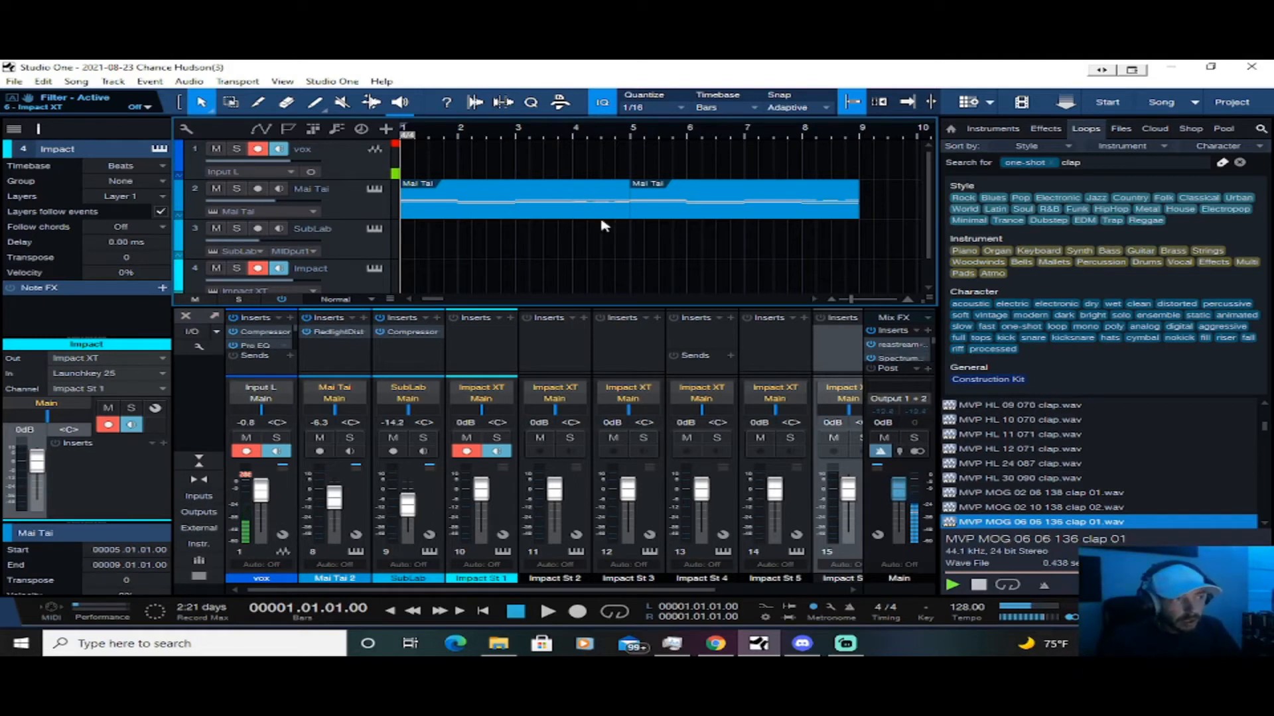
scroll(517, 262, "down", 1)
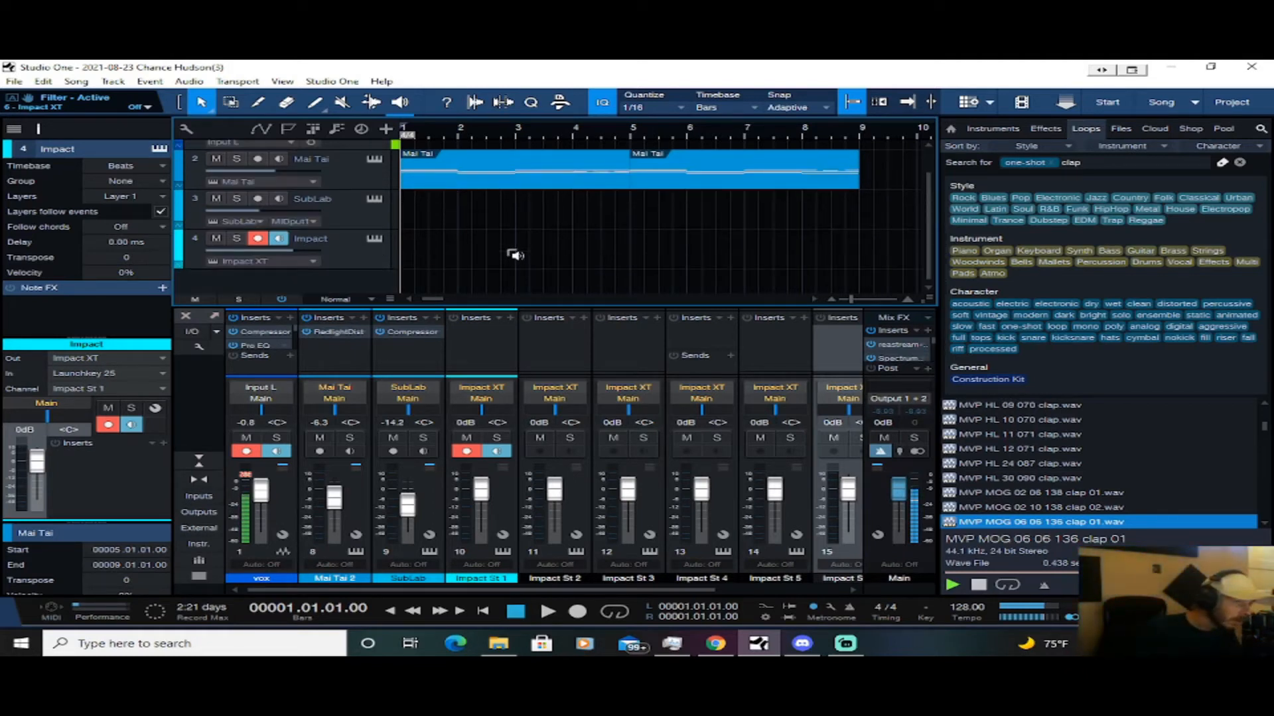
Switch to the file browser, check the latest recorded videos in the media player, and close the player
left_click(498, 643)
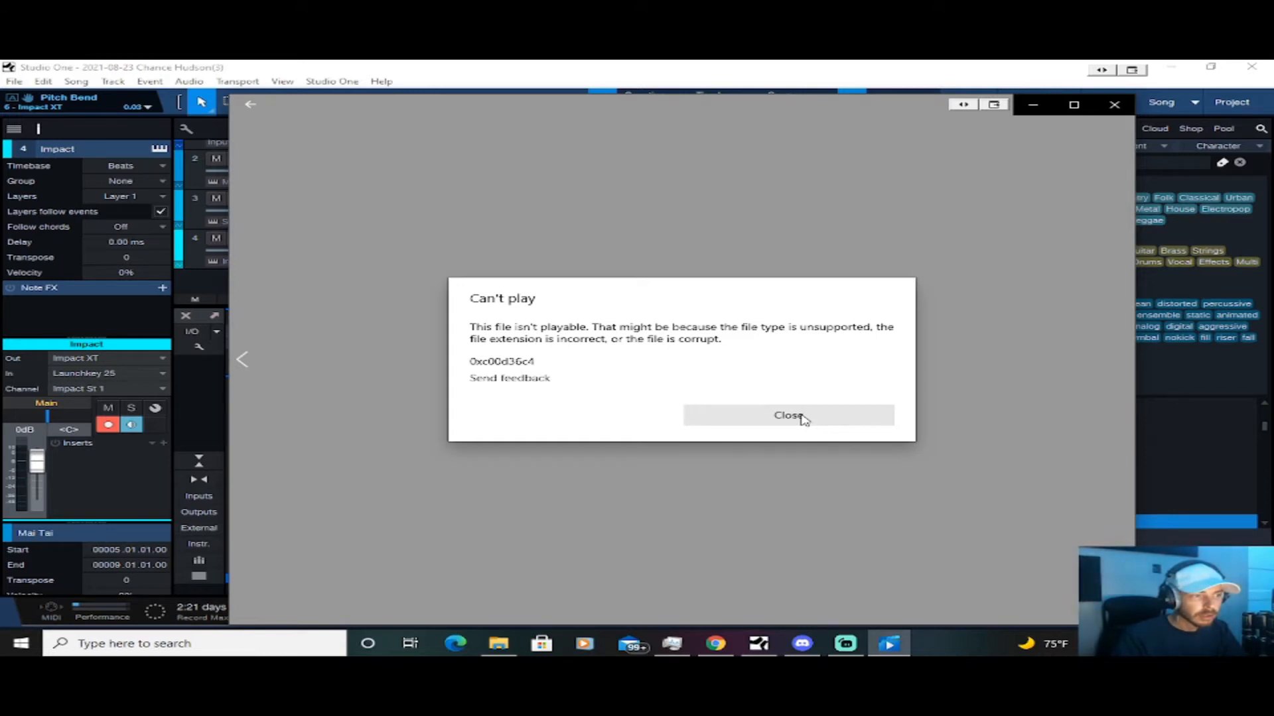
left_click(788, 415)
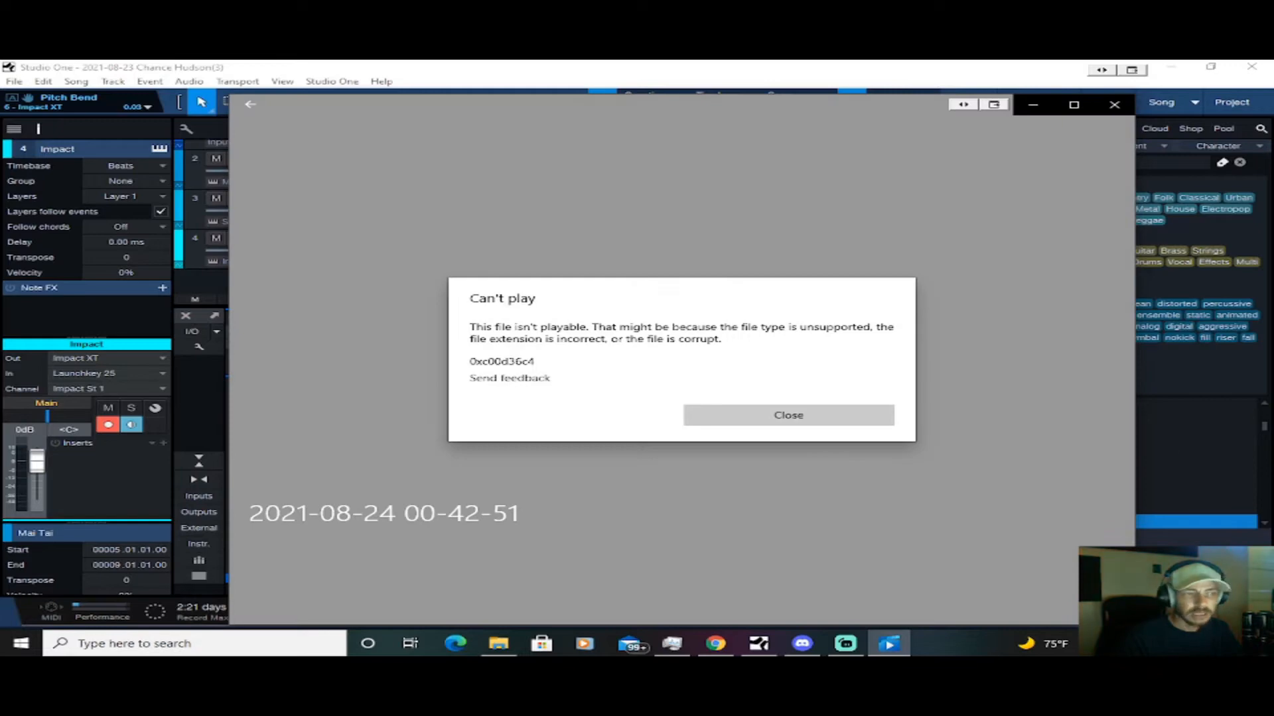
left_click(865, 417)
left_click(1115, 104)
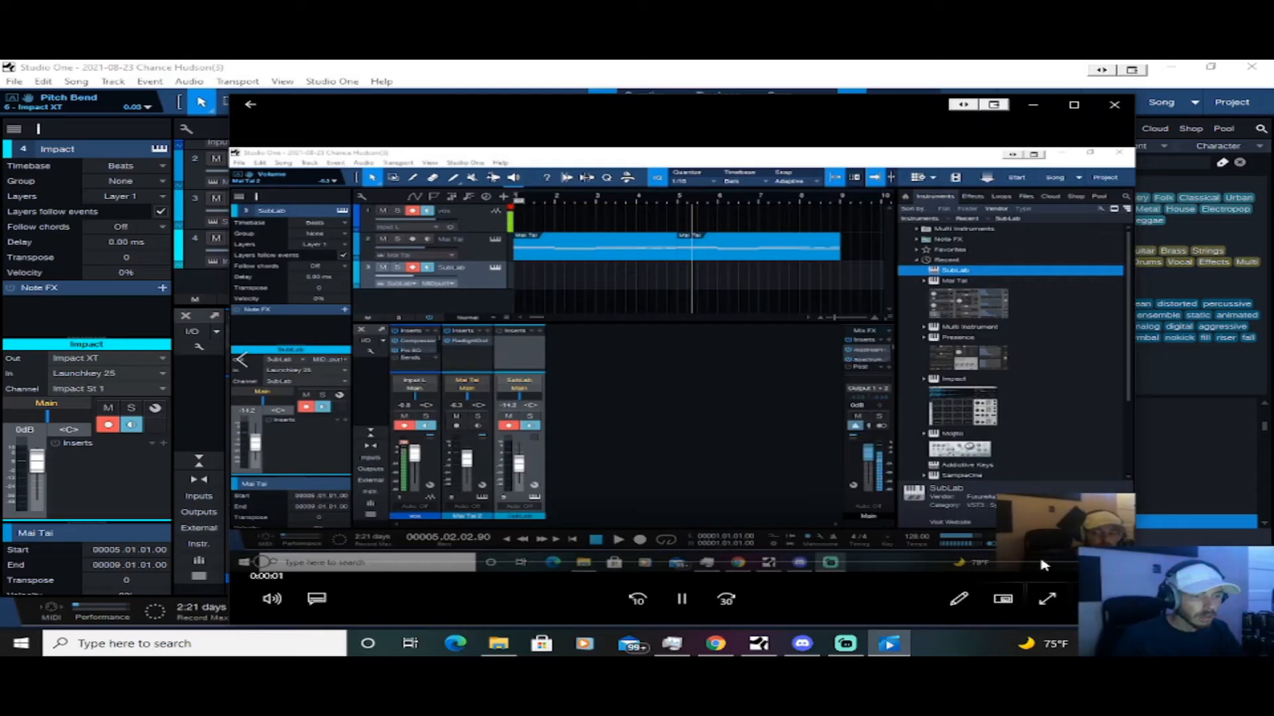
left_click(1060, 563)
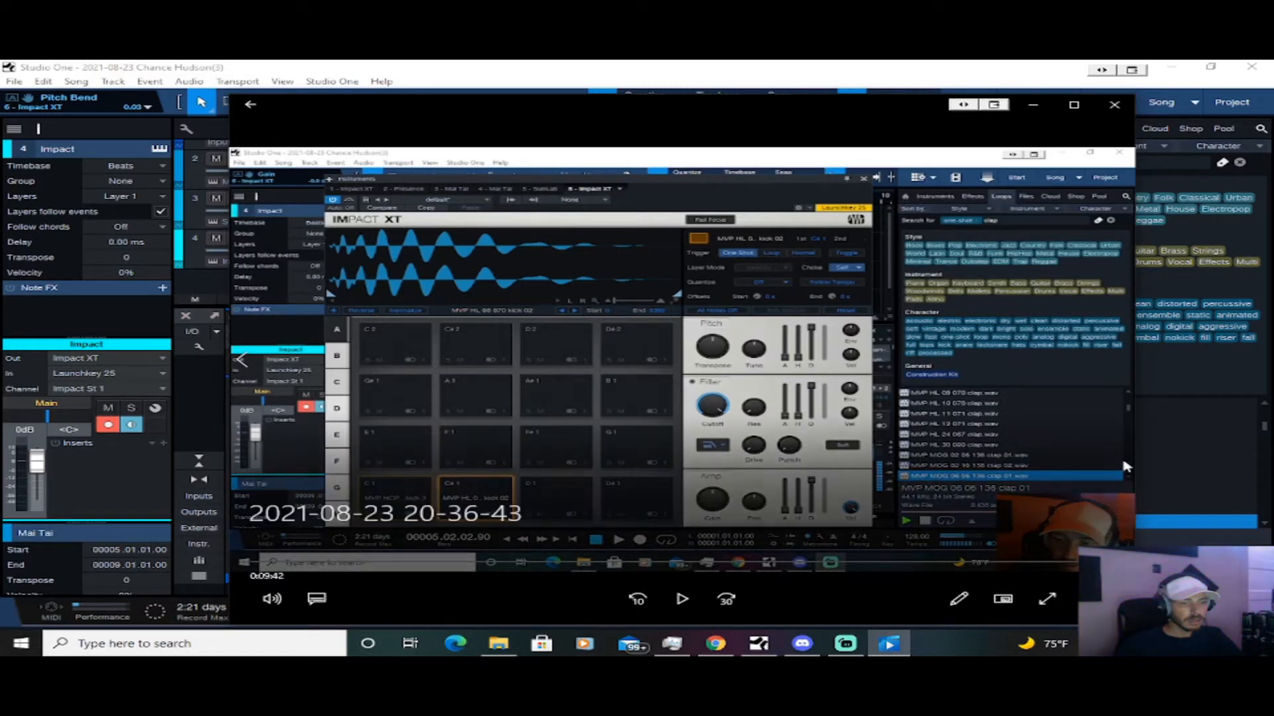
left_click(1114, 105)
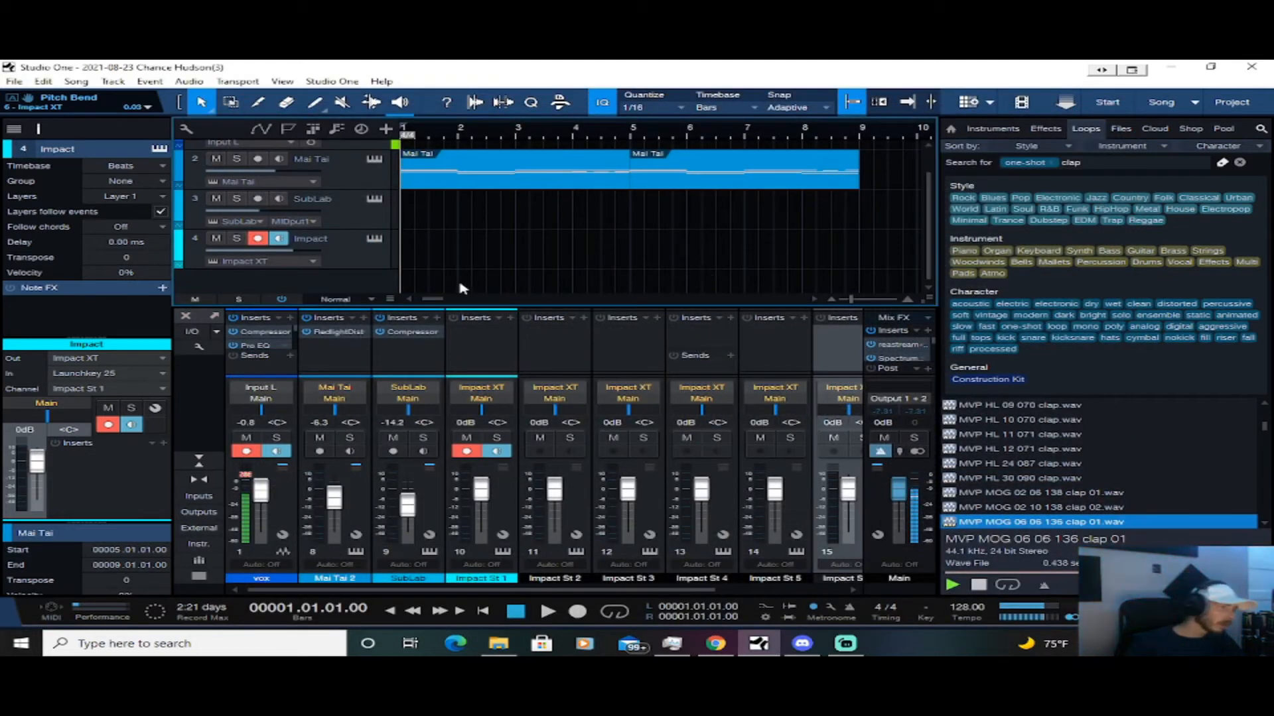
Open the Impact XT instrument from the Impact track and search the loop library for one-shot snare samples
left_click(374, 239)
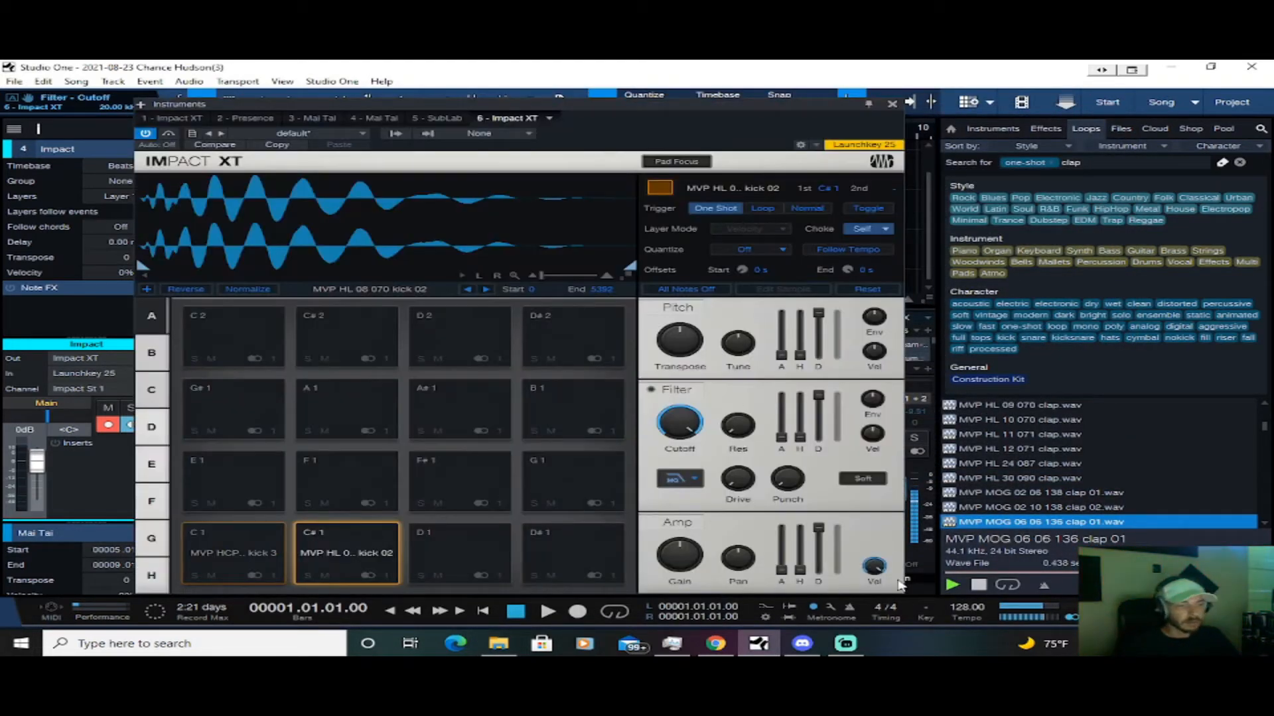
double_click(1085, 166)
type("snare")
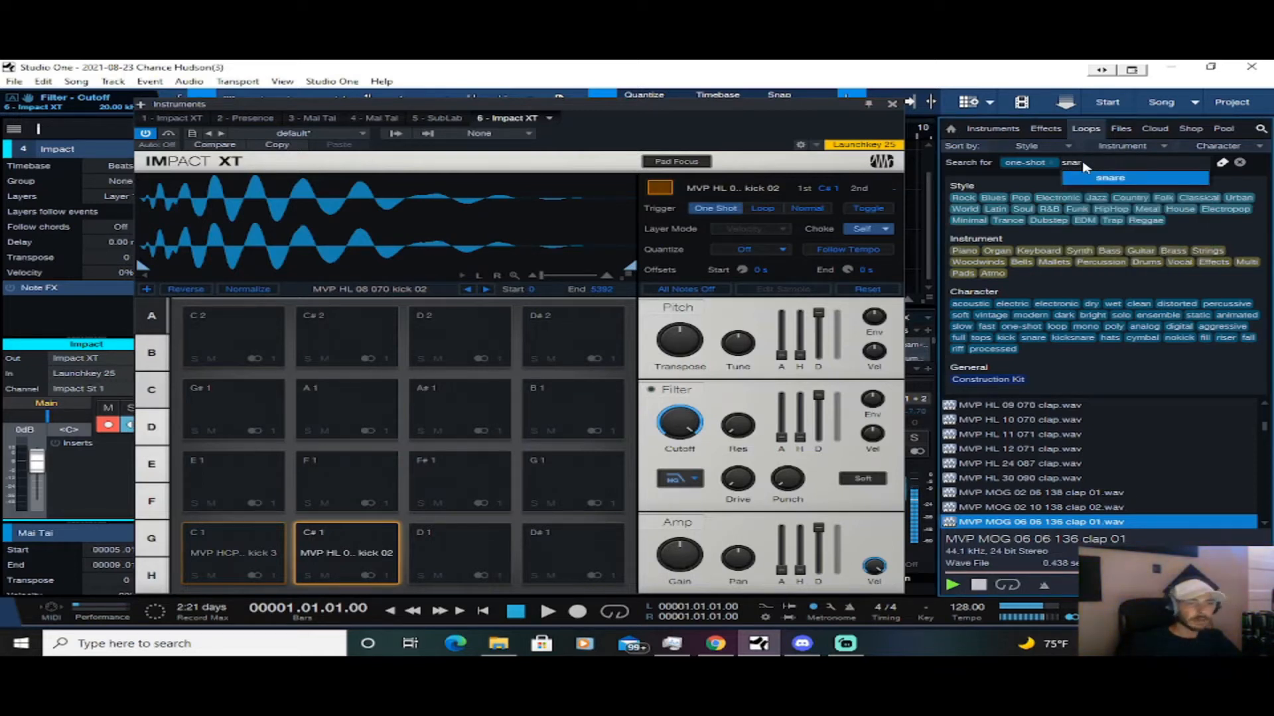
key("Return")
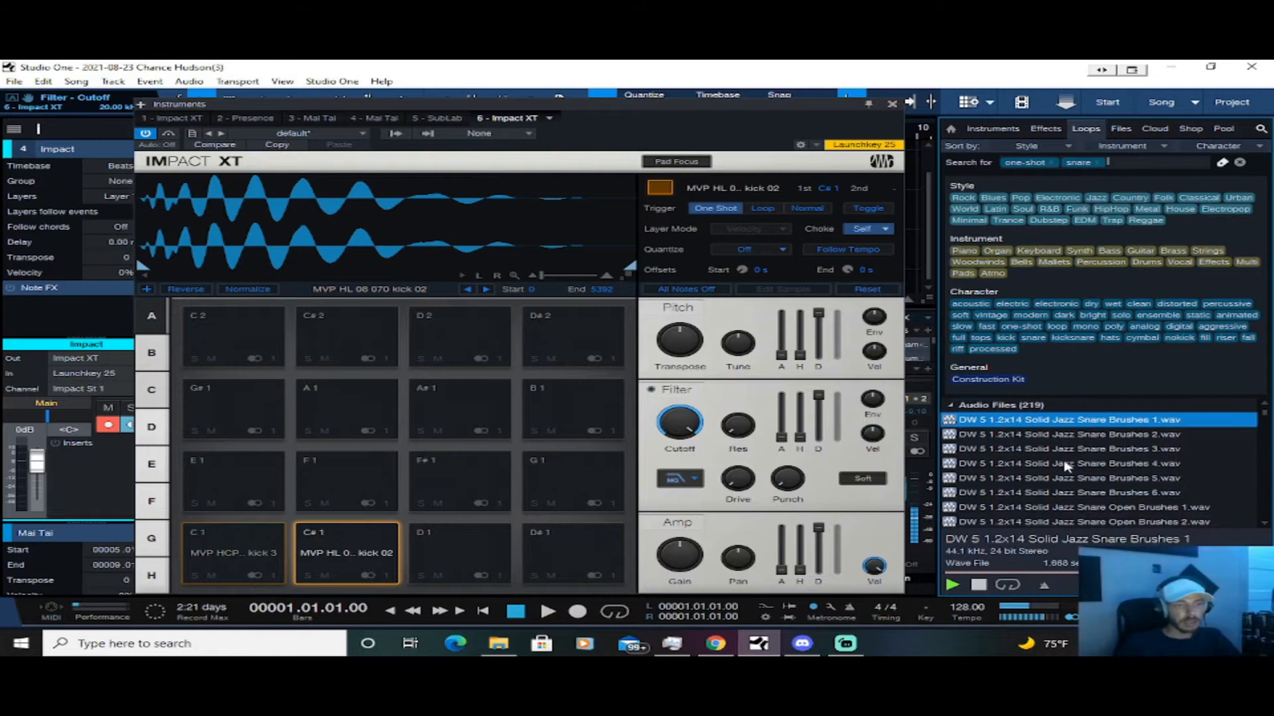
Audition the DW Solid Jazz Snare brush samples from the search results
key("Down")
key("Down")
key("Down")
key("Down")
key("Down")
key("Down")
key("Down")
key("Down")
key("Down")
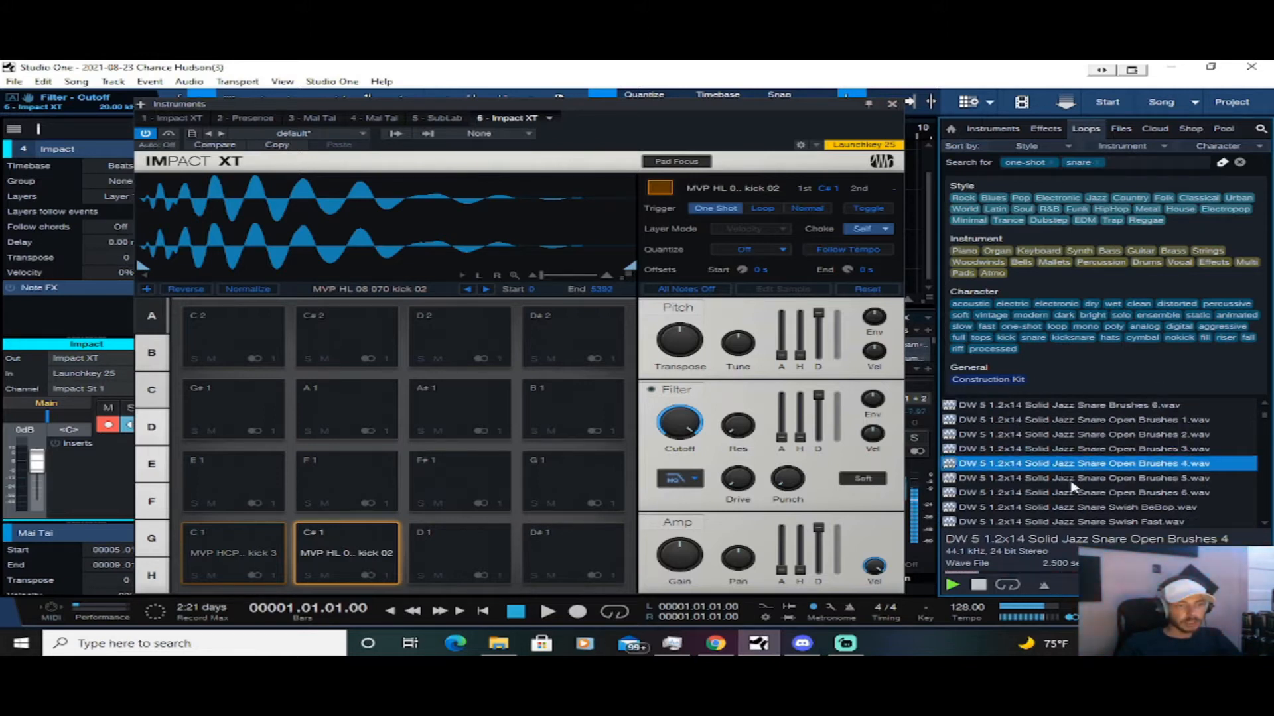
key("Down")
key("Down")
scroll(1086, 475, "down", 2)
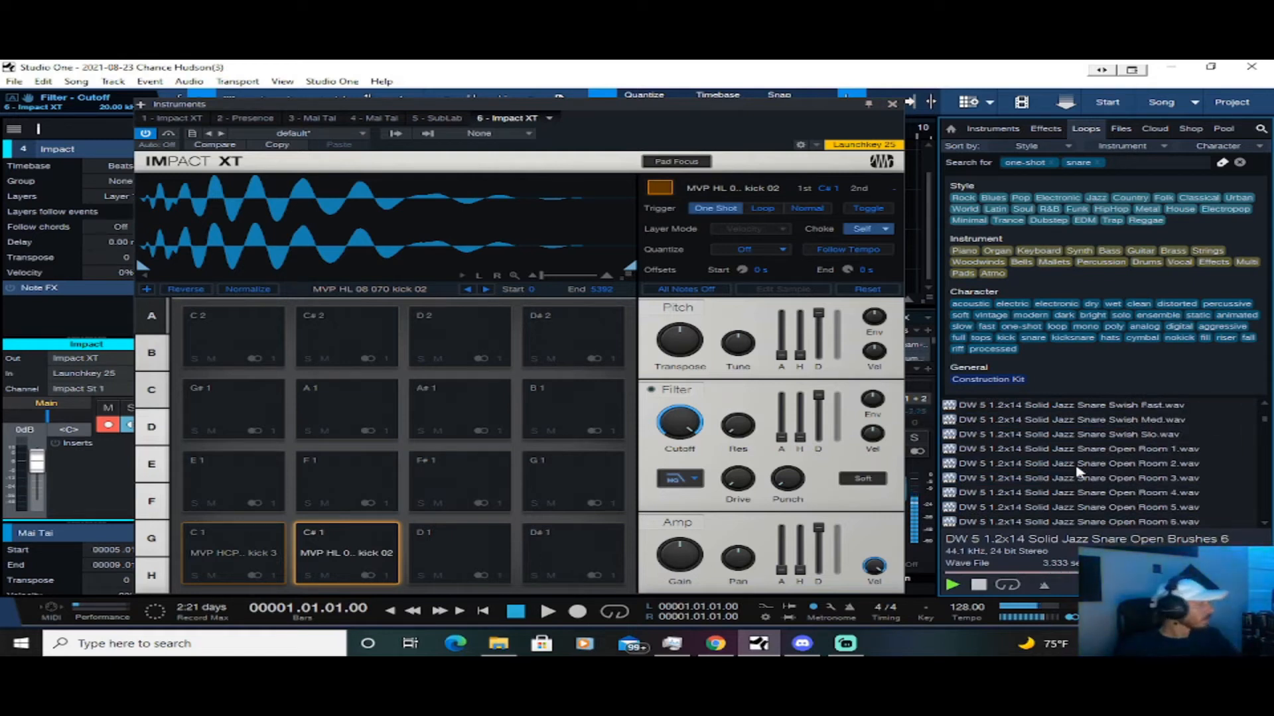
scroll(1078, 471, "down", 1)
scroll(1077, 472, "down", 6)
scroll(1078, 472, "down", 5)
Audition the DW Pop.Rock Snare Rim samples one after another
left_click(1061, 420)
left_click(1061, 434)
left_click(1060, 449)
left_click(1059, 463)
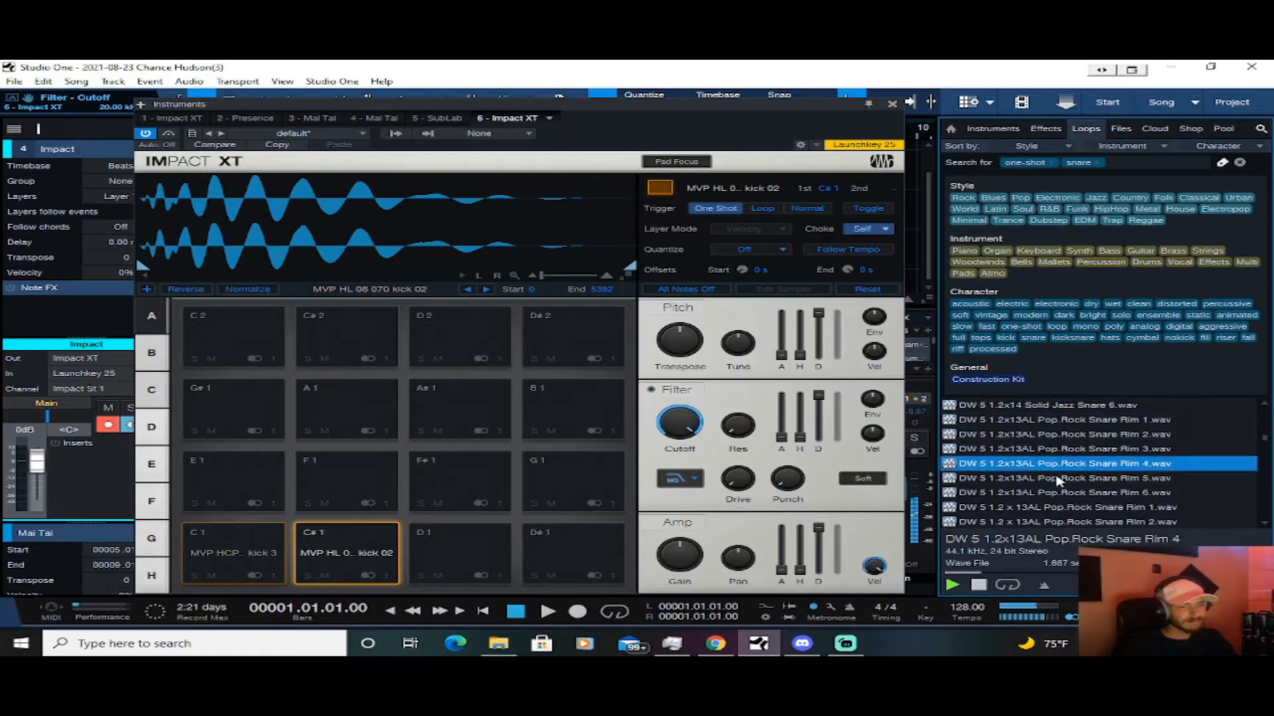
left_click(1059, 478)
left_click(1057, 493)
left_click(1054, 508)
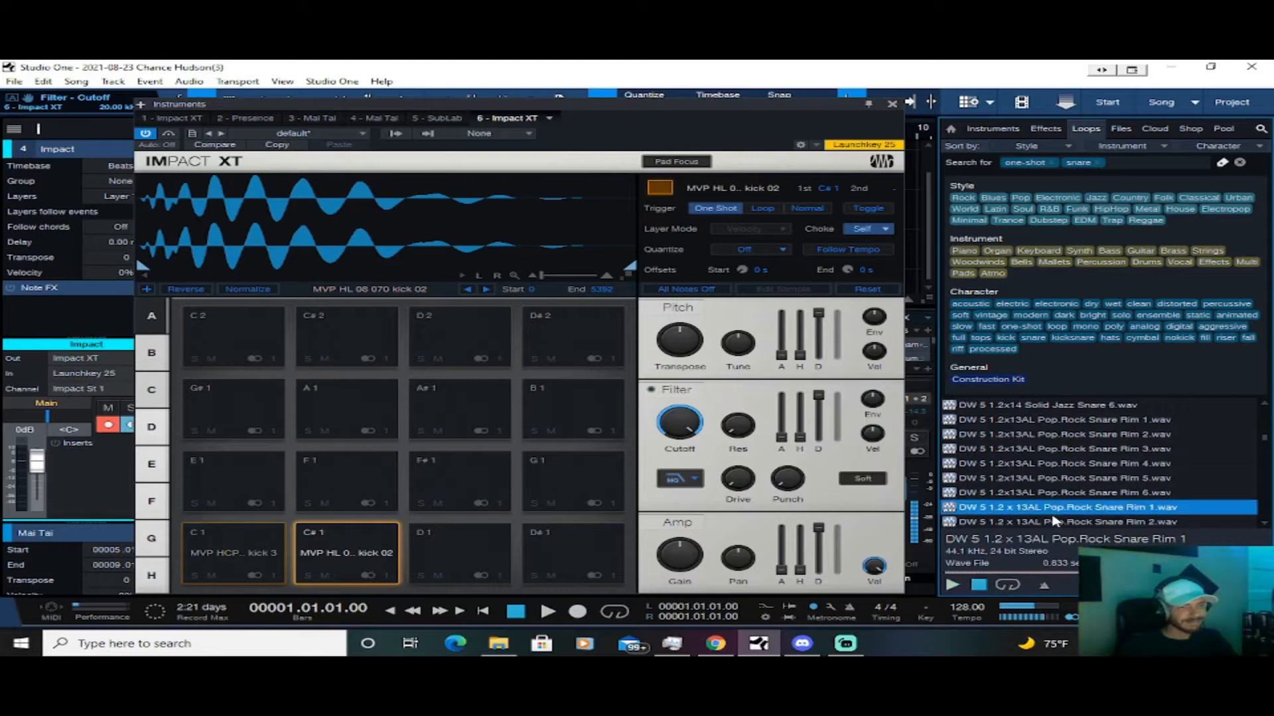
left_click(1052, 522)
Preview more Pop.Rock snares and the Ludwig Bronze Roomy Rock Snare Open 1 sample, continuing down to the Kit pop snares
scroll(1048, 510, "down", 3)
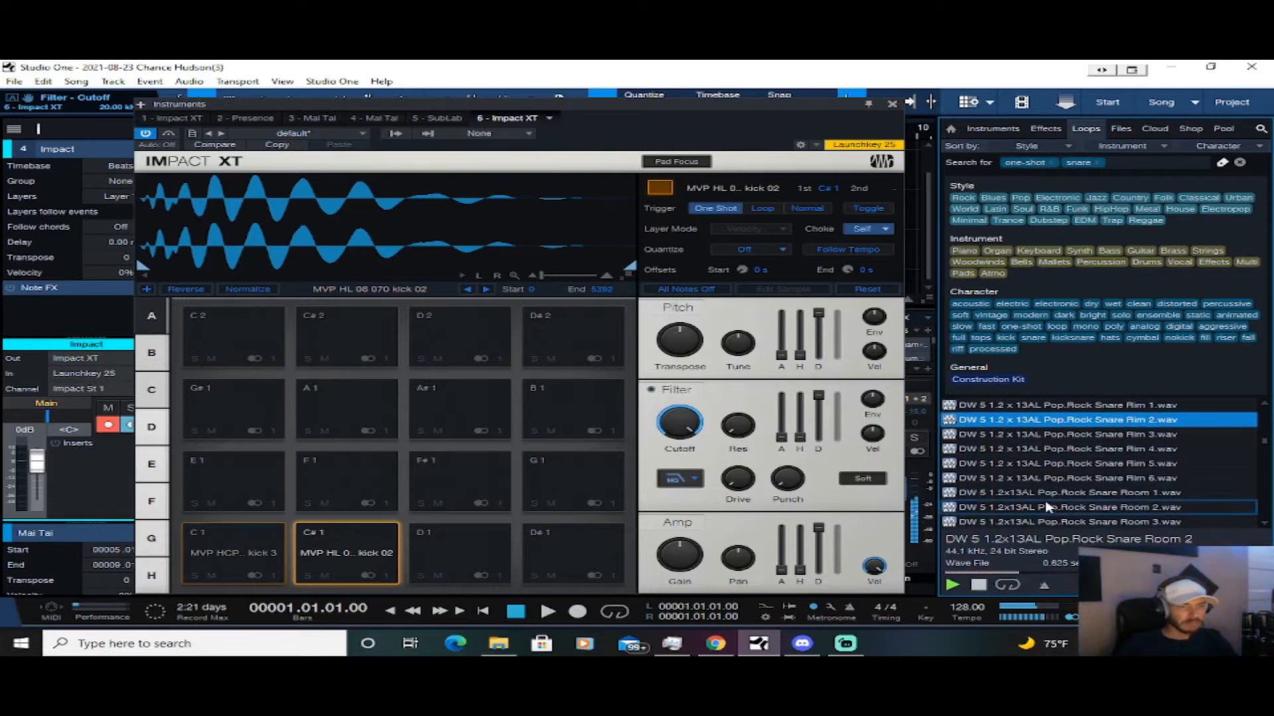
scroll(1054, 504, "down", 4)
scroll(1062, 501, "down", 2)
scroll(1061, 501, "down", 3)
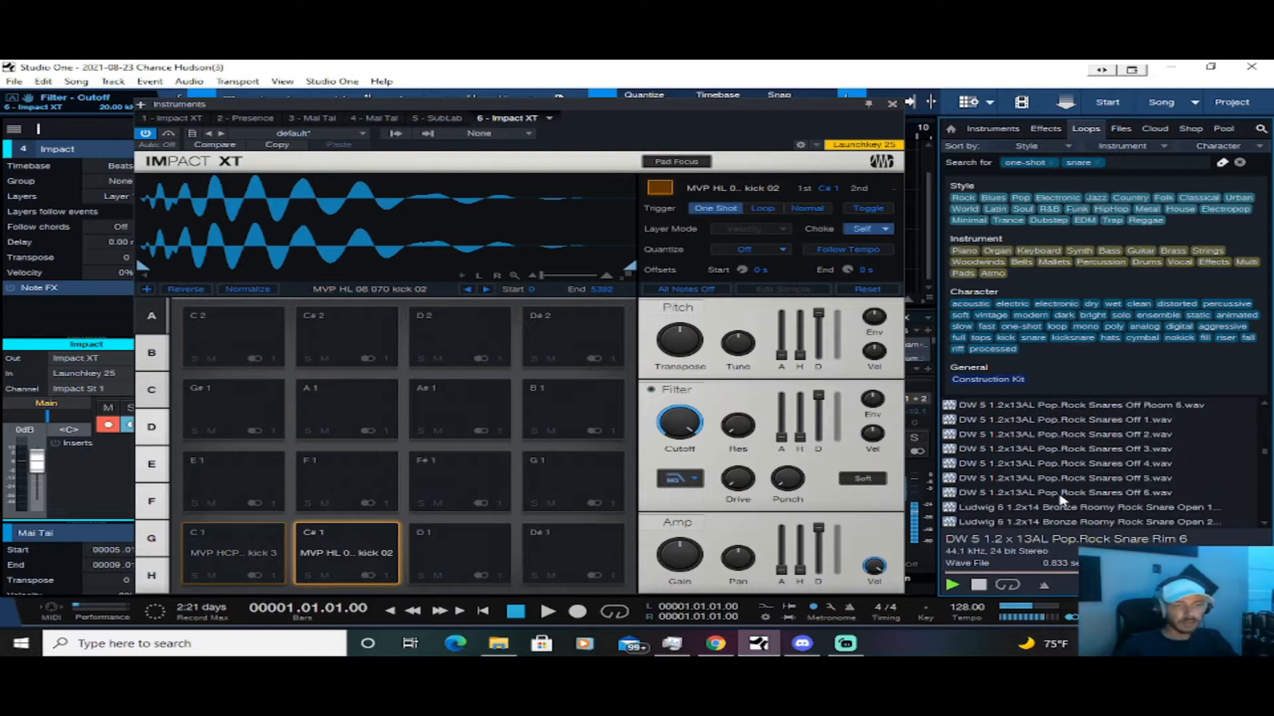
left_click(1069, 479)
scroll(1069, 482, "down", 3)
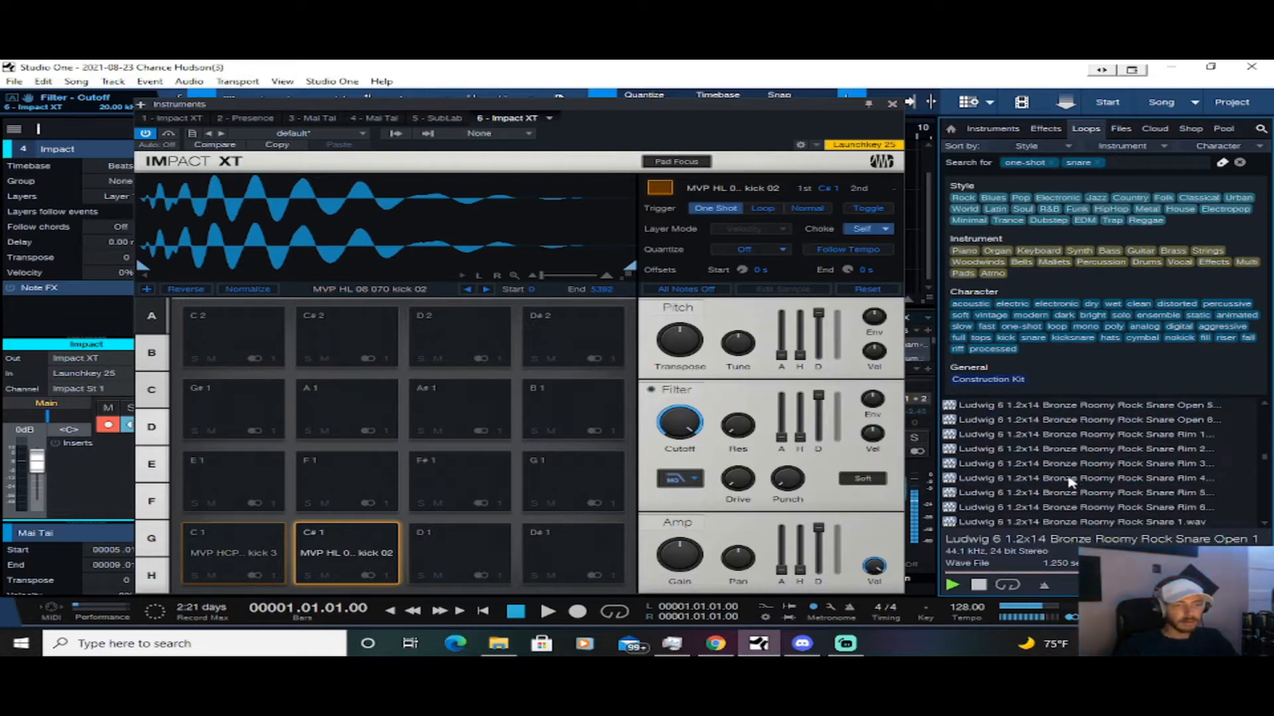
scroll(1070, 482, "down", 4)
scroll(1069, 482, "down", 4)
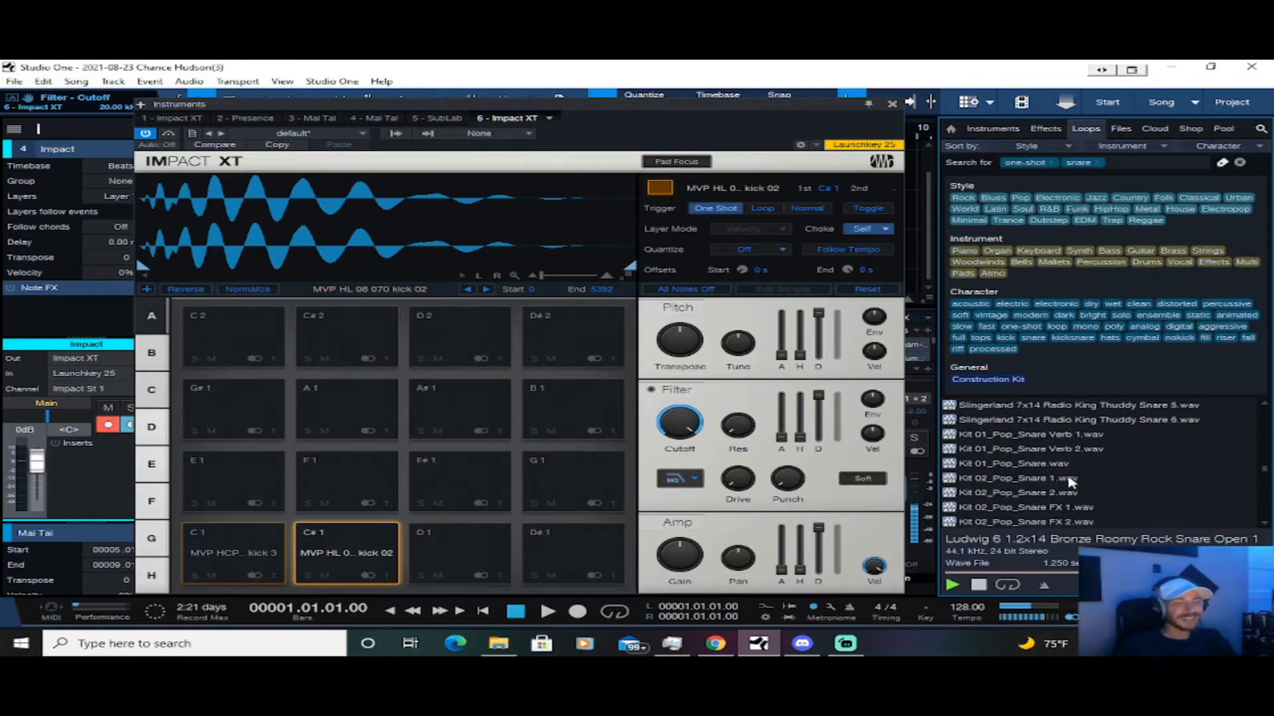
Compare the Kit 01 and Kit 02 pop snares and load Kit 01_Pop_Snare Verb 1 onto pad D1
left_click(1048, 439)
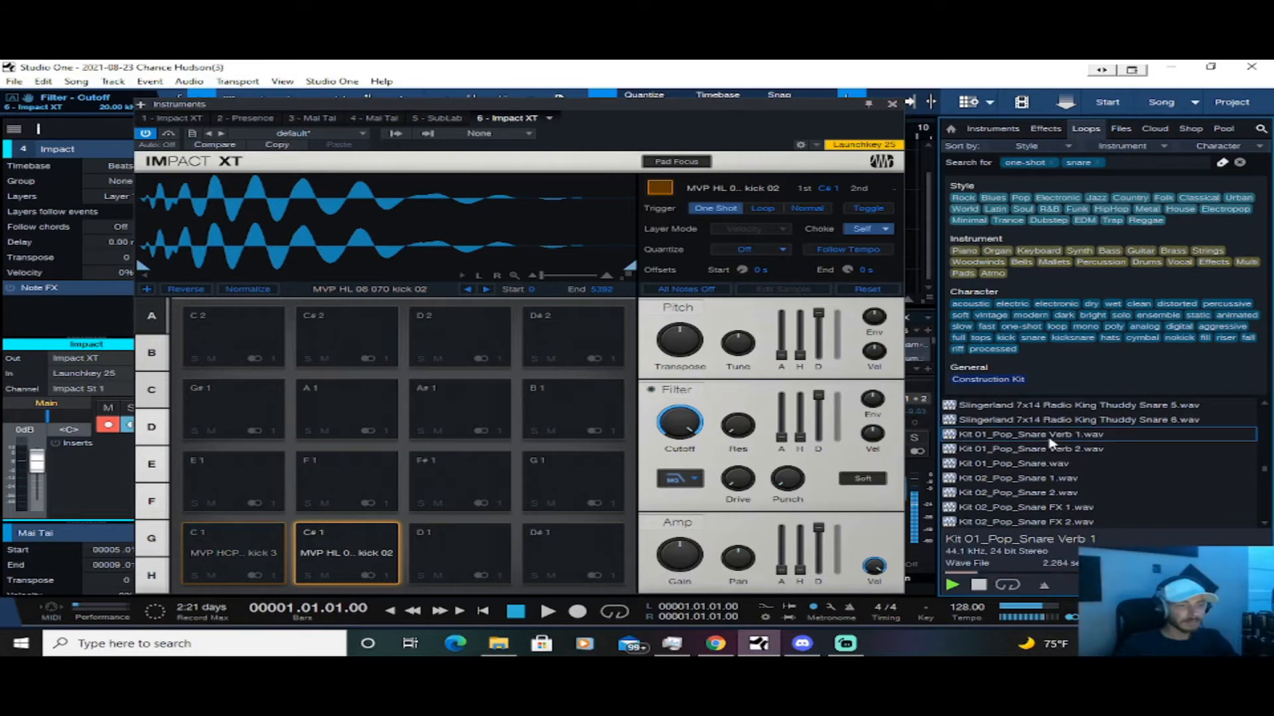
left_click(1046, 452)
left_click(1053, 438)
left_click(1049, 453)
left_click(1047, 468)
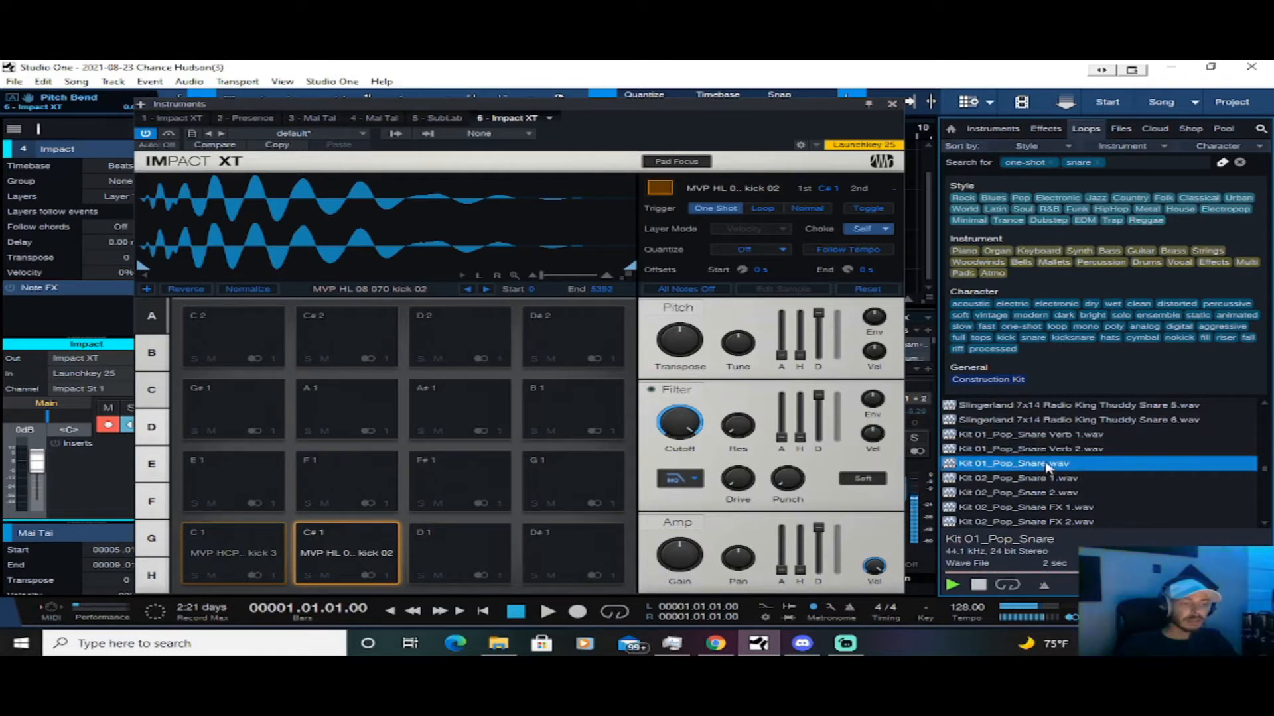
left_click(1039, 480)
left_click(1040, 494)
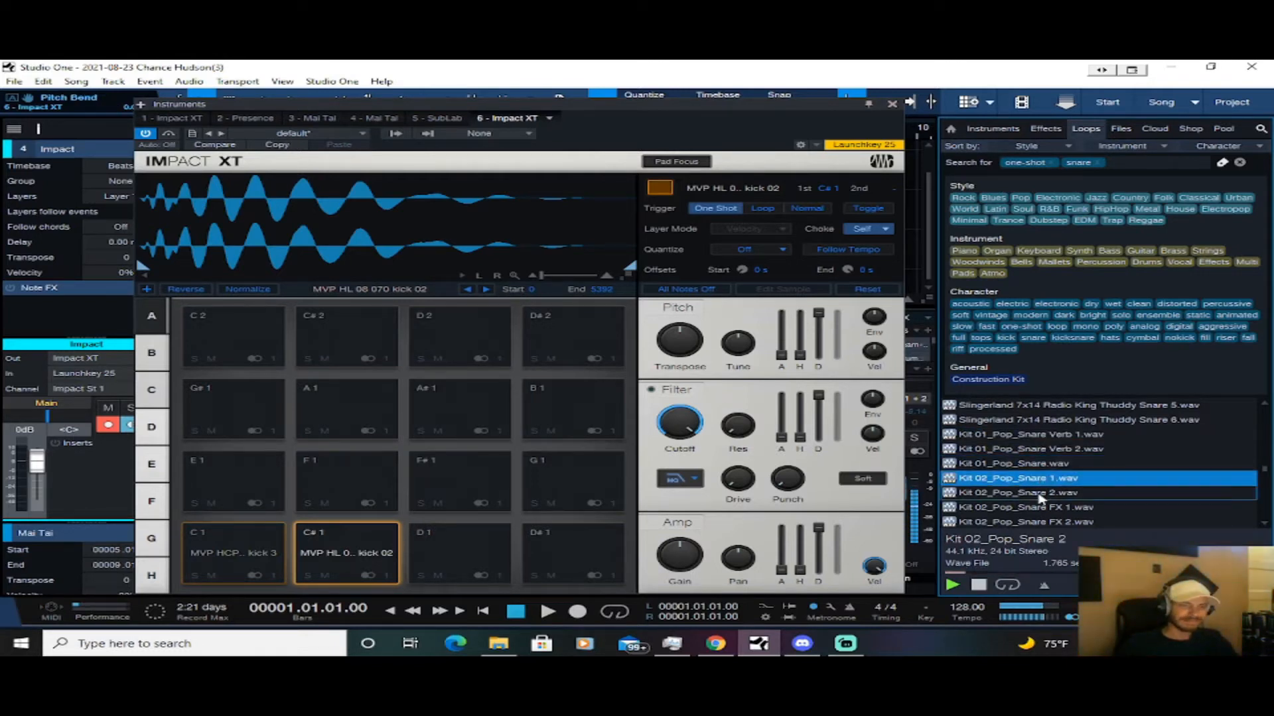
left_click(1039, 508)
left_click(1043, 522)
left_click(1051, 450)
left_click(1055, 436)
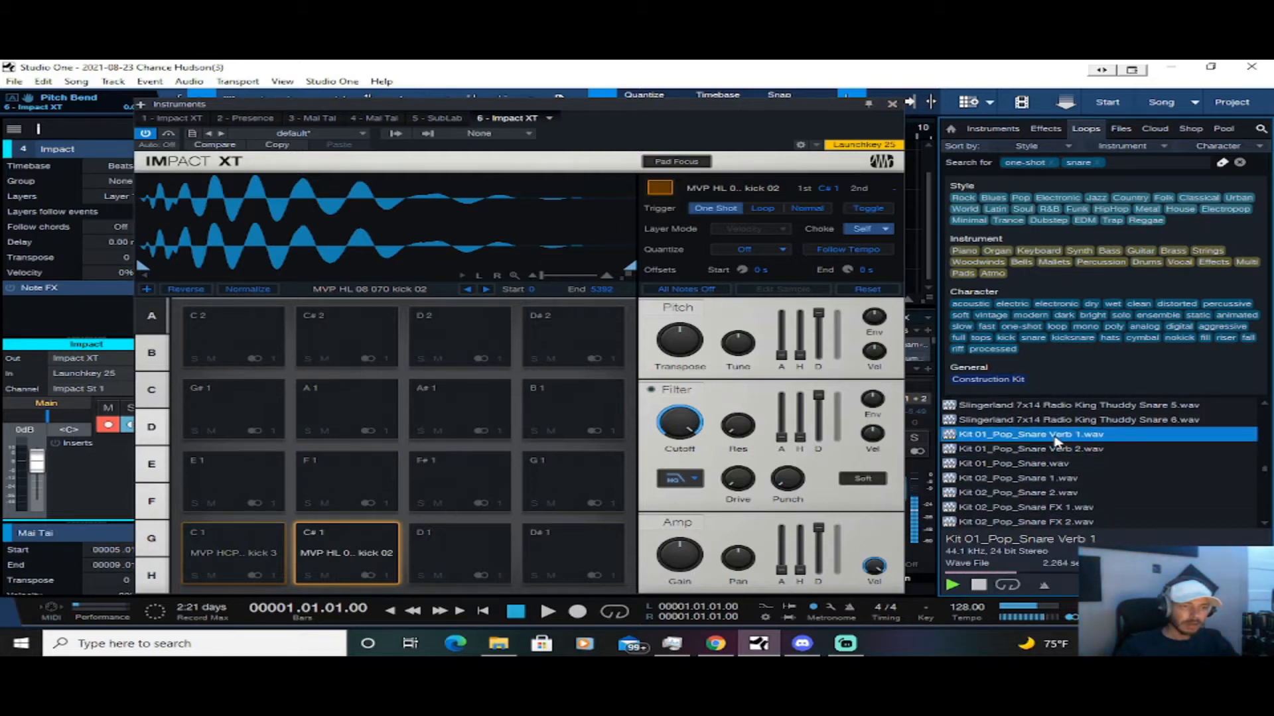
left_click_drag(1056, 439, 457, 553)
Audition the MVP AHT snares and load MVP AHT 01 076 snare 02 onto pad D#1
scroll(1118, 483, "down", 2)
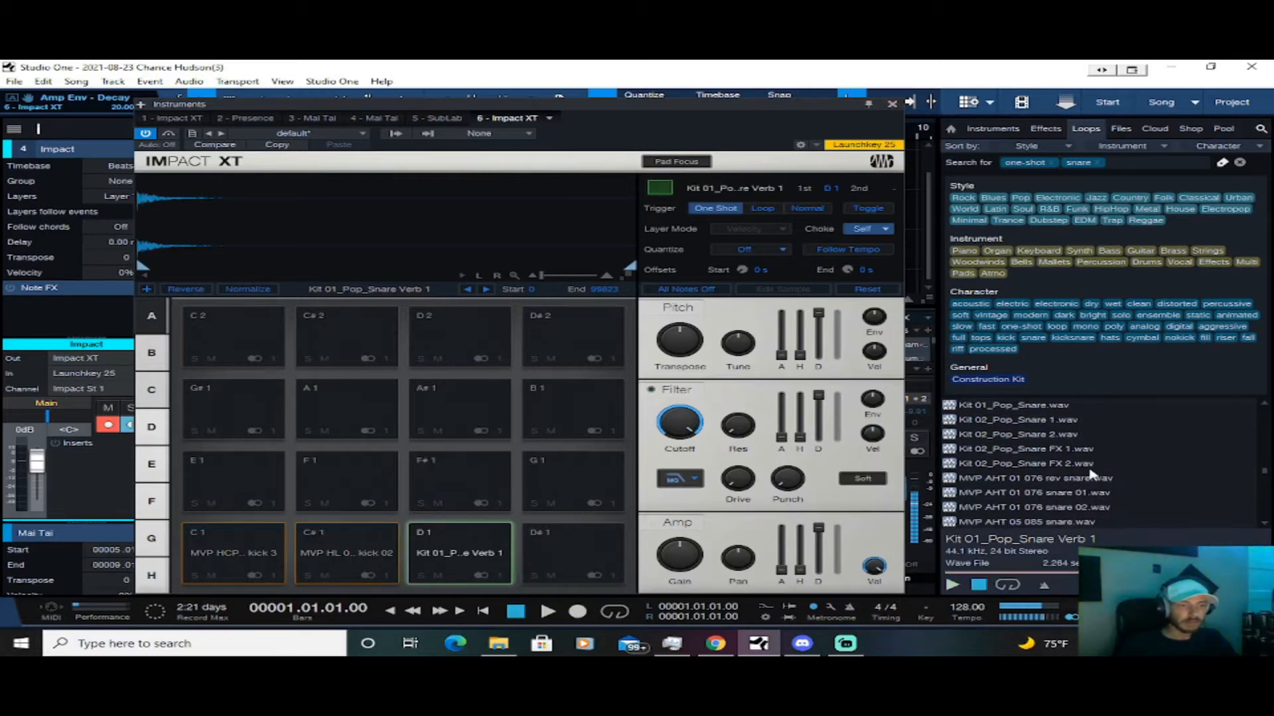
left_click(1082, 478)
left_click(1079, 504)
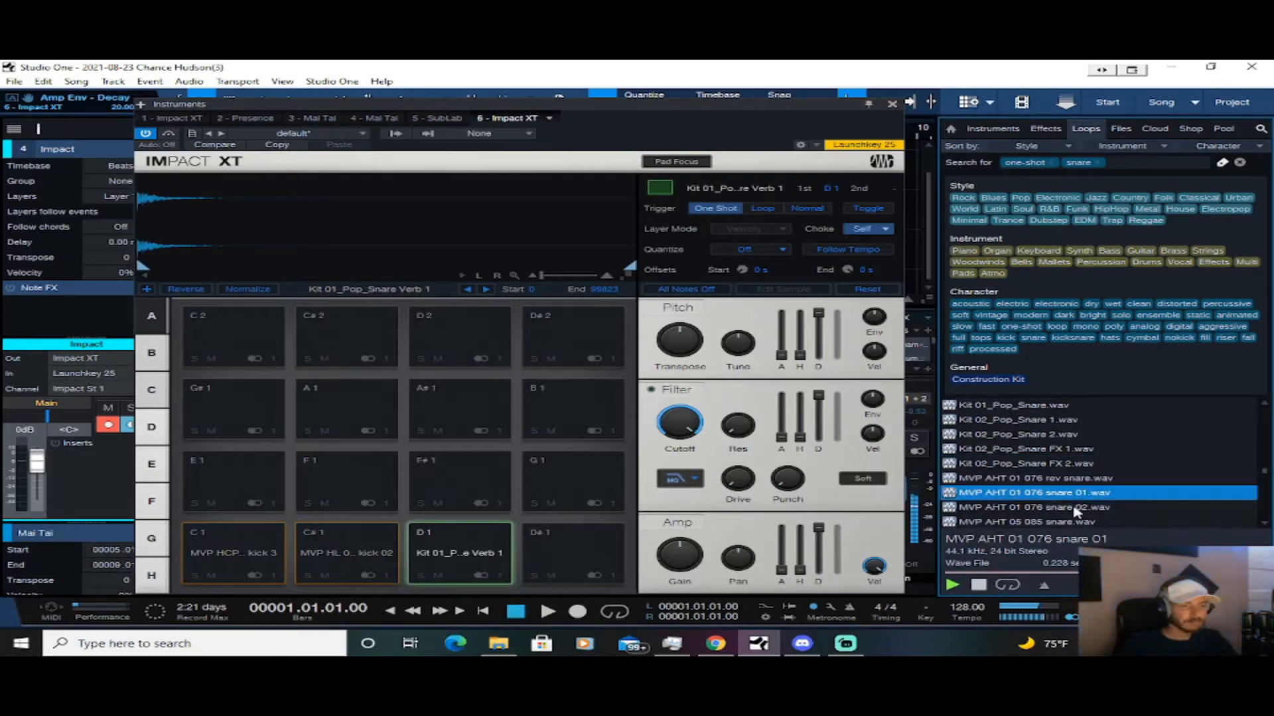
scroll(1085, 494, "down", 2)
left_click(1073, 481)
left_click(1084, 464)
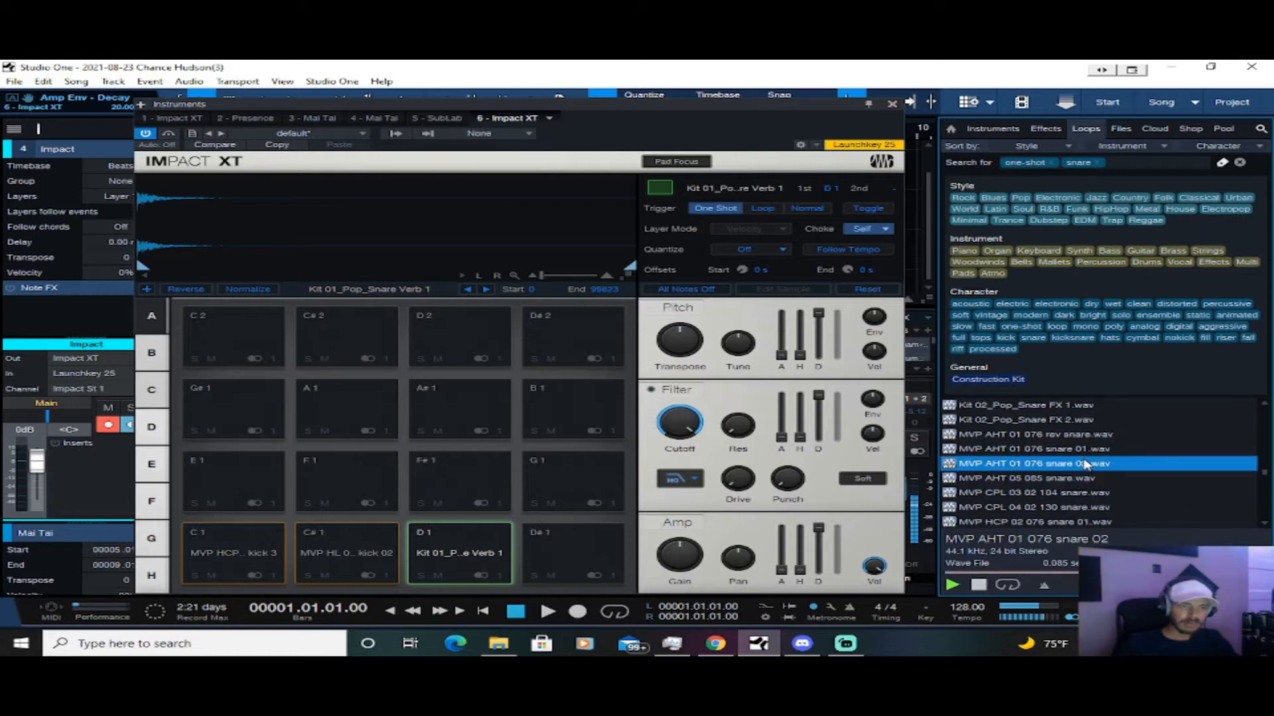
left_click_drag(1085, 464, 574, 554)
Audition the MVP AHT 05, MVP CPL and MVP HCP 02 snare samples
left_click(1094, 481)
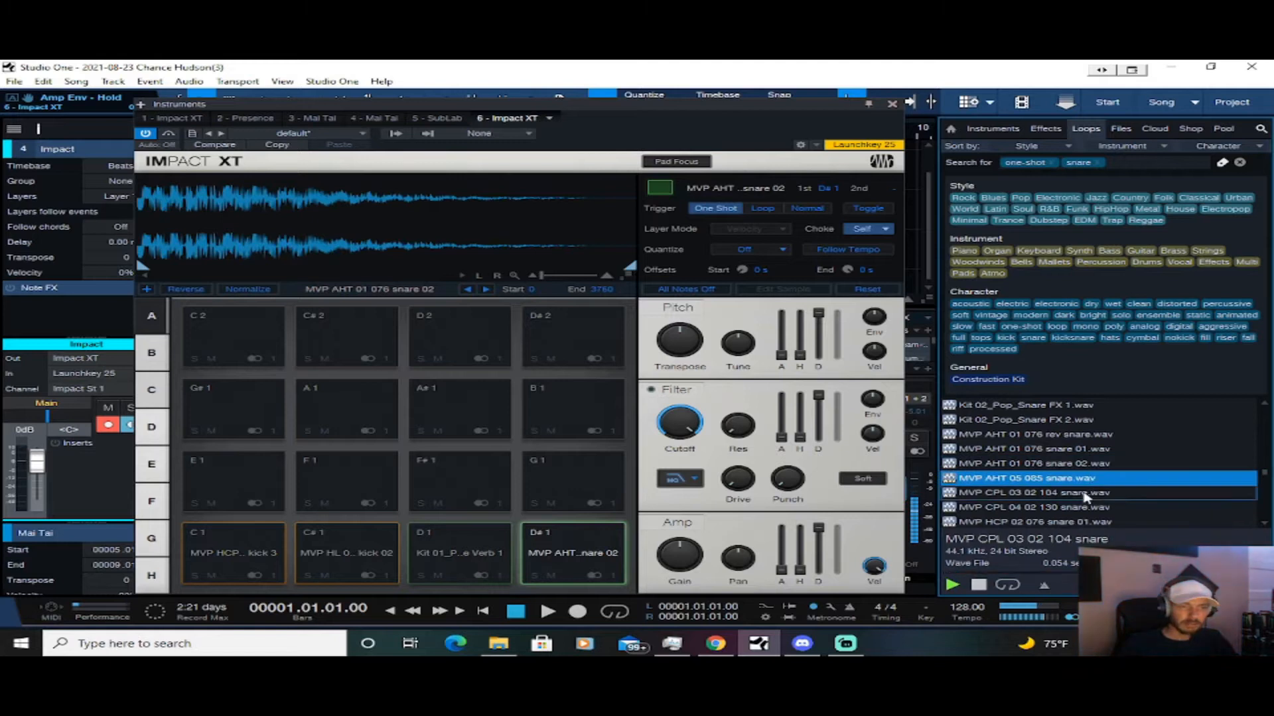
left_click(1083, 494)
left_click(1072, 508)
scroll(1083, 488, "down", 2)
left_click(1073, 491)
left_click(1059, 509)
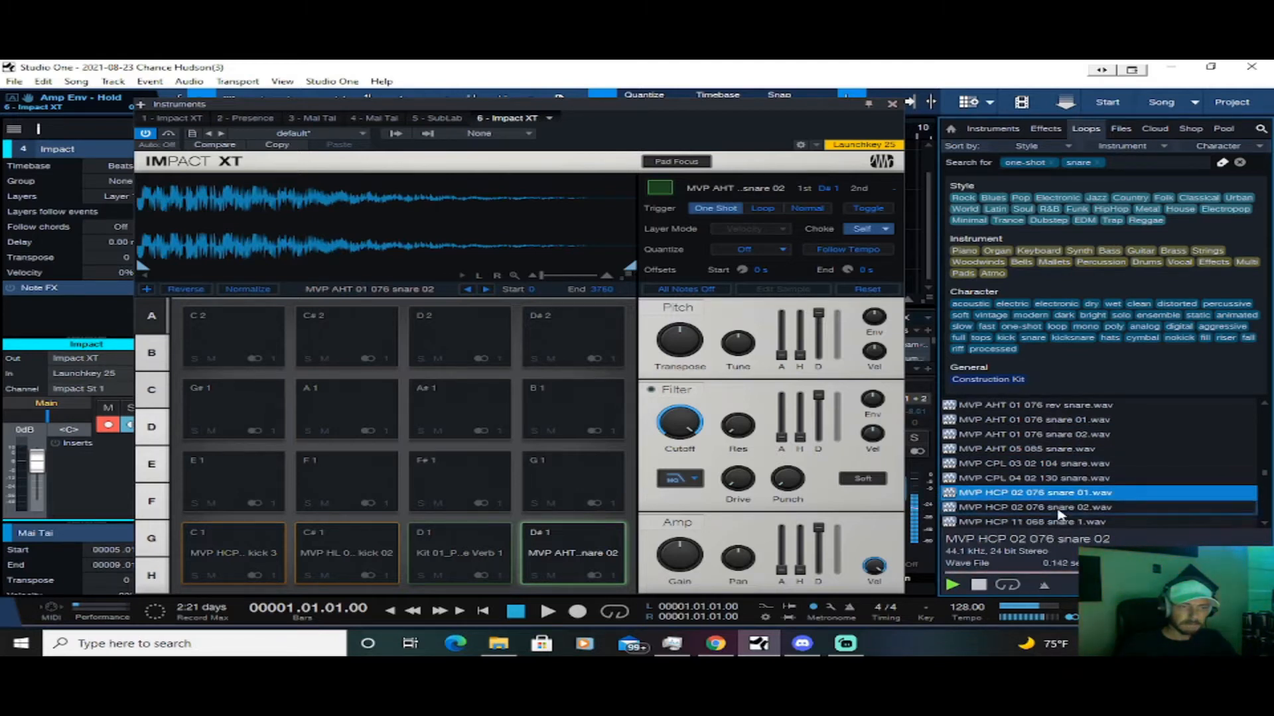
Audition the MVP HCP 11 068 and MVP HL 02 070 snare samples
scroll(1058, 504, "down", 2)
left_click(1052, 465)
left_click(1064, 480)
left_click(1067, 495)
left_click(1068, 510)
left_click(1068, 522)
scroll(1069, 511, "down", 1)
left_click(1069, 508)
left_click(1074, 493)
scroll(1101, 495, "down", 1)
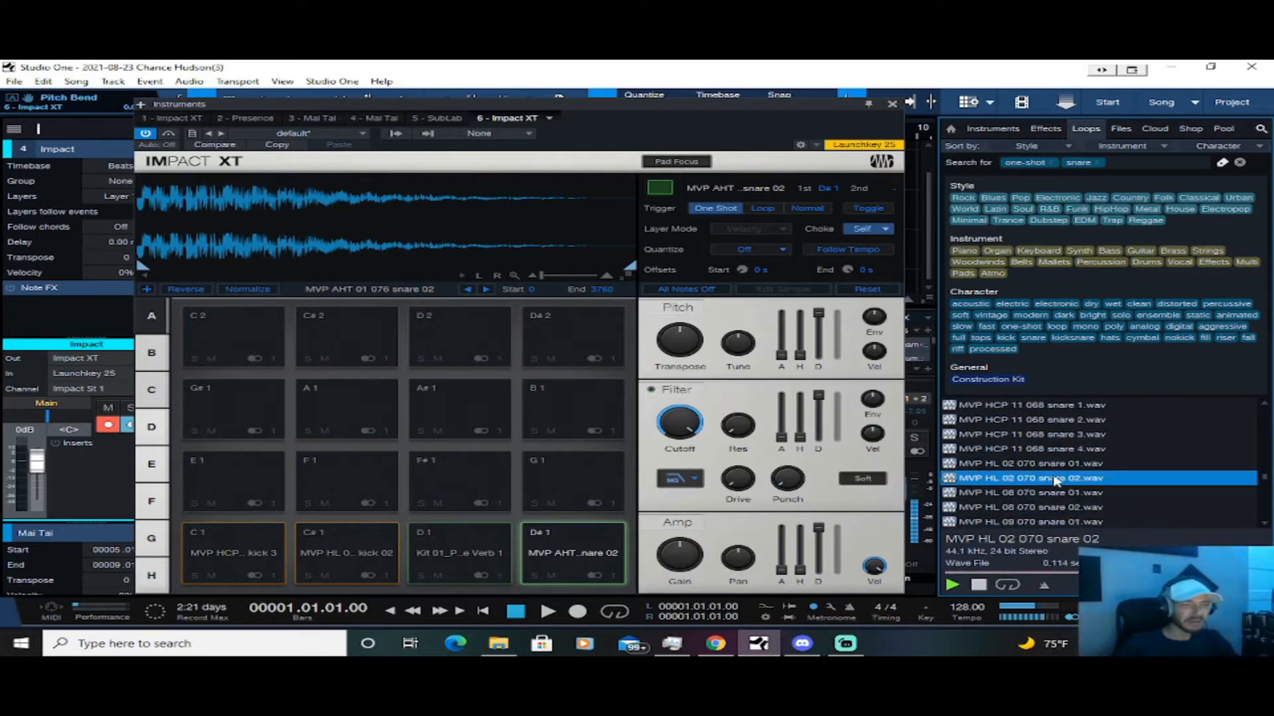
left_click(1095, 483)
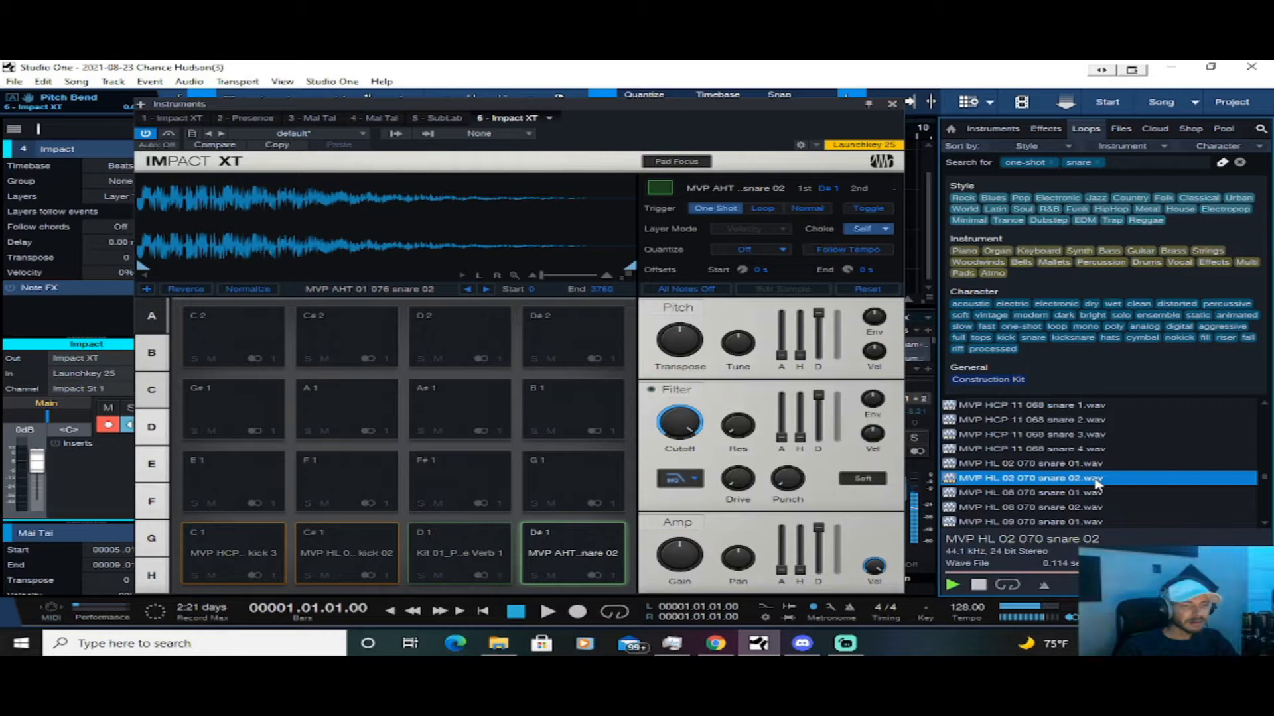
Audition the remaining MVP HL snares and load MVP HL 11 071 snare 02 onto pad G1
scroll(1093, 488, "down", 1)
left_click(1070, 506)
scroll(1067, 498, "down", 3)
left_click(1065, 493)
left_click(1066, 480)
left_click(1063, 507)
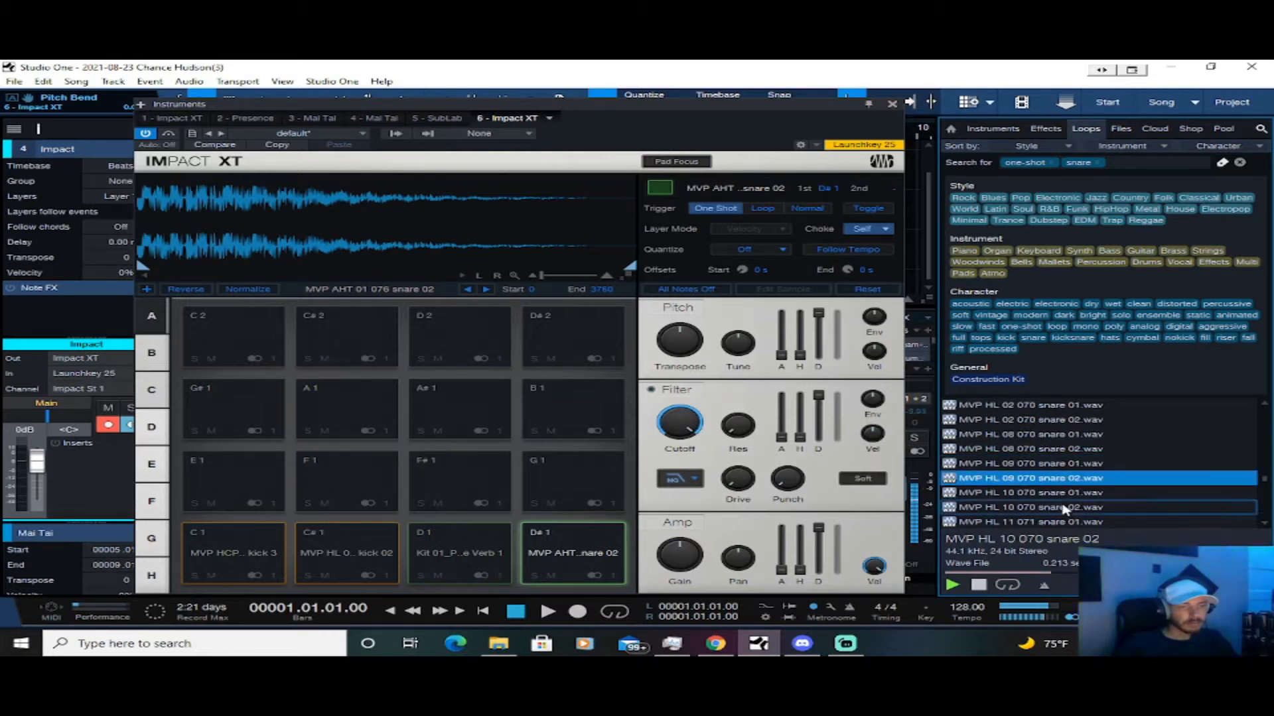
scroll(1064, 507, "down", 2)
left_click(1065, 492)
left_click(1064, 508)
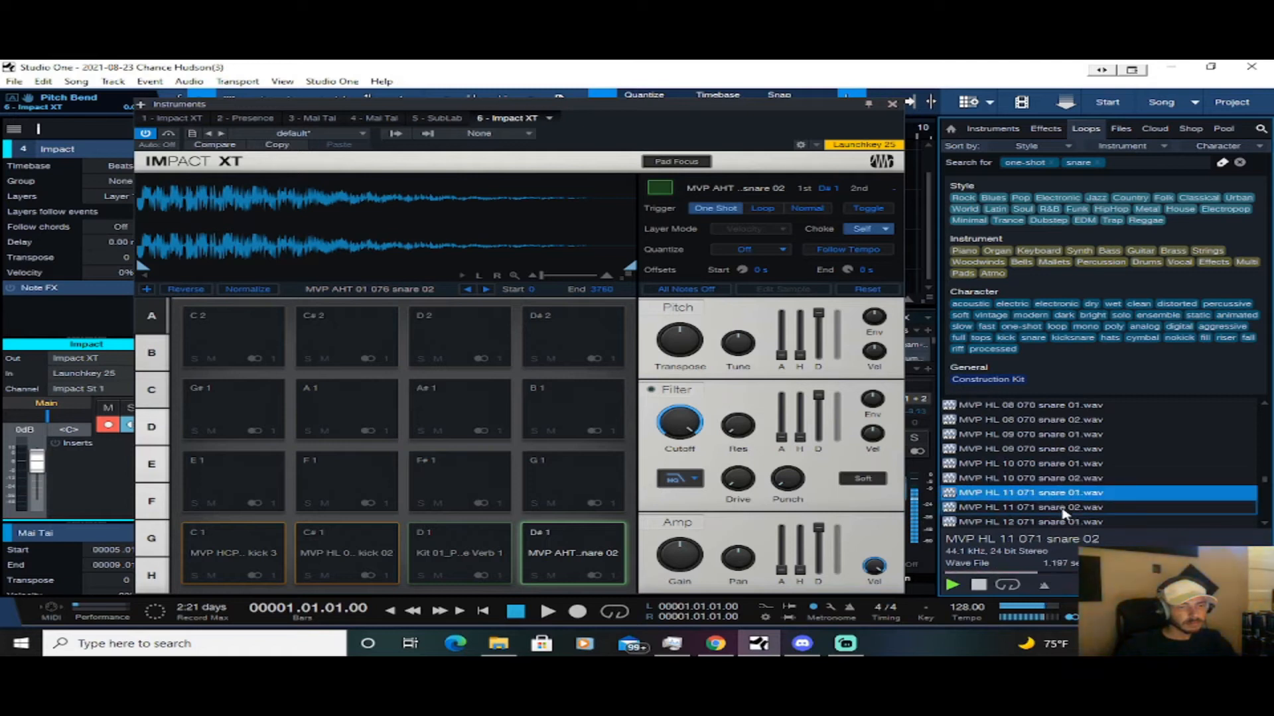
left_click_drag(1063, 511, 564, 485)
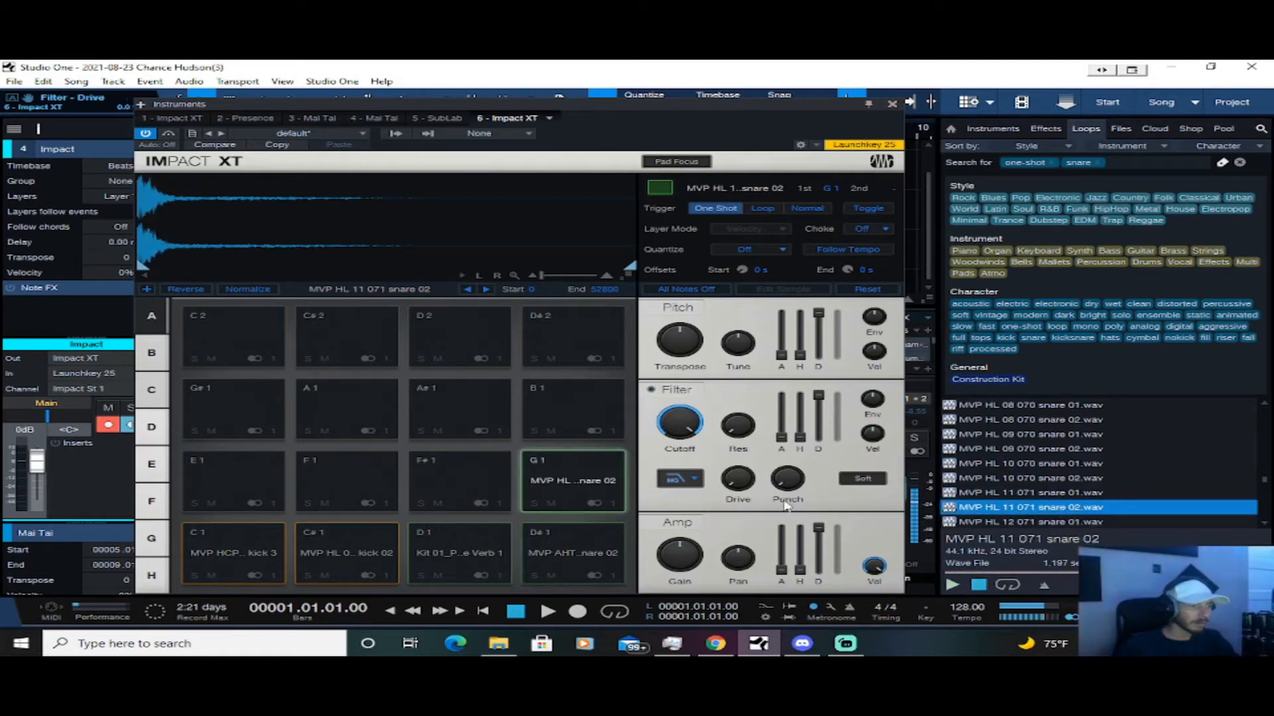
Close the Impact XT window and play the arrangement from the start
left_click(894, 104)
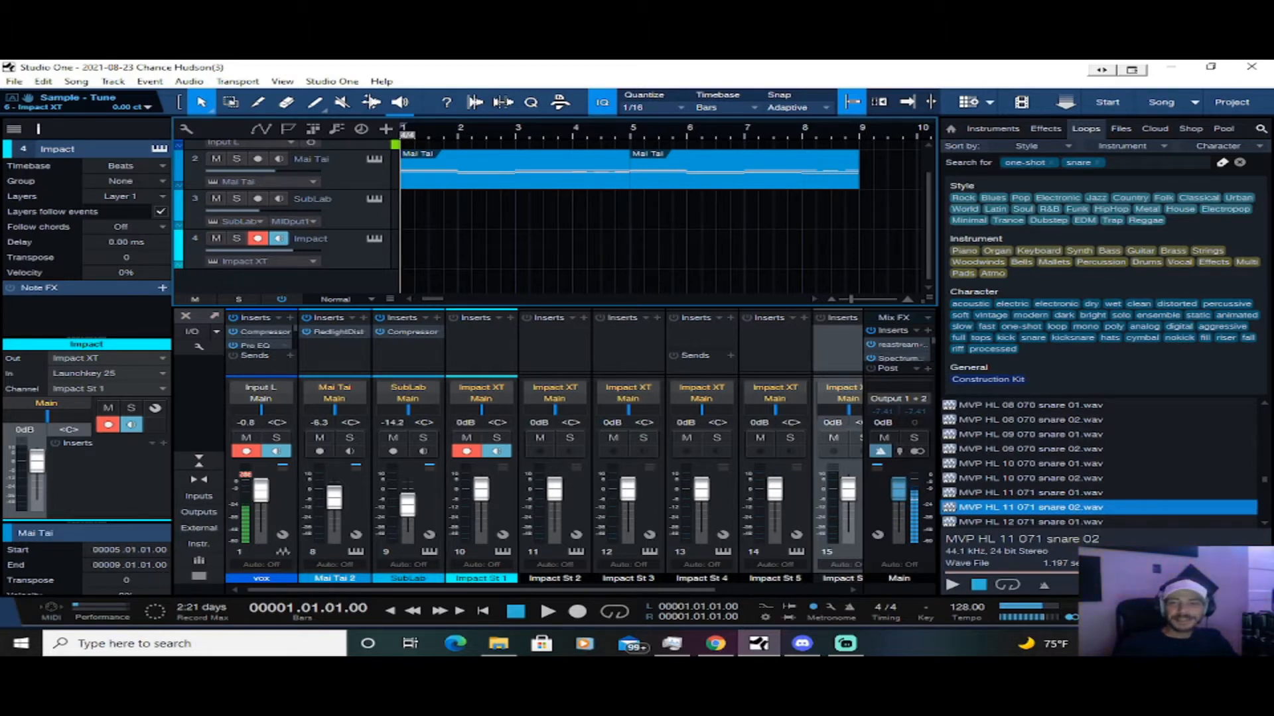
key("alt+Tab")
left_click(725, 287)
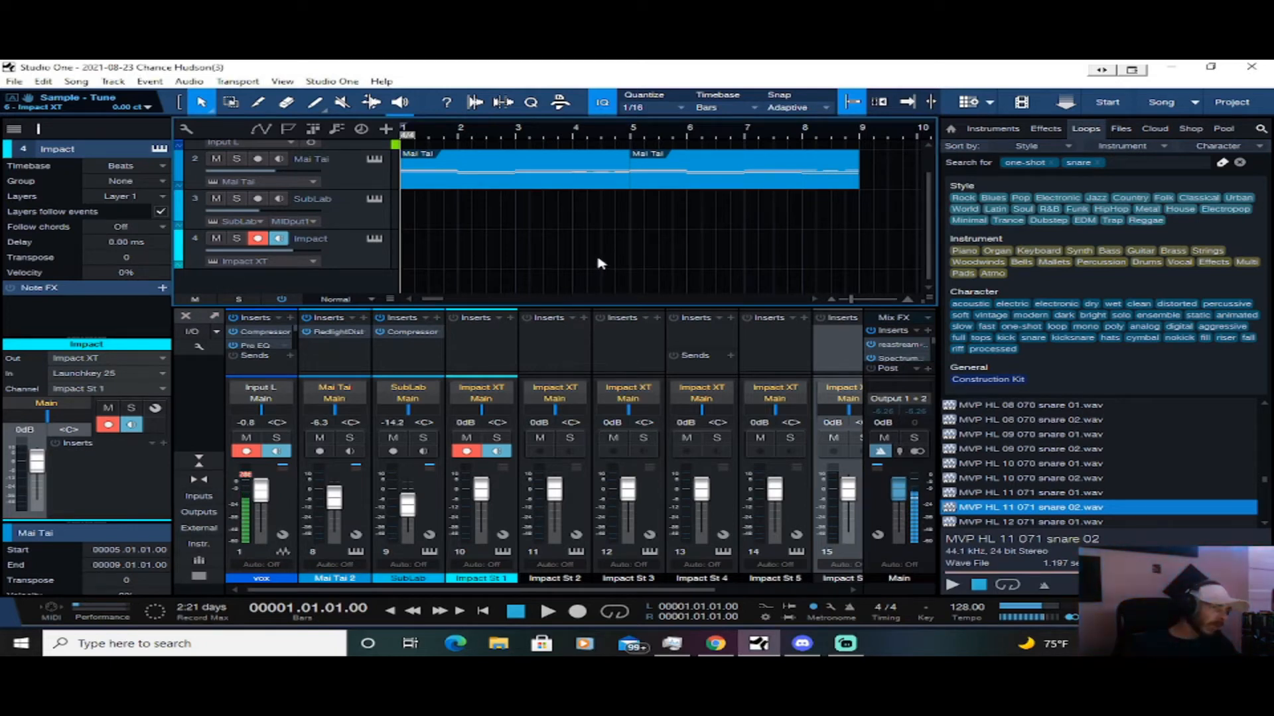
key("space")
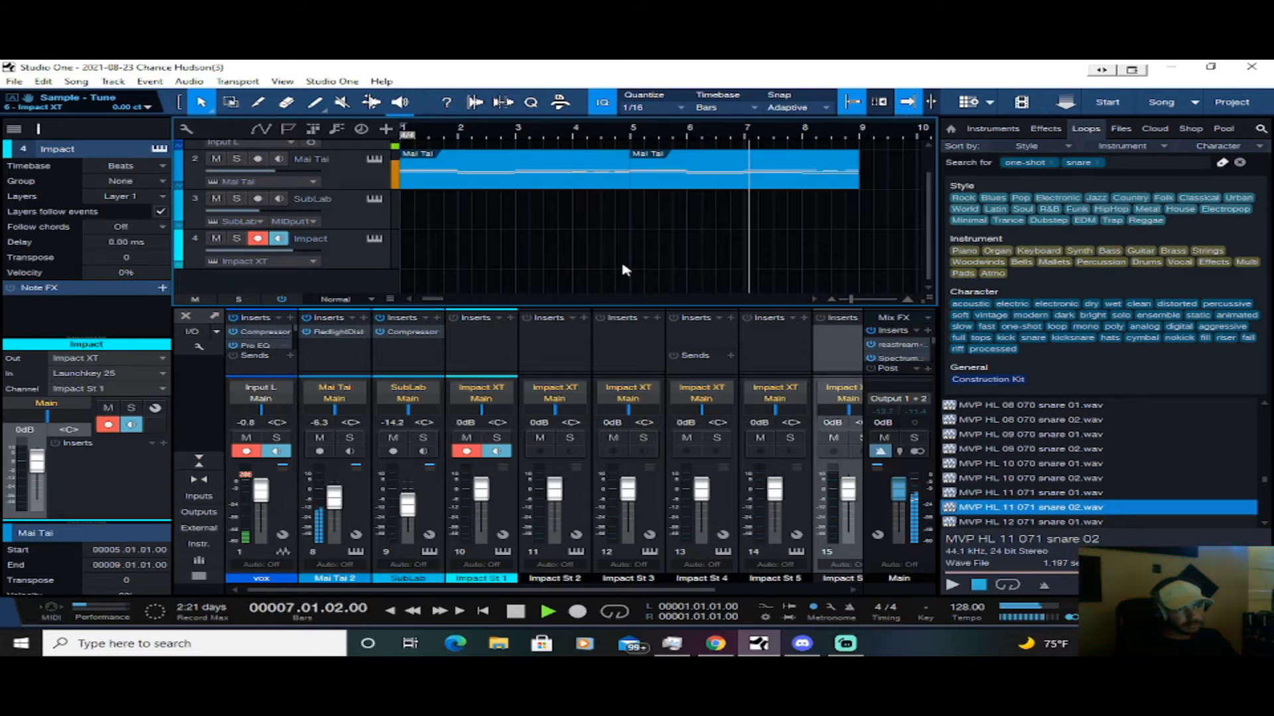
Stop playback and copy both Mai Tai parts onto the SubLab track, starting at bar 1
scroll(515, 266, "up", 1)
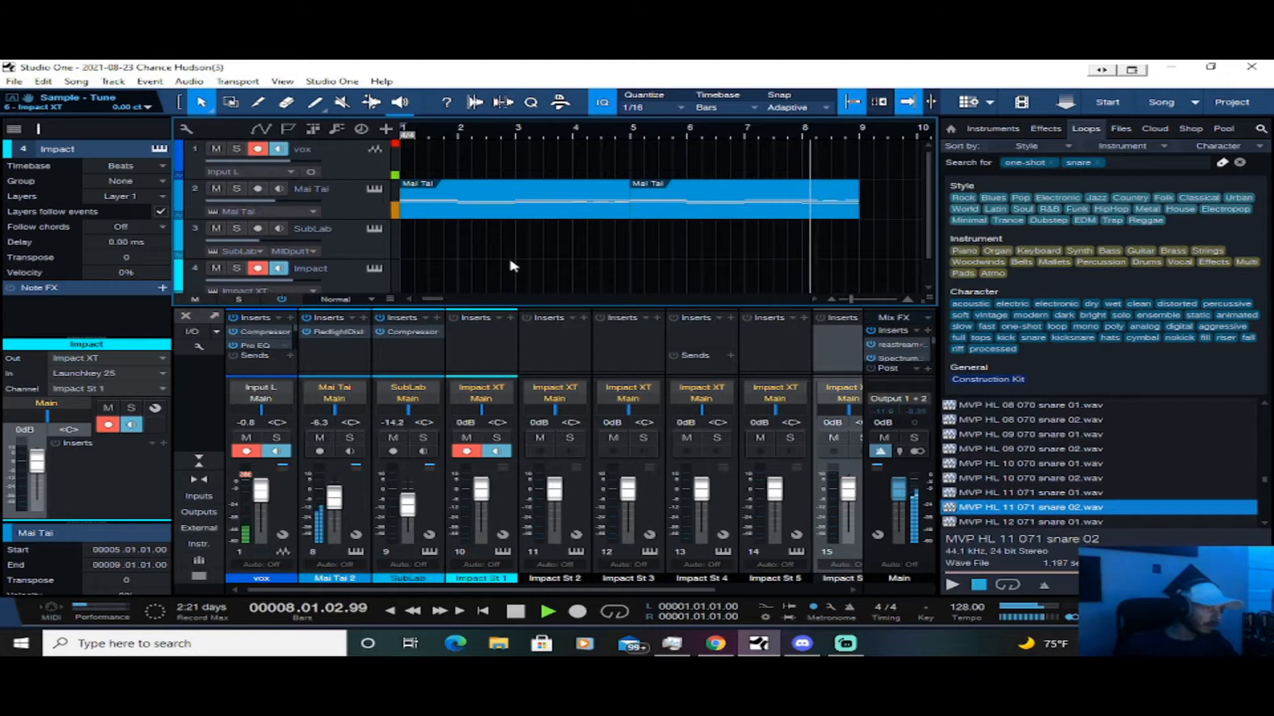
key("space")
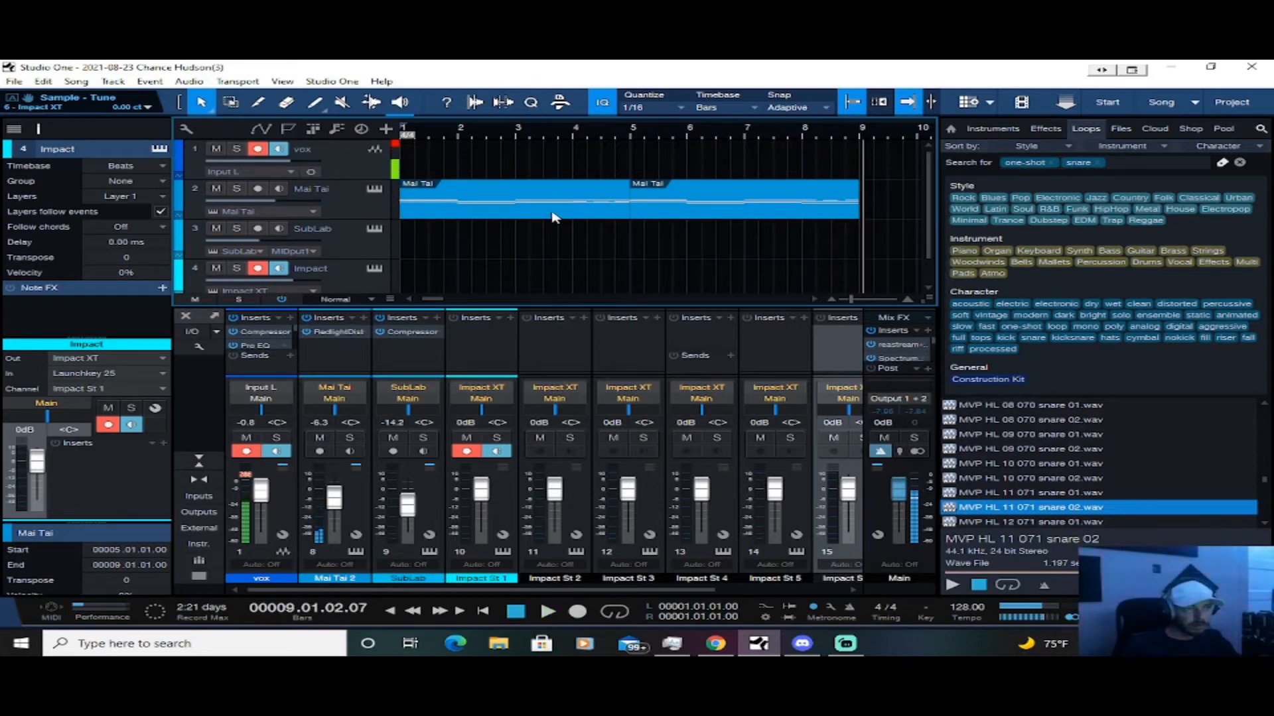
scroll(529, 233, "down", 1)
left_click(516, 171)
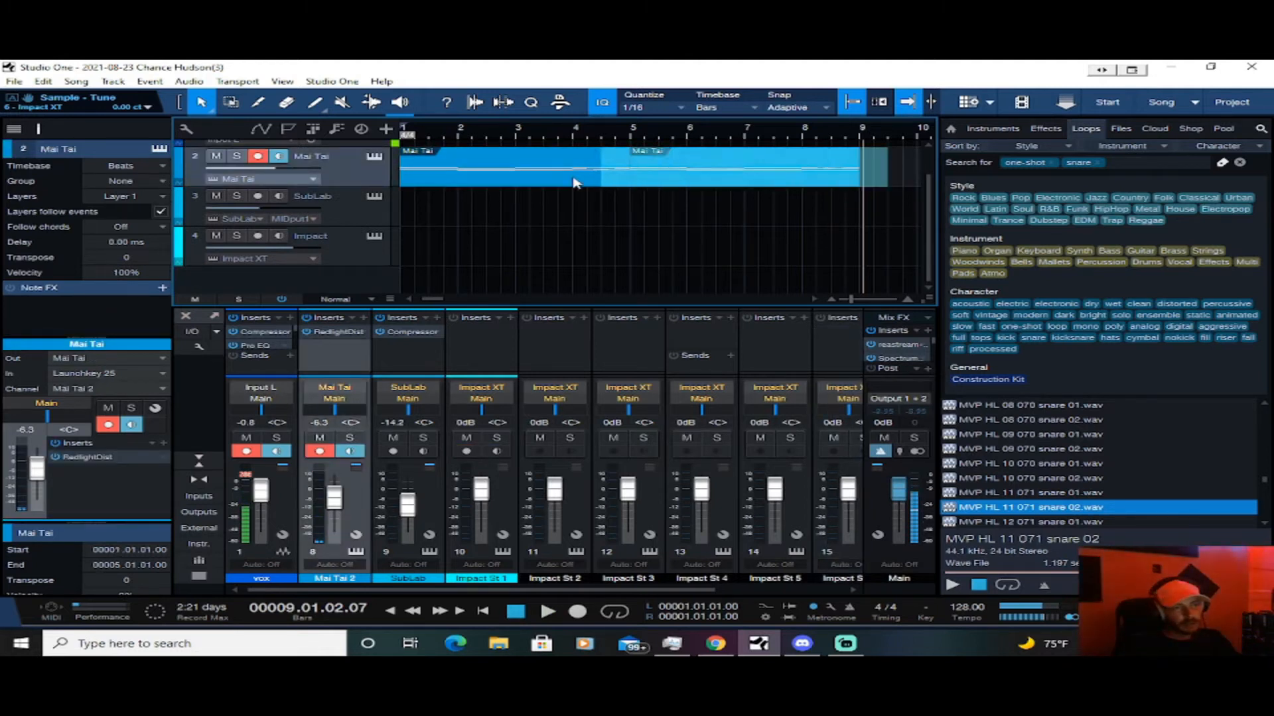
key("ctrl+d")
left_click_drag(894, 178, 427, 222)
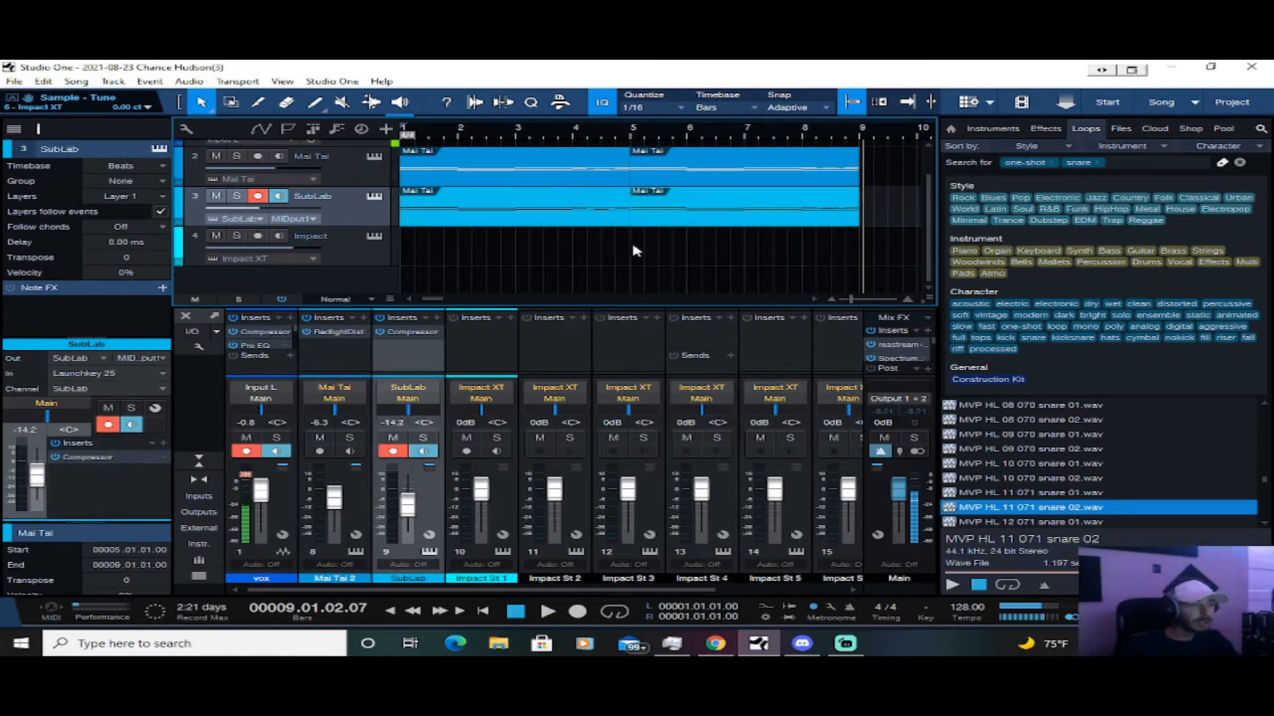
Erase the upper chord notes from the first SubLab part, keeping only the lowest note in each bar
double_click(554, 223)
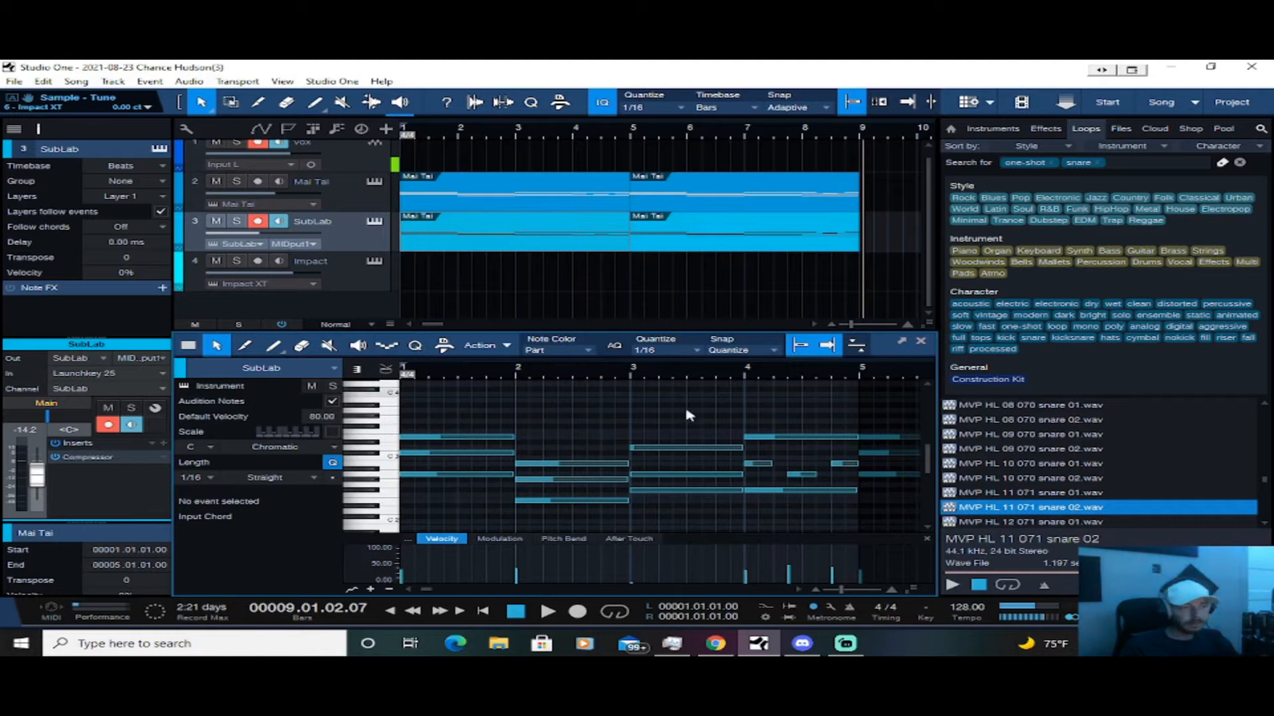
scroll(568, 411, "down", 1)
right_click(763, 416)
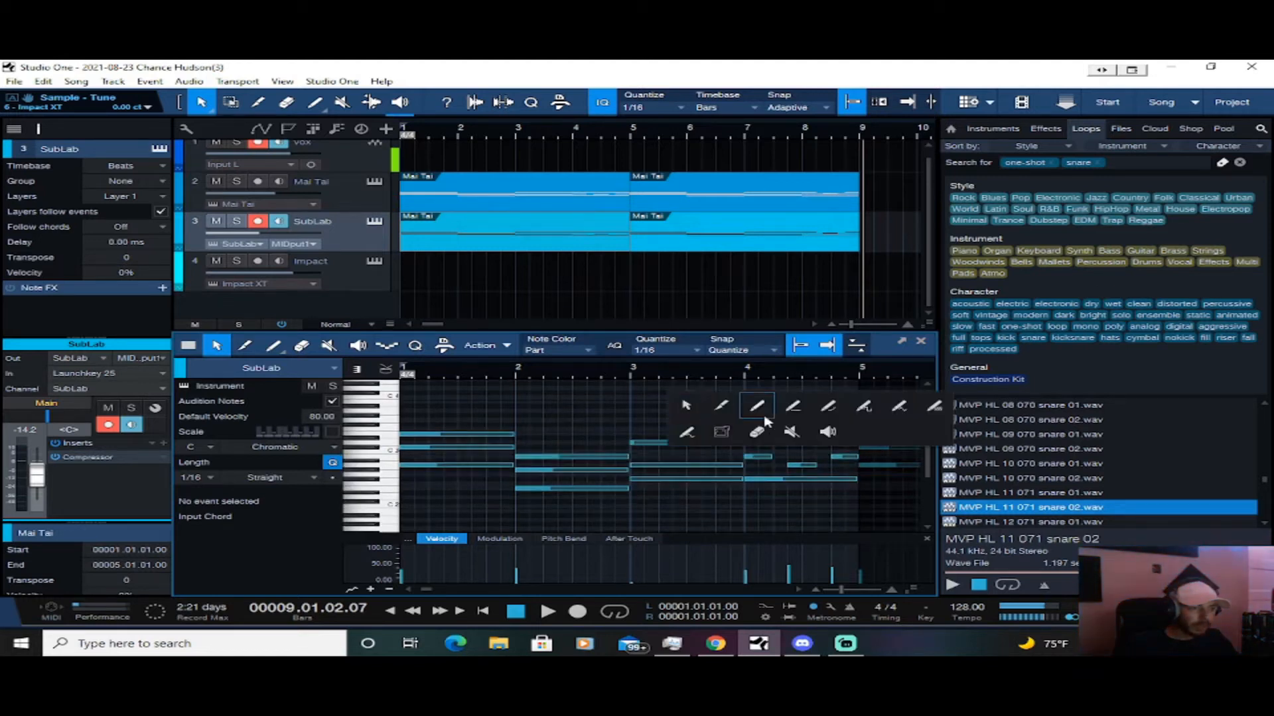
left_click(871, 415)
left_click(845, 436)
left_click(842, 455)
mouse_move(798, 455)
left_mouse_down()
mouse_move(575, 449)
mouse_move(541, 435)
mouse_move(478, 436)
mouse_move(475, 448)
left_mouse_up()
key("ctrl+z")
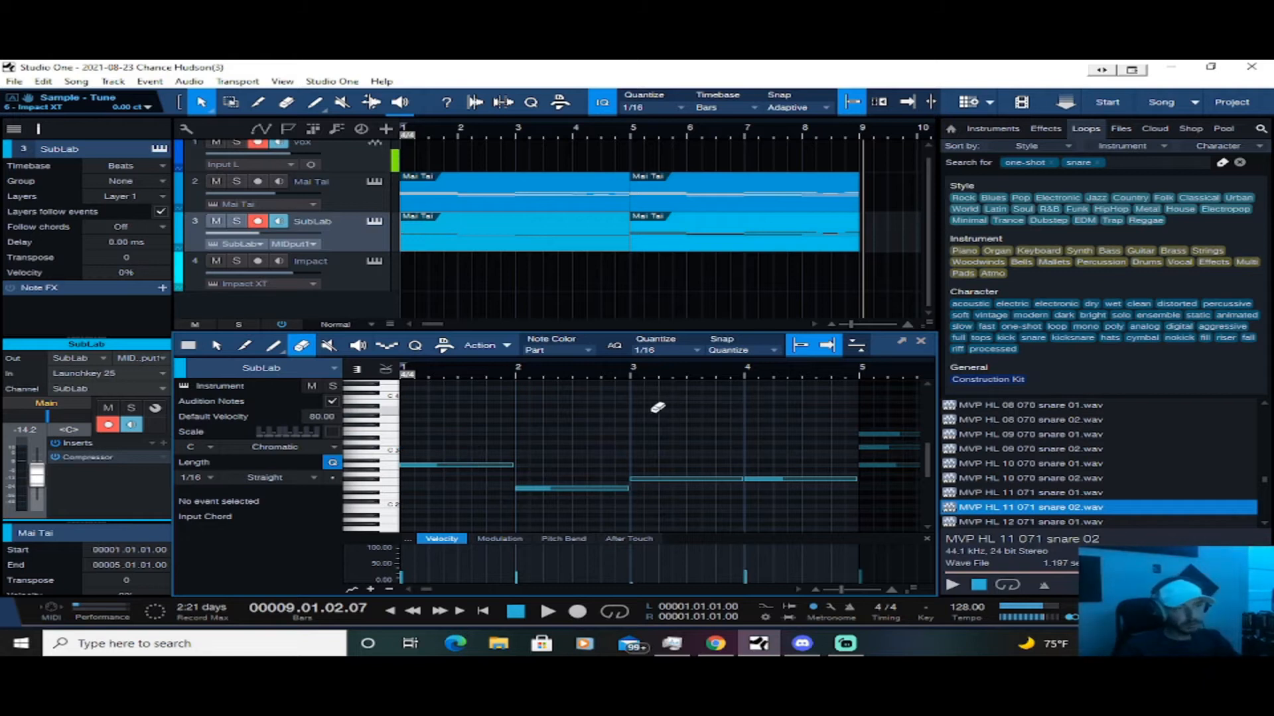
Erase the upper chord notes from the second SubLab part at bar 5, keeping only its bass line
left_click(731, 240)
mouse_move(598, 396)
left_mouse_down()
mouse_move(509, 435)
mouse_move(730, 429)
mouse_move(727, 461)
left_mouse_up()
left_click_drag(801, 424, 827, 443)
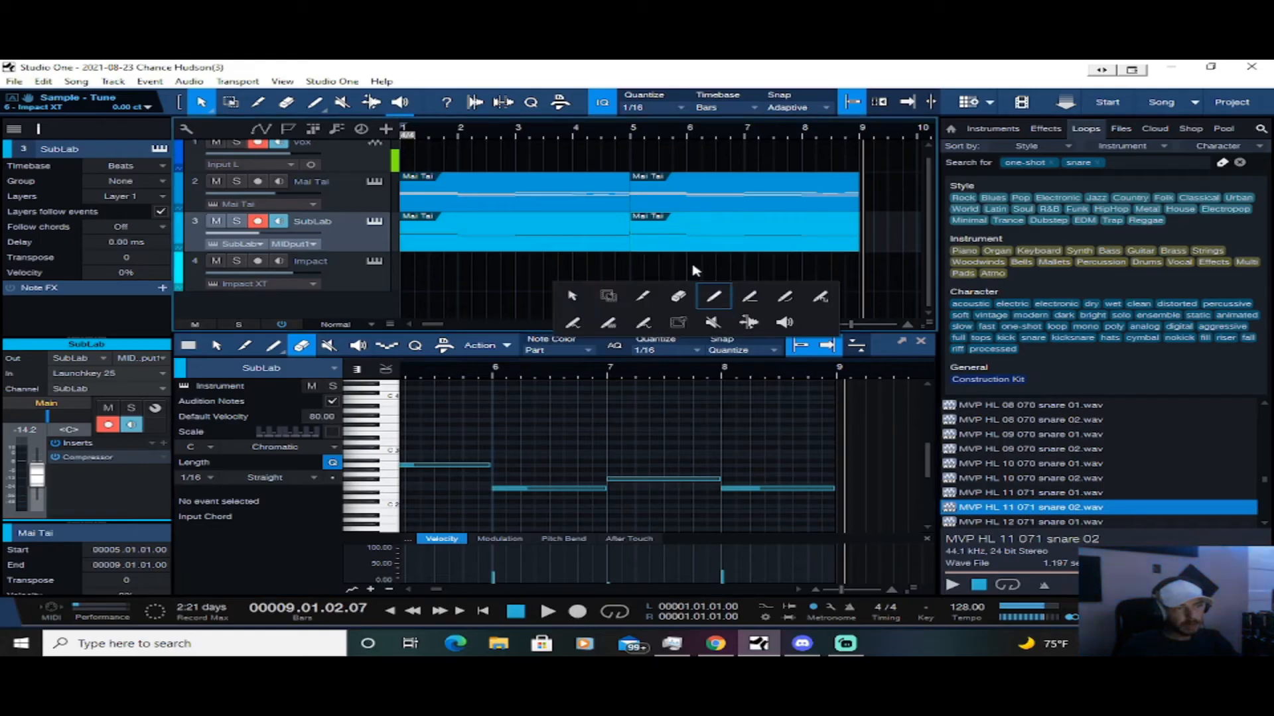
left_click(691, 443)
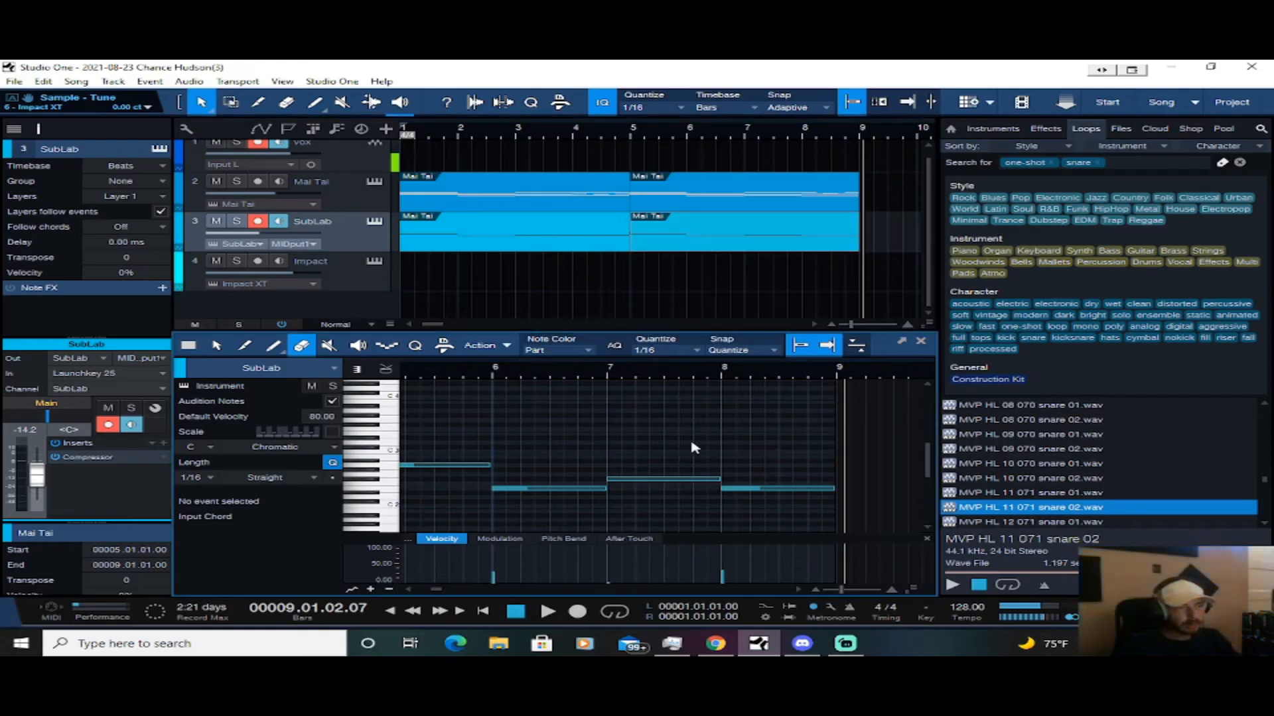
Select all notes of both SubLab parts and transpose them down two octaves
scroll(690, 443, "down", 4)
scroll(628, 441, "left", 2)
left_click_drag(803, 408, 411, 524)
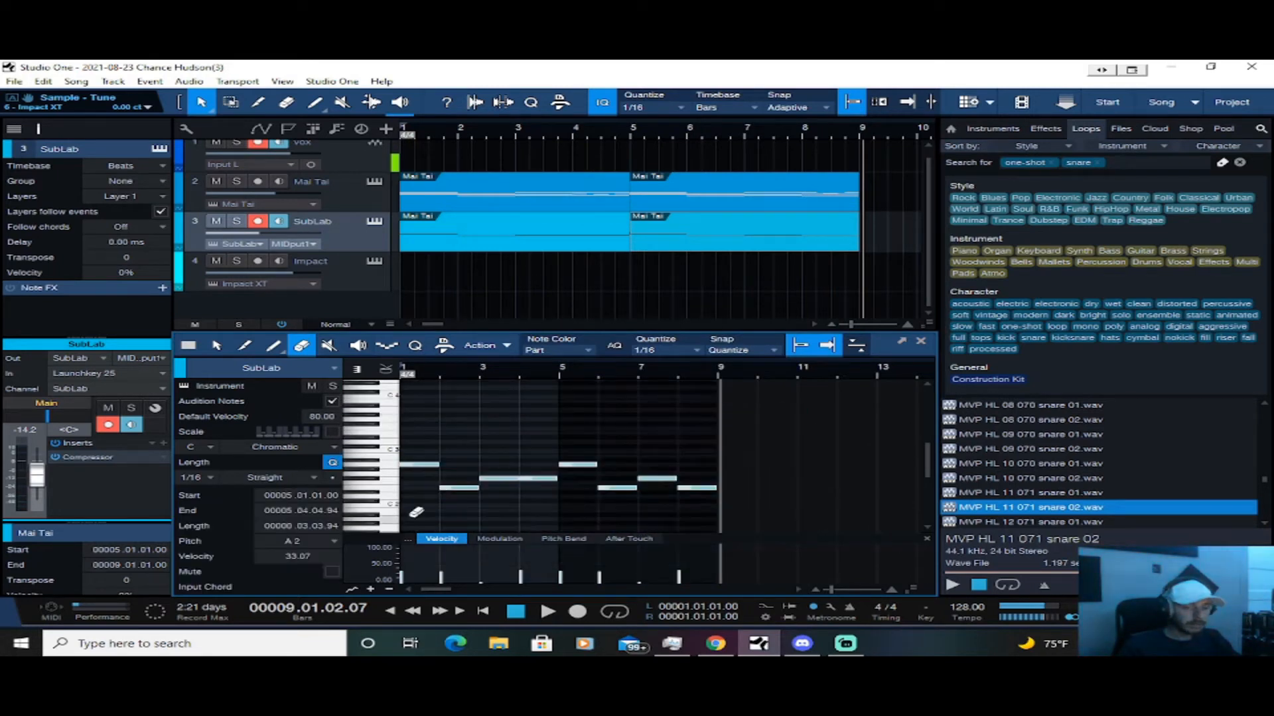
key("shift+Down")
key("shift+Down")
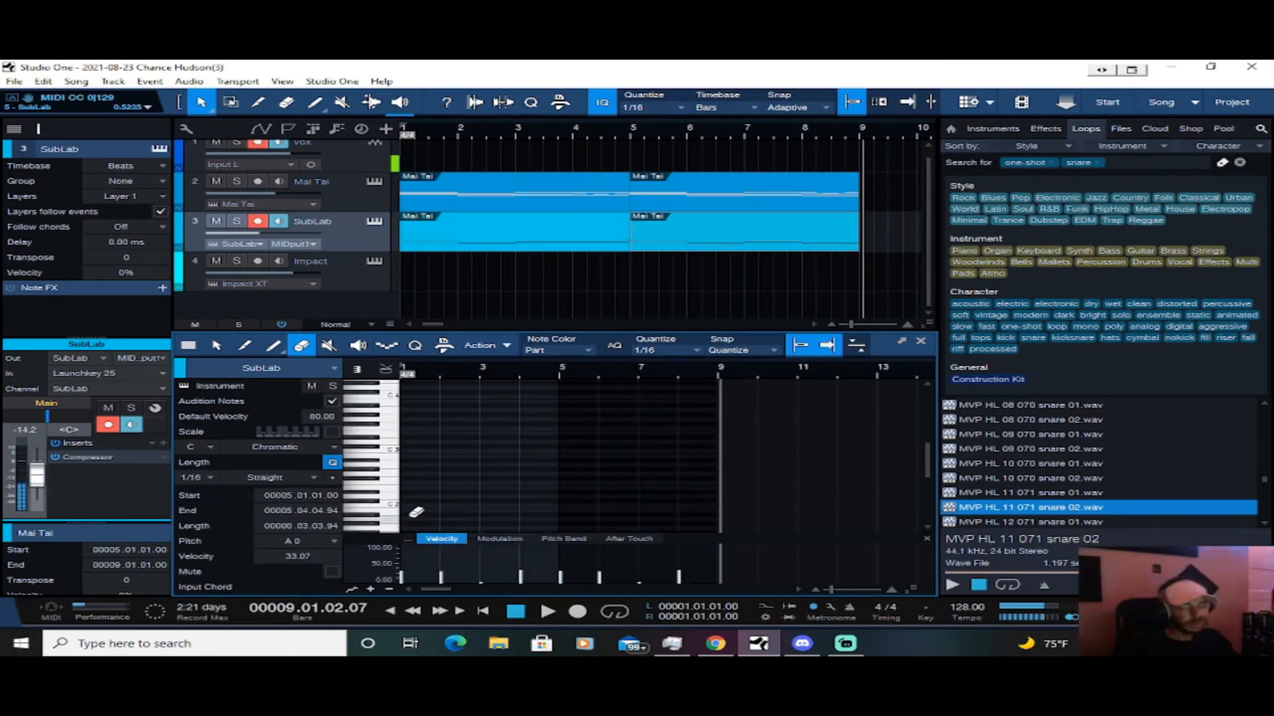
Bring back the mixer and play the arrangement from the start to hear the SubLab bass
key("F3")
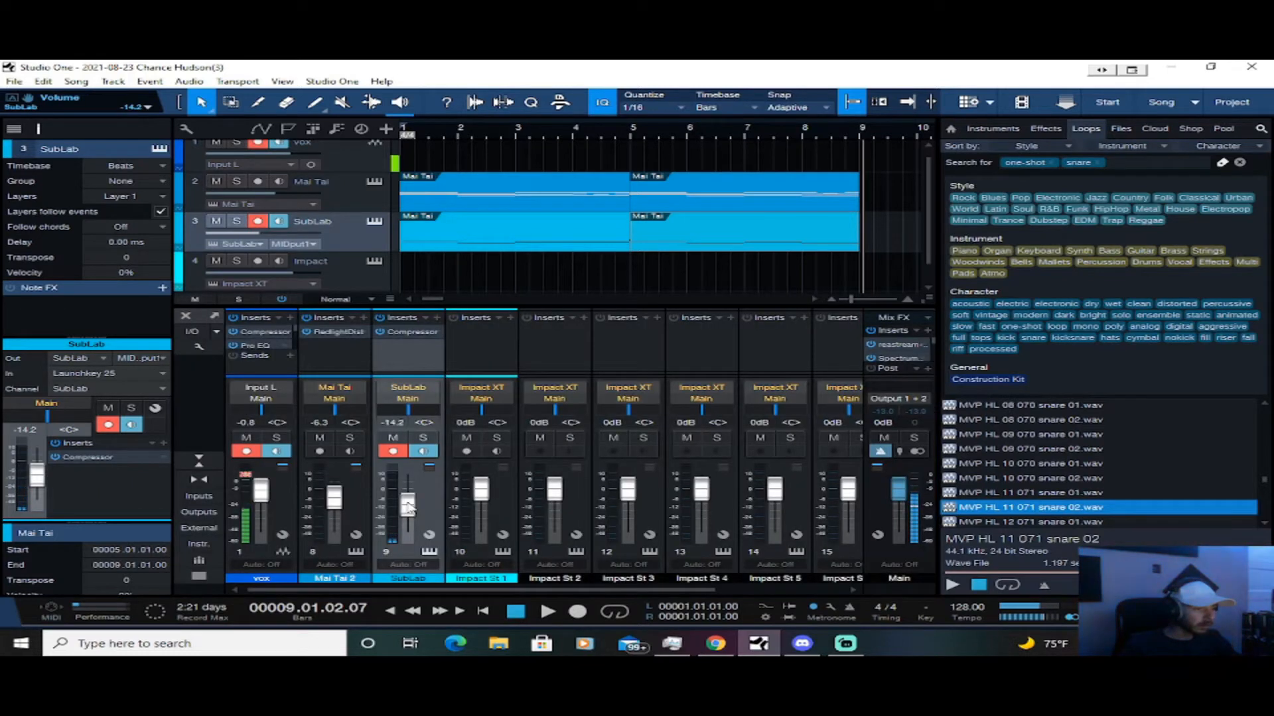
key("space")
key("comma")
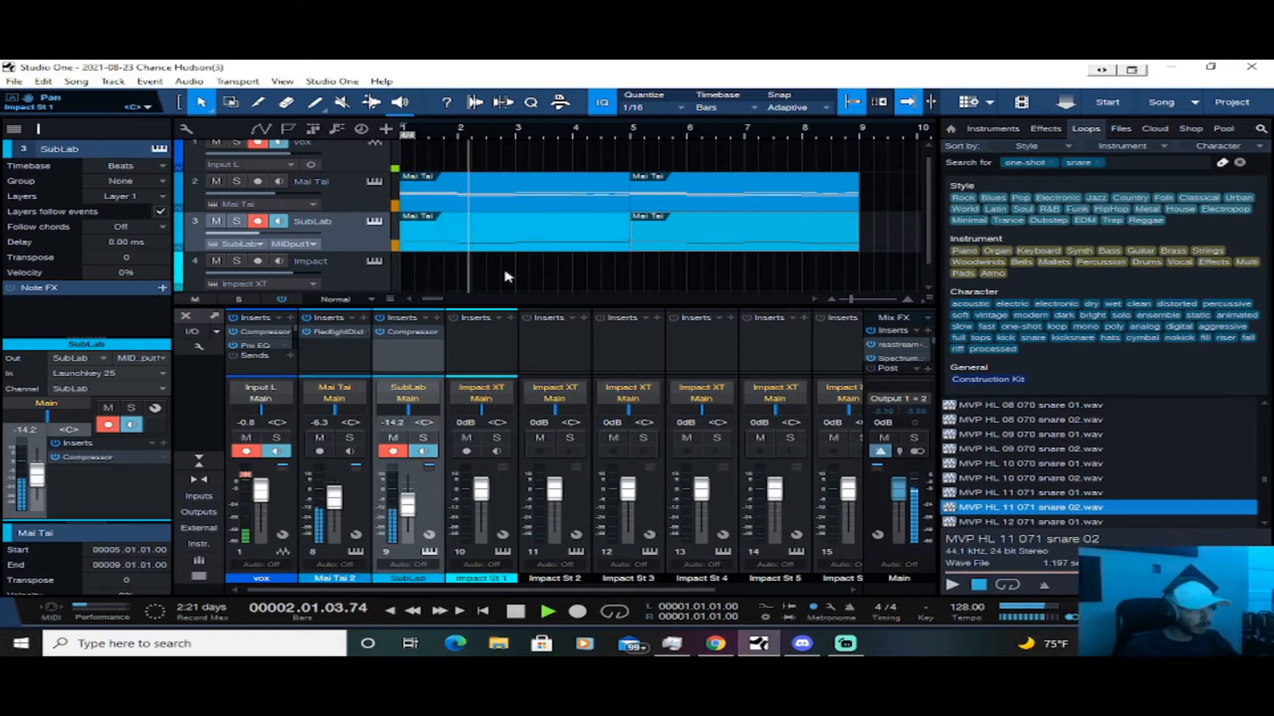
right_click(505, 228)
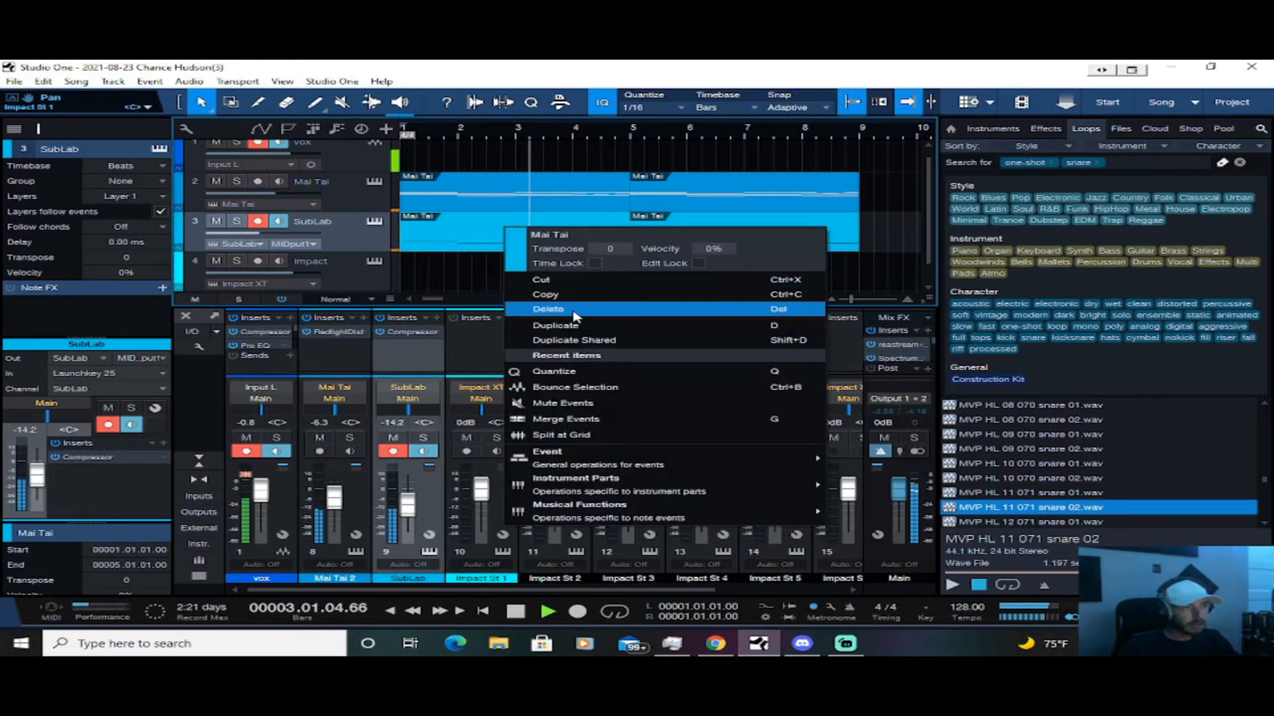
left_click(910, 237)
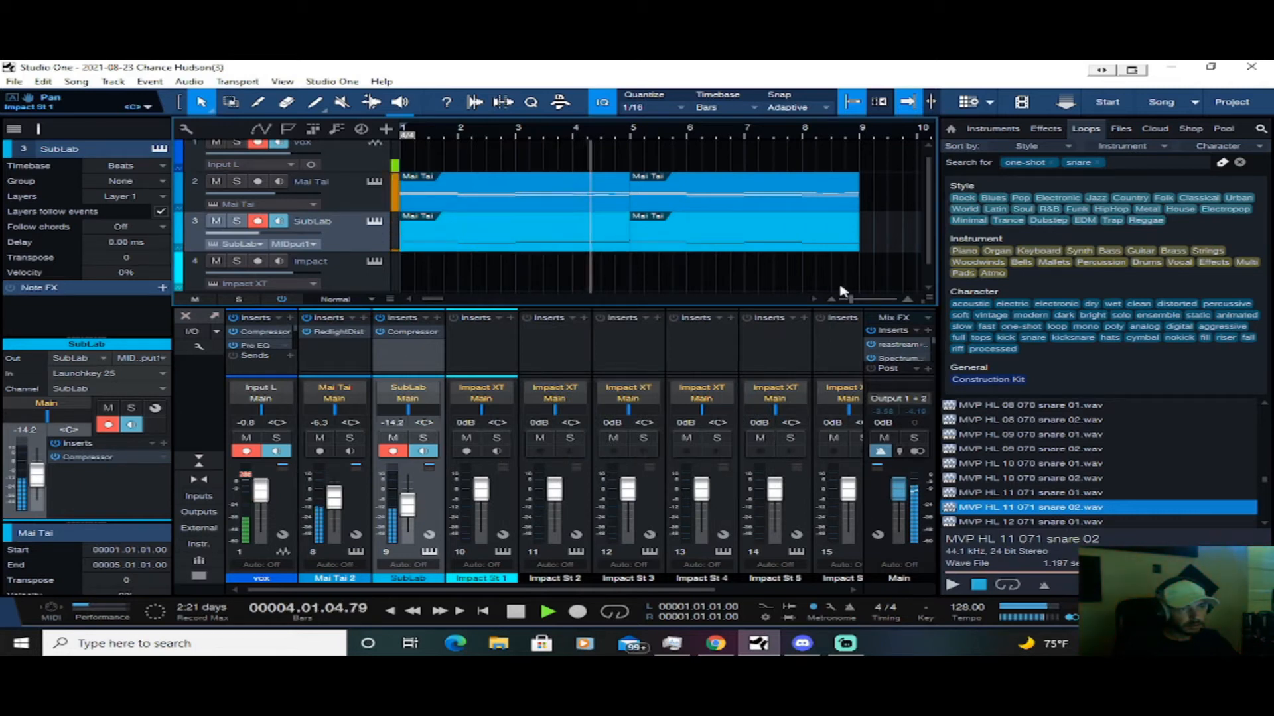
Move both SubLab parts to start at bar 5 and add a copy of the Mai Tai part at bar 9
scroll(711, 276, "down", 4)
left_click_drag(457, 246, 617, 251)
left_click_drag(512, 197, 596, 208)
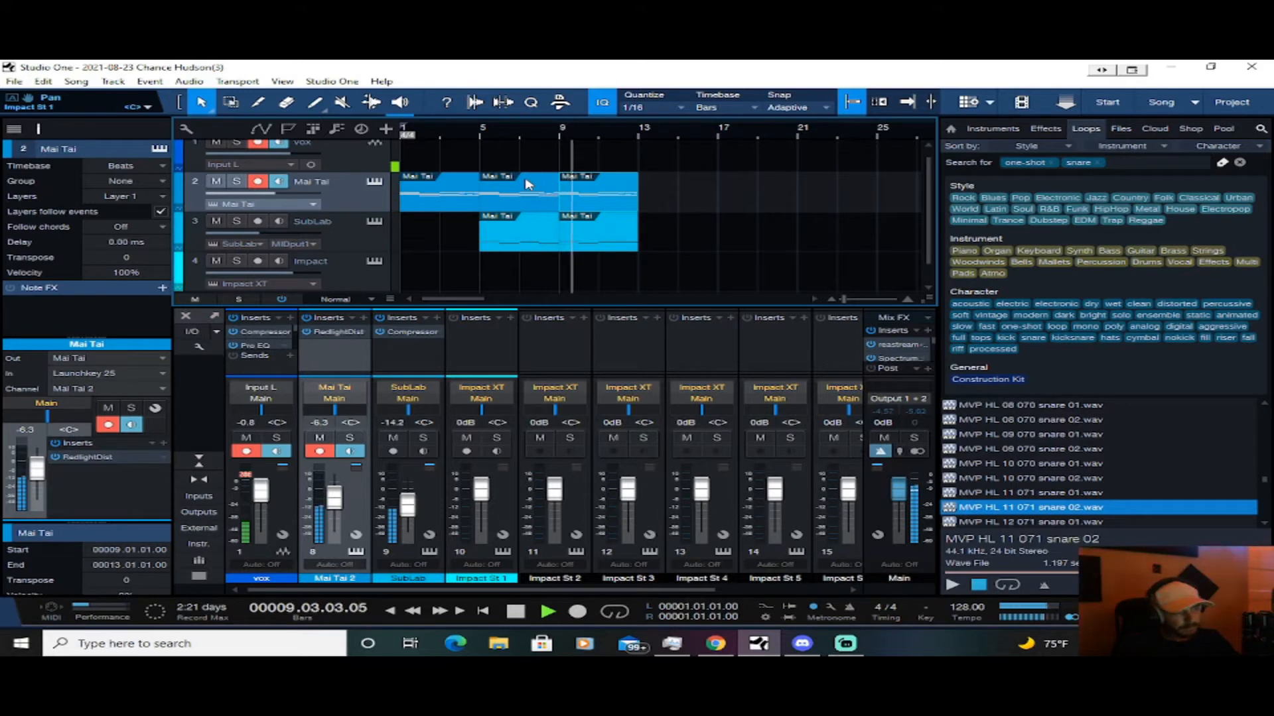
Replay the arrangement from the start and set the SubLab channel volume to -9.2 dB
key("space")
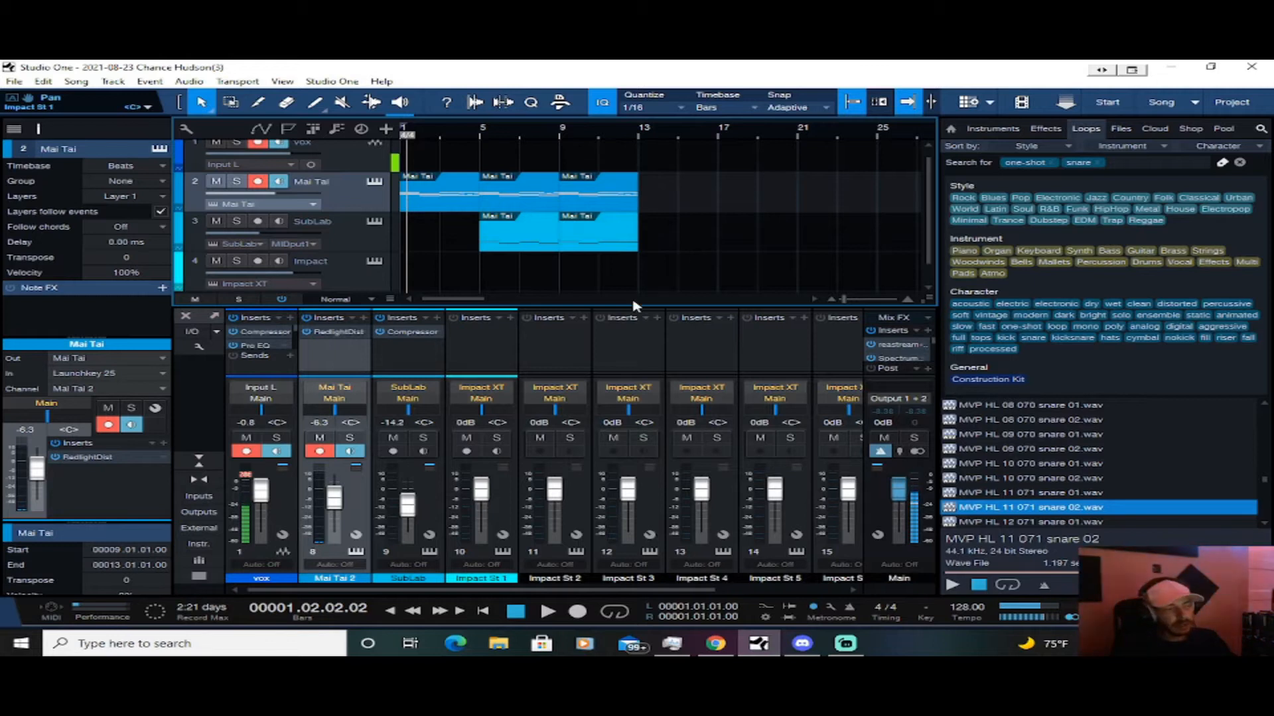
key("space")
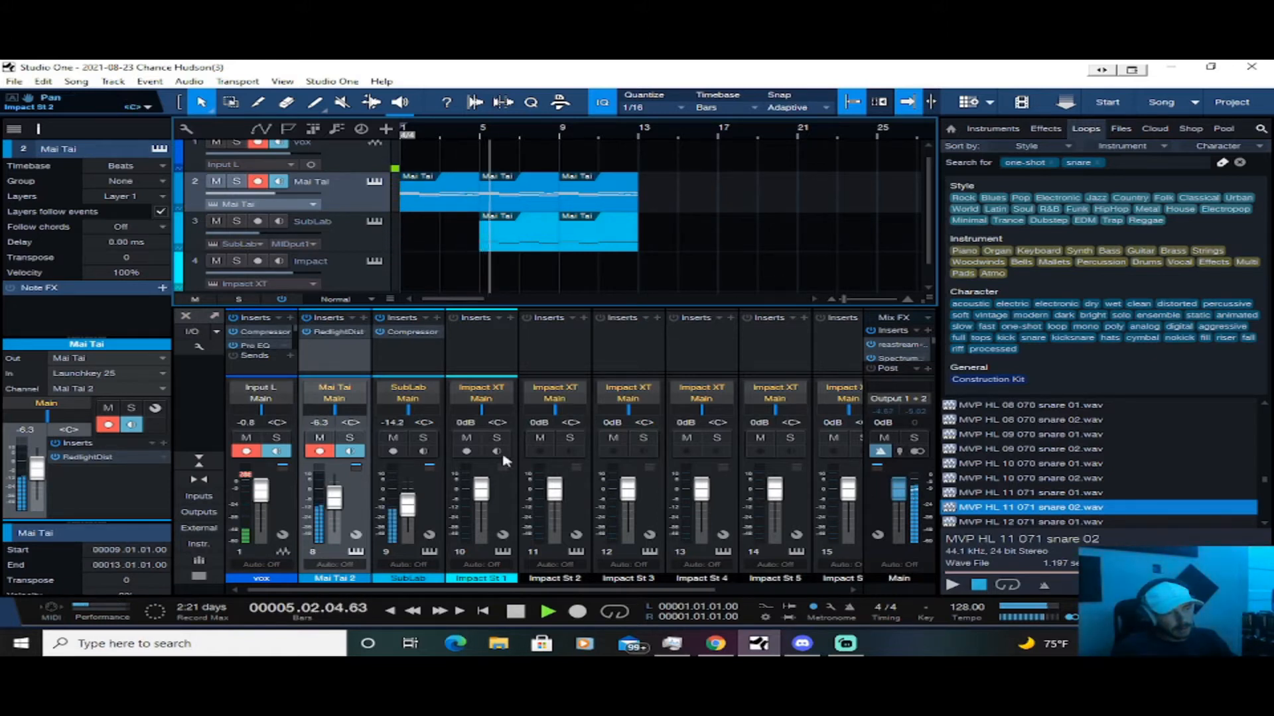
left_click_drag(411, 515, 411, 513)
scroll(413, 516, "up", 4)
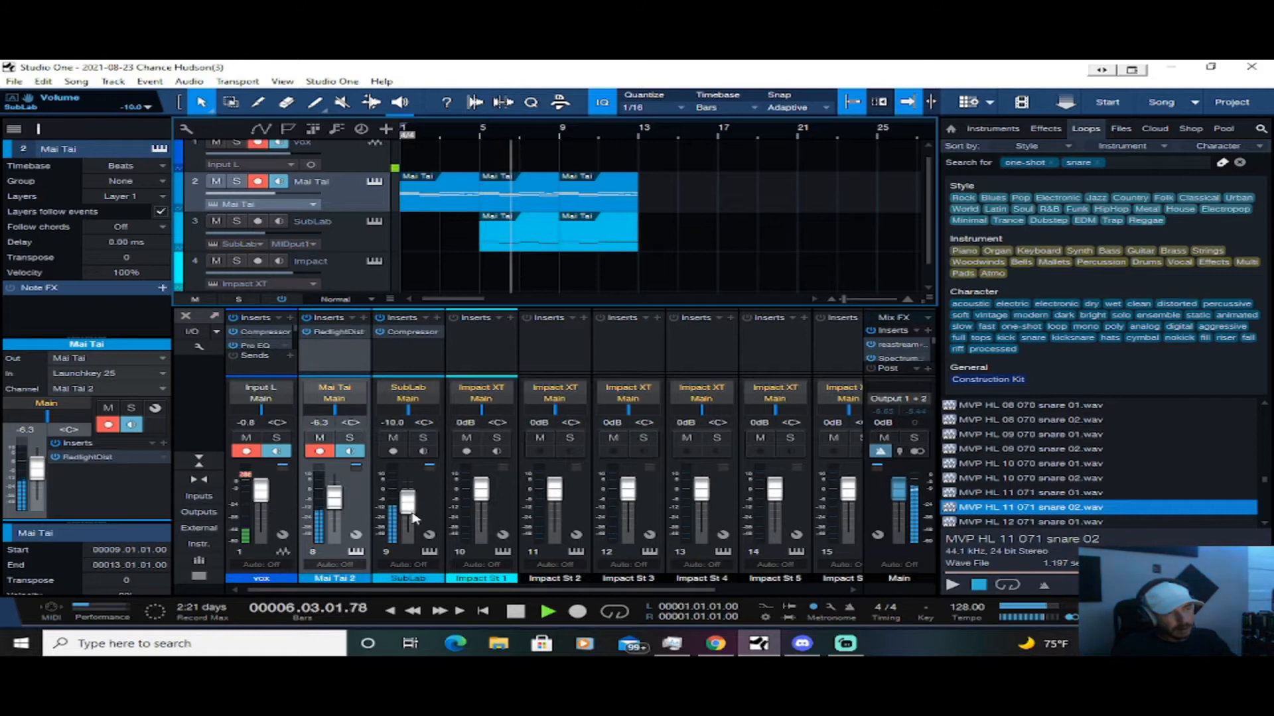
scroll(413, 517, "up", 1)
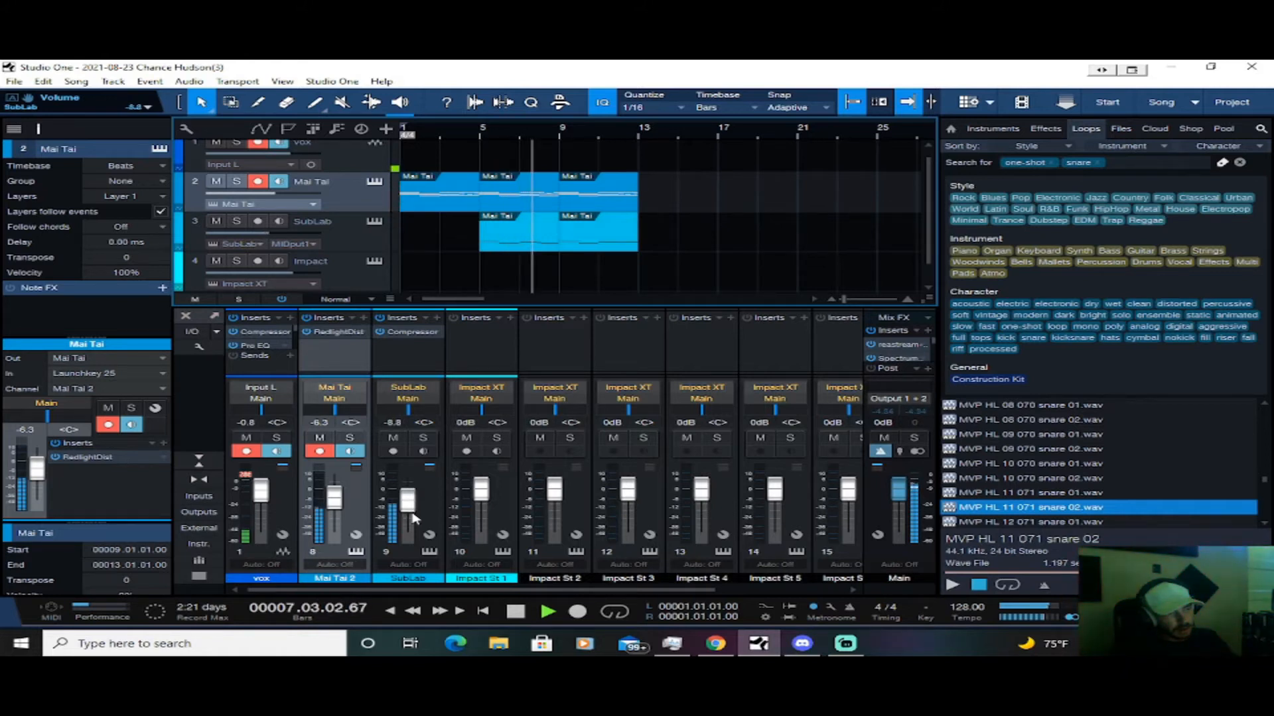
scroll(413, 517, "down", 1)
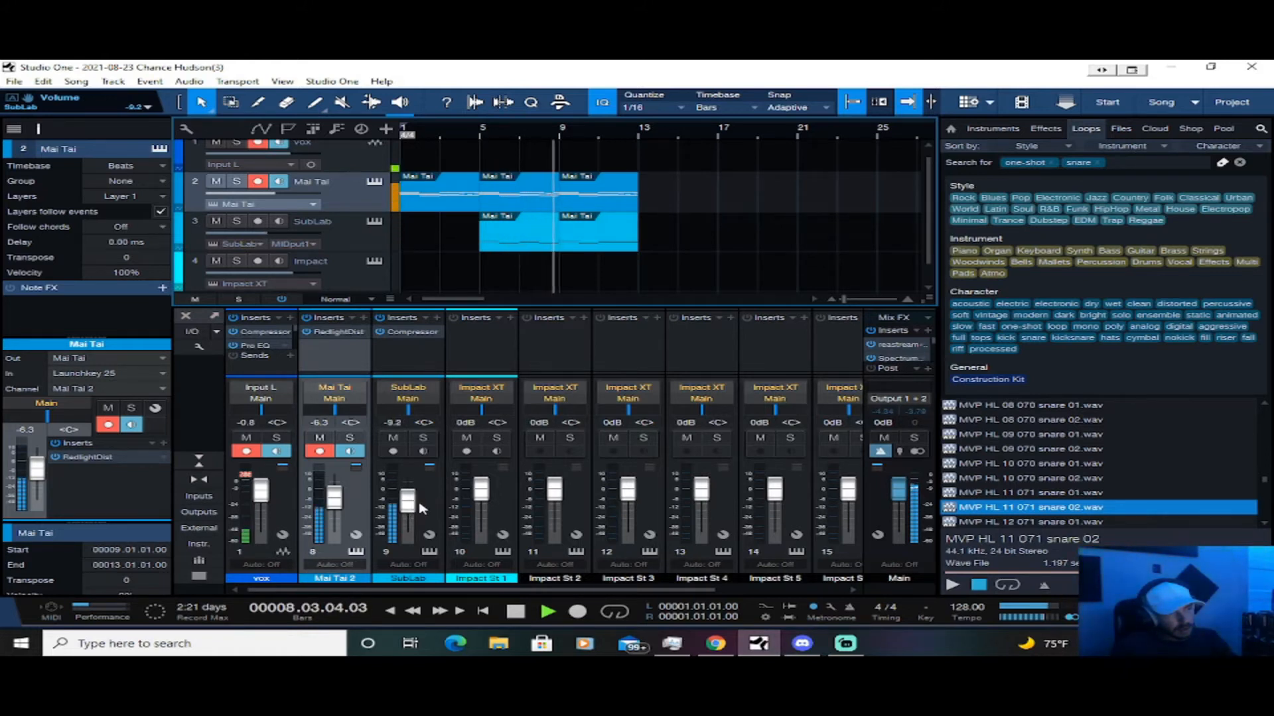
Shorten every note in both SubLab parts to a length of one beat (0.01.00.00)
left_click(527, 239)
double_click(531, 246)
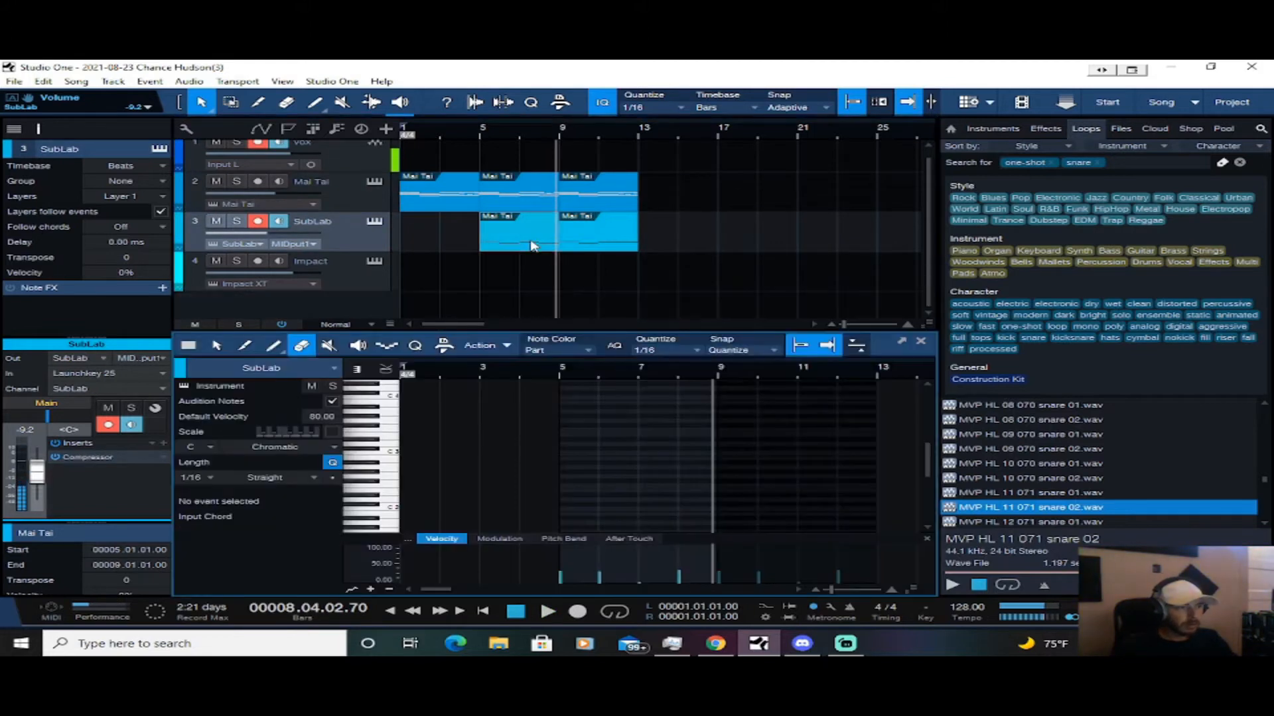
scroll(655, 462, "down", 2)
scroll(567, 461, "down", 3)
scroll(570, 451, "down", 1)
scroll(569, 451, "down", 4)
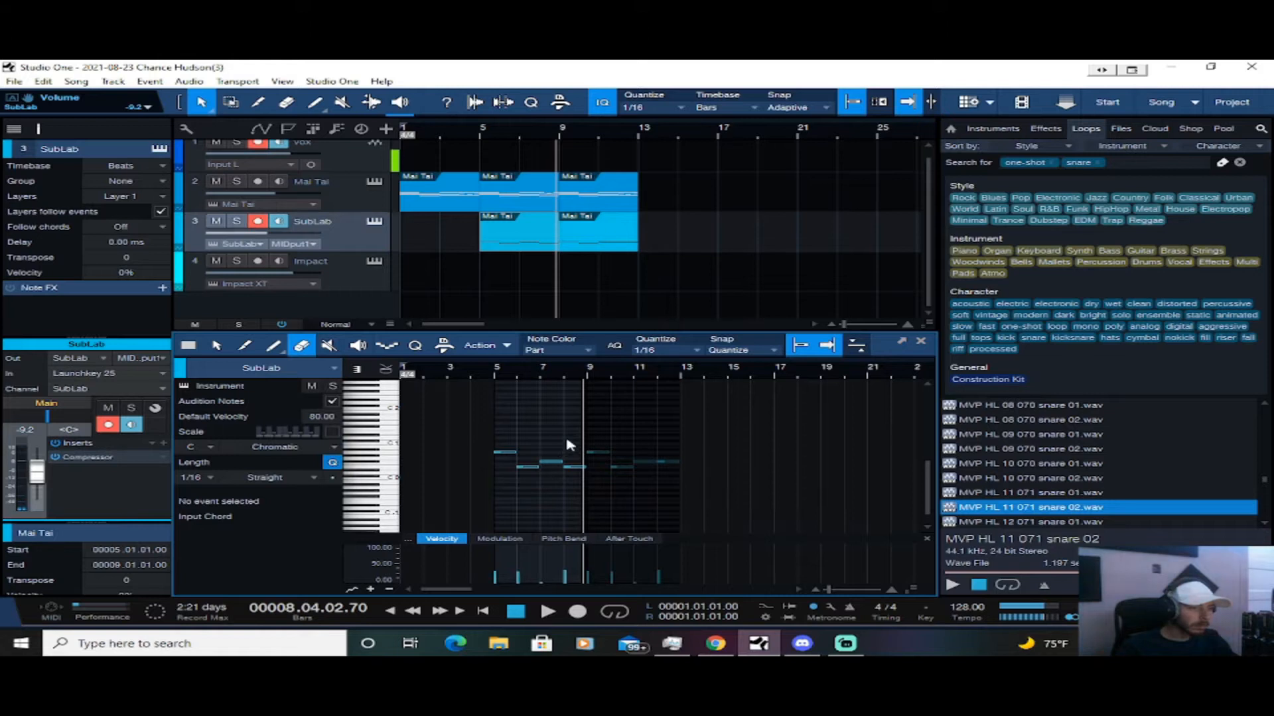
scroll(575, 454, "up", 2)
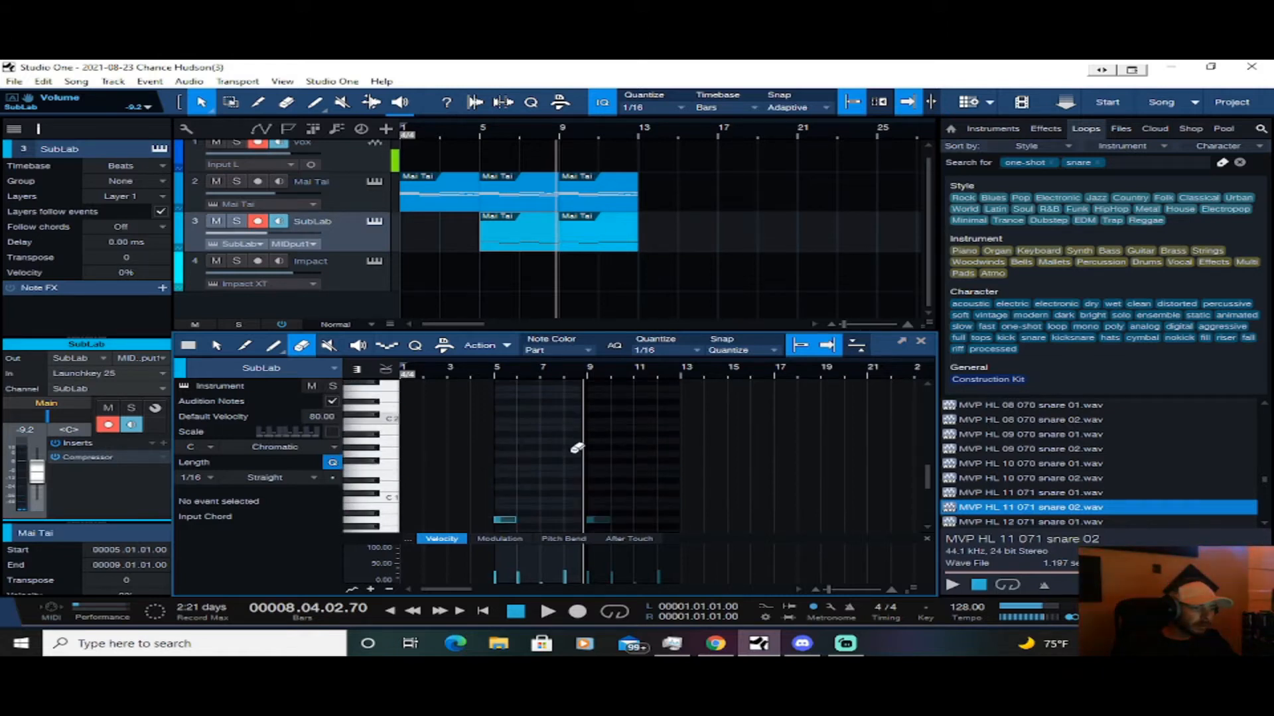
scroll(563, 494, "up", 2)
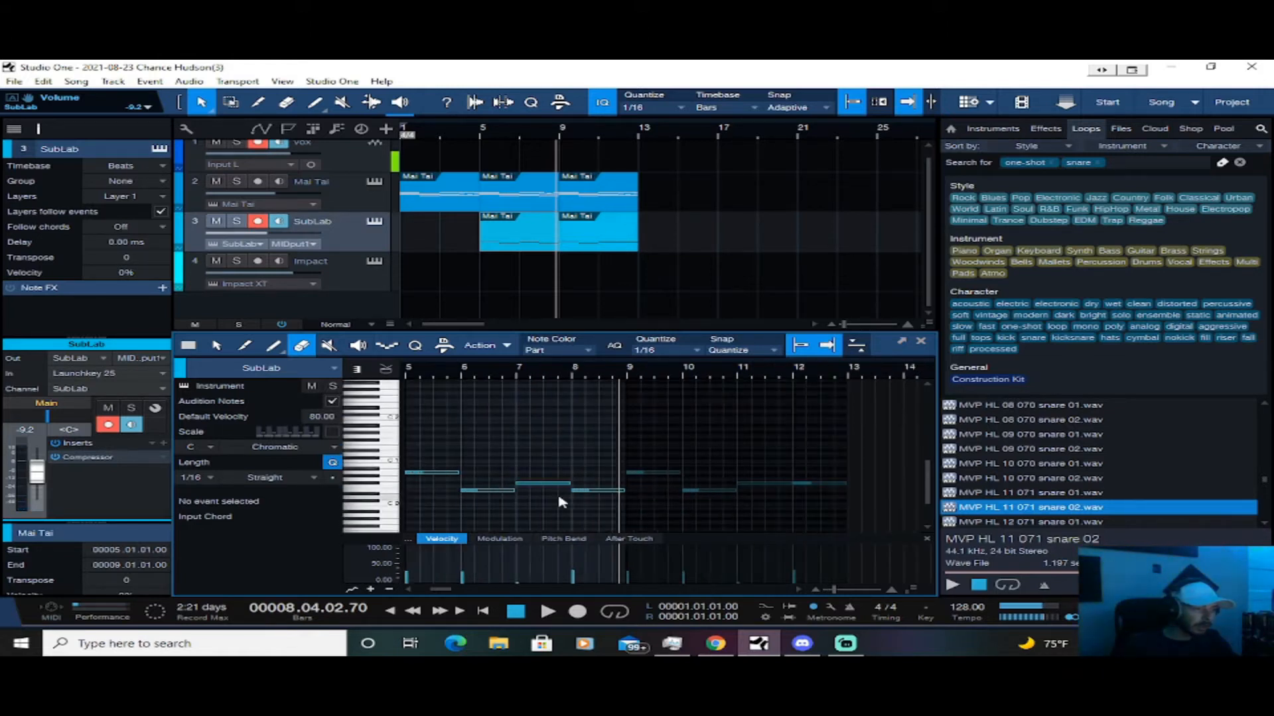
scroll(560, 503, "up", 4)
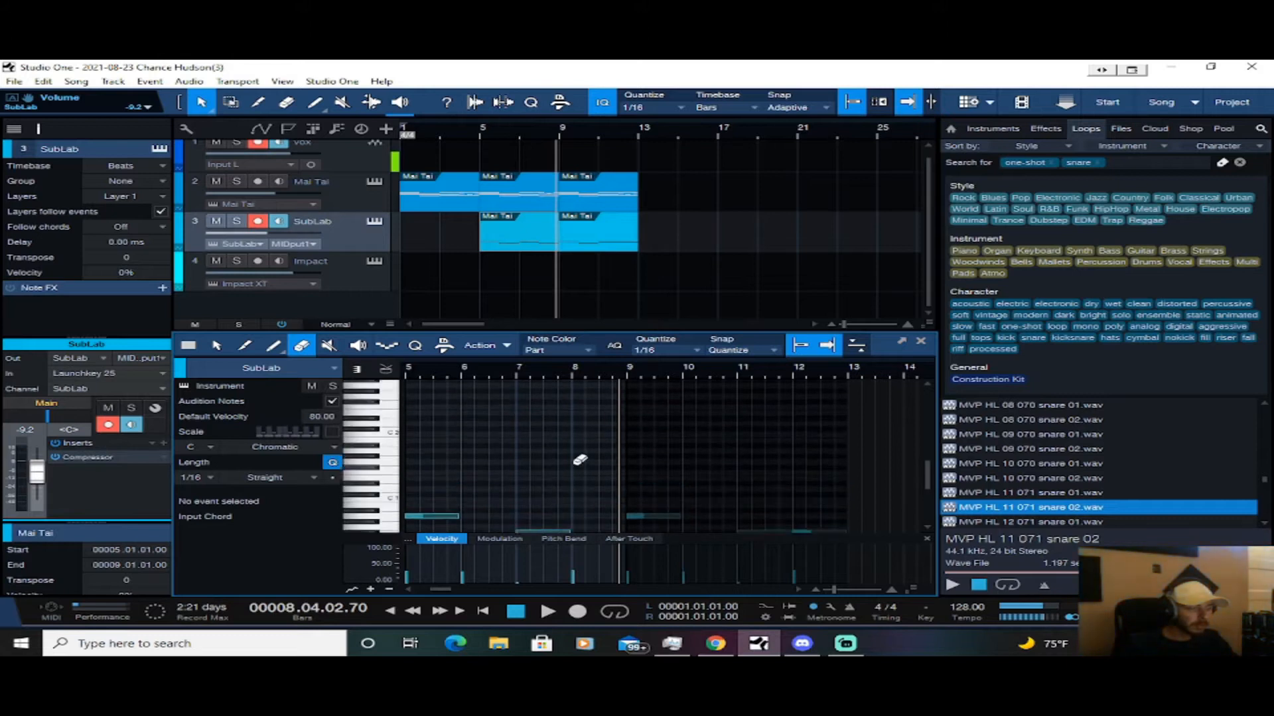
scroll(580, 449, "down", 2)
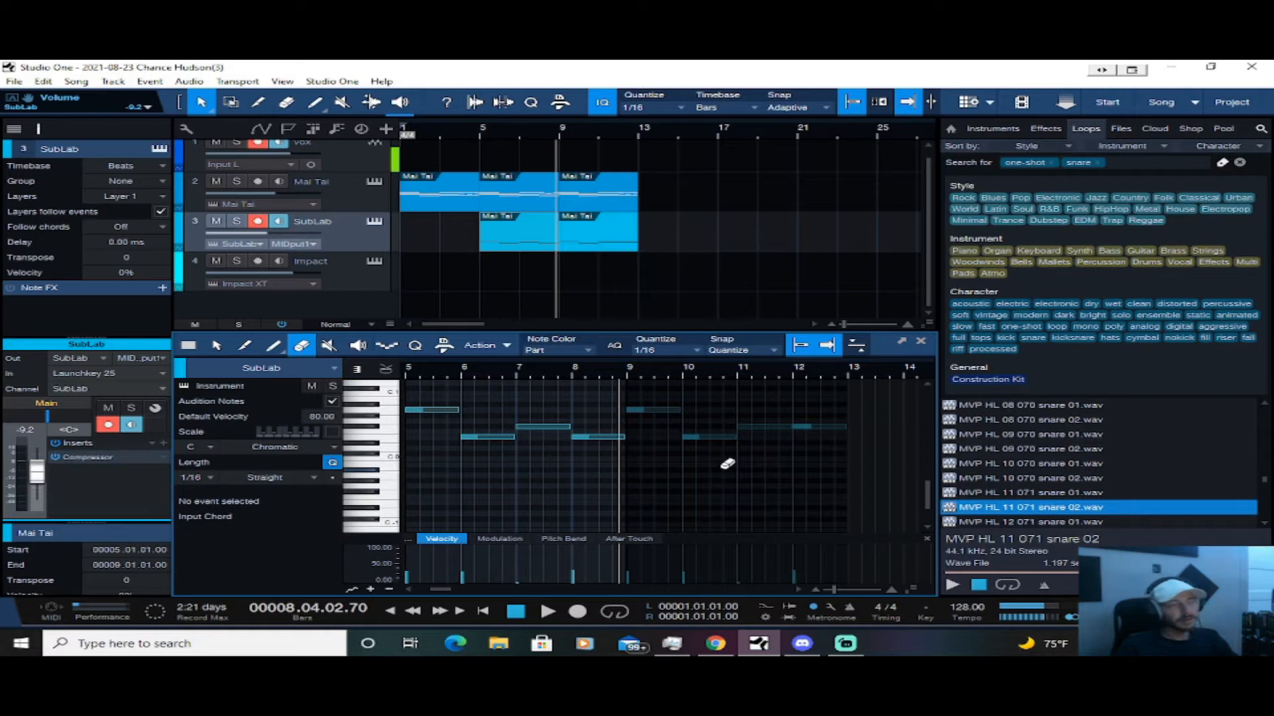
left_click_drag(892, 393, 391, 457)
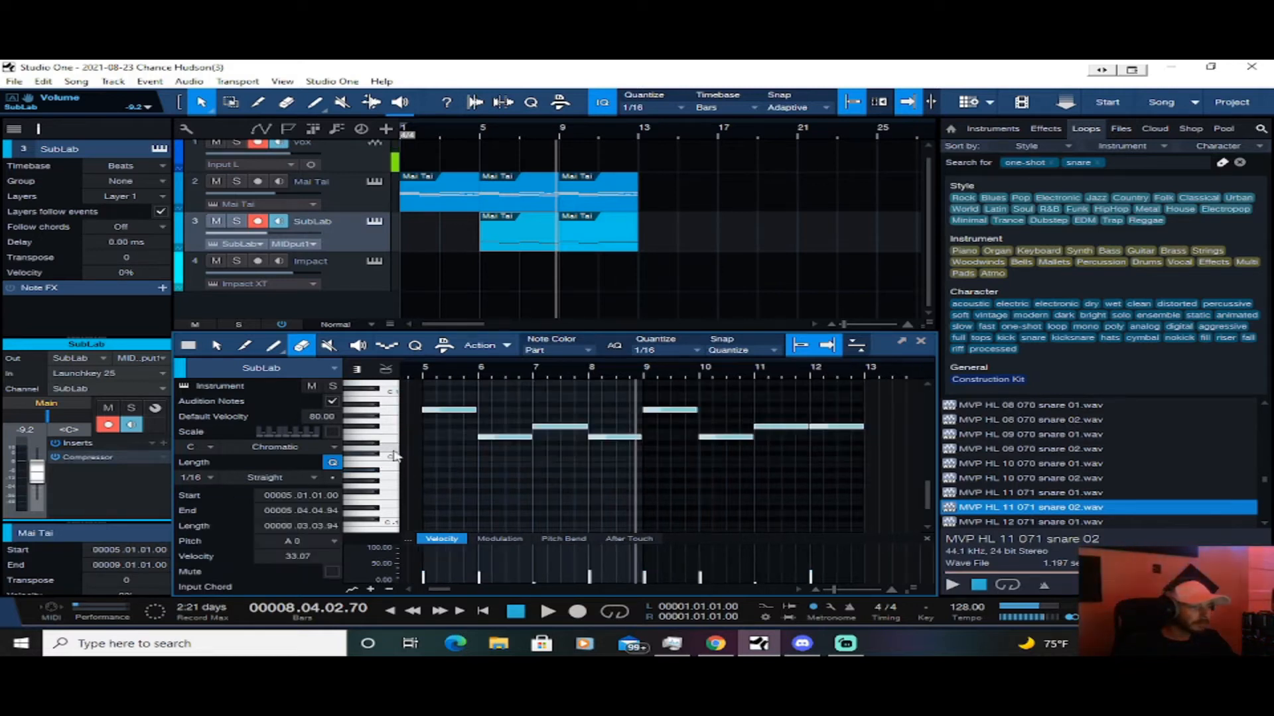
right_click(538, 442)
left_click(541, 445)
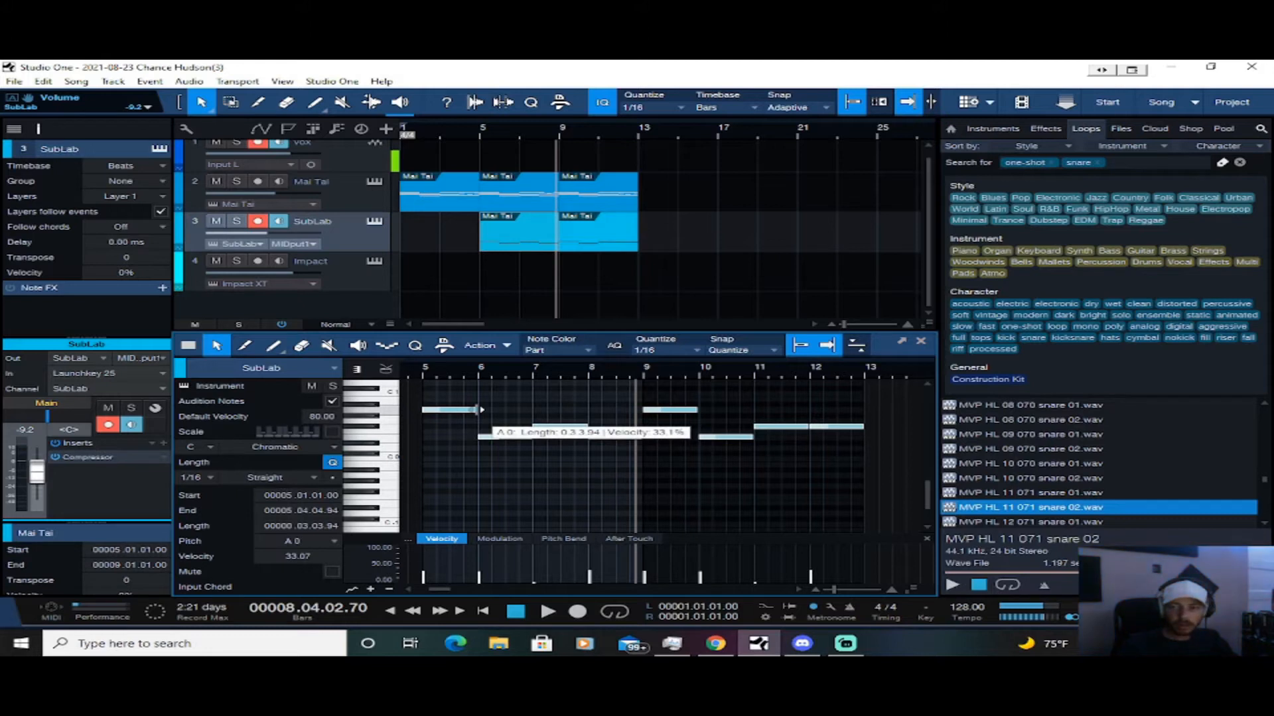
left_click_drag(480, 410, 438, 410)
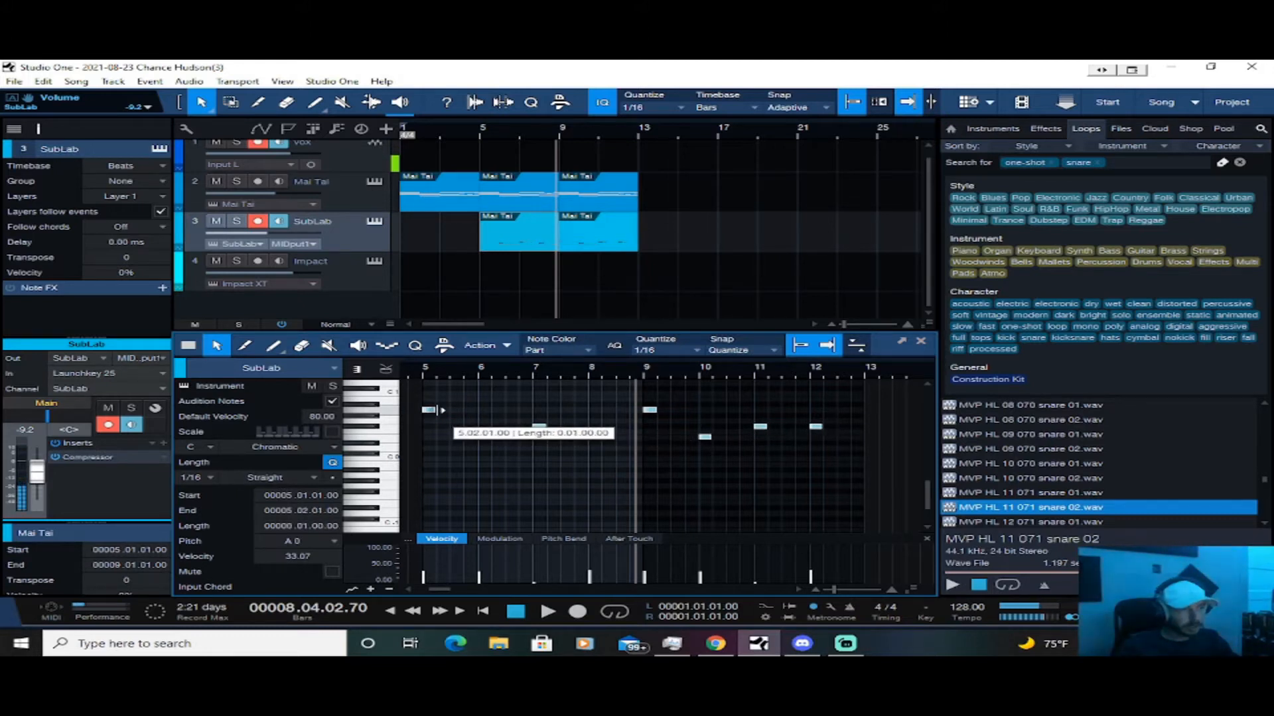
left_click(417, 377)
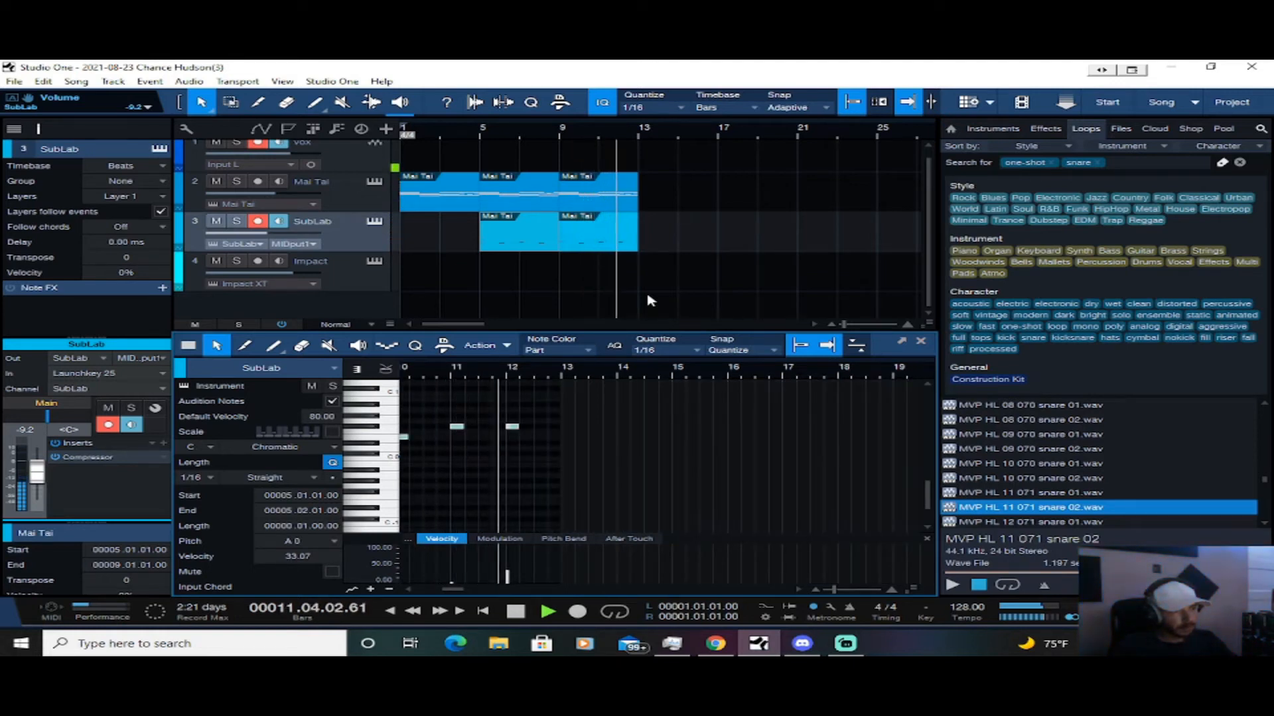
Stop playback, select the Impact track and play the arrangement from the start
key("space")
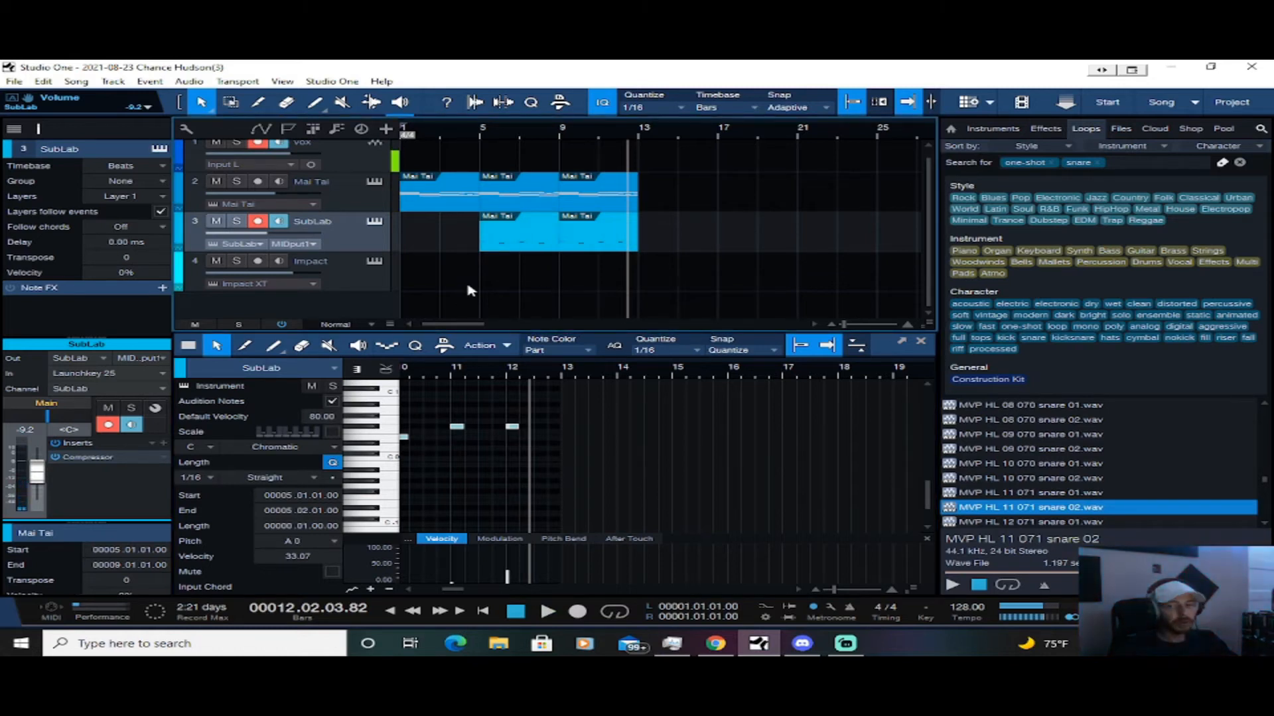
left_click(367, 286)
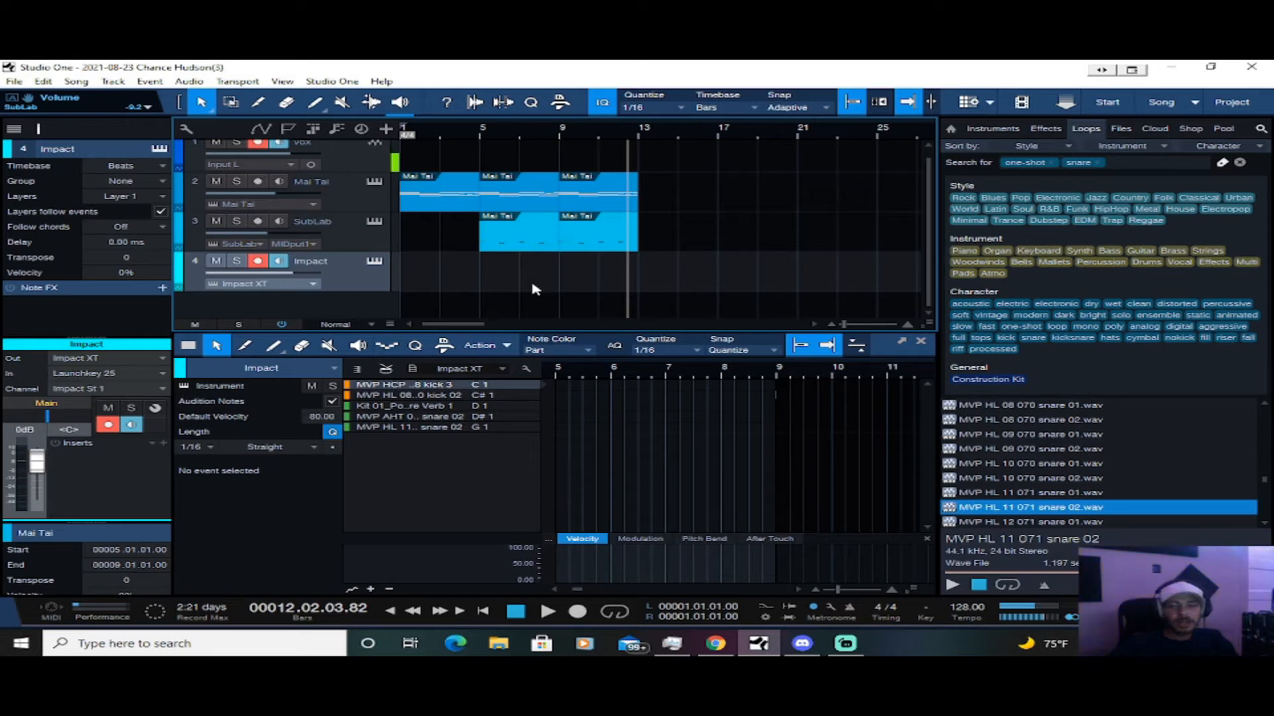
key("comma")
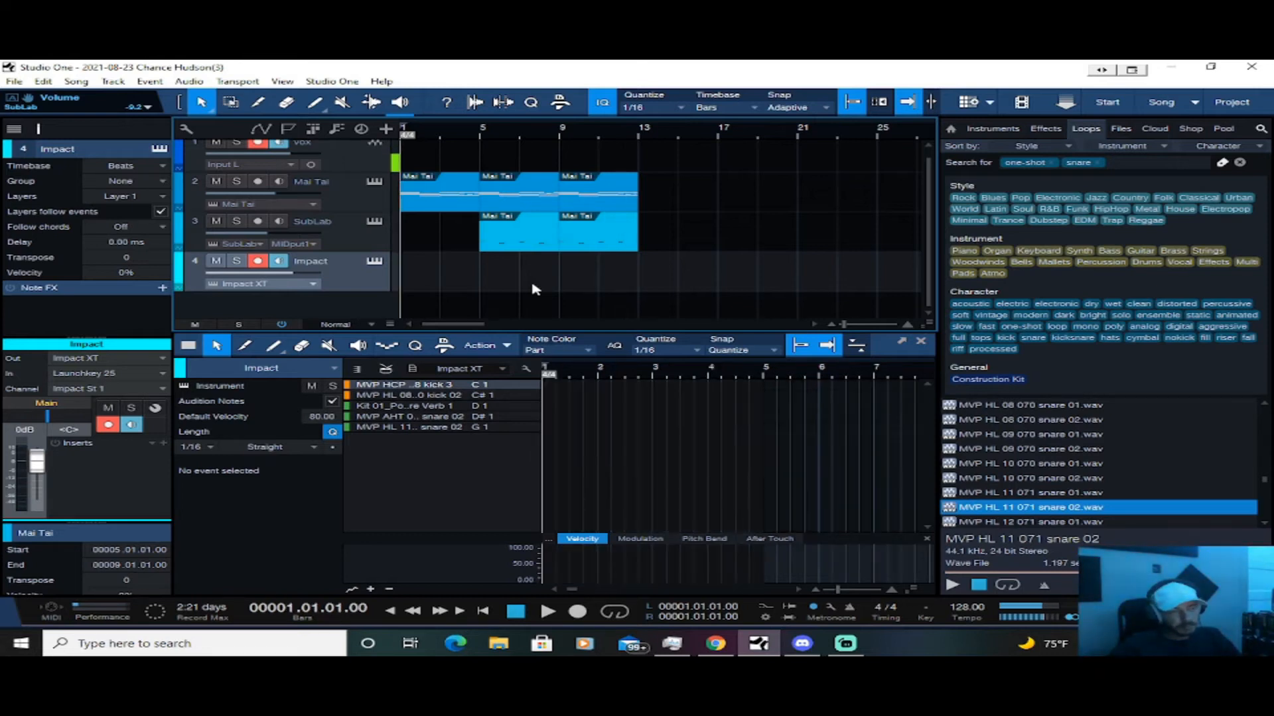
key("space")
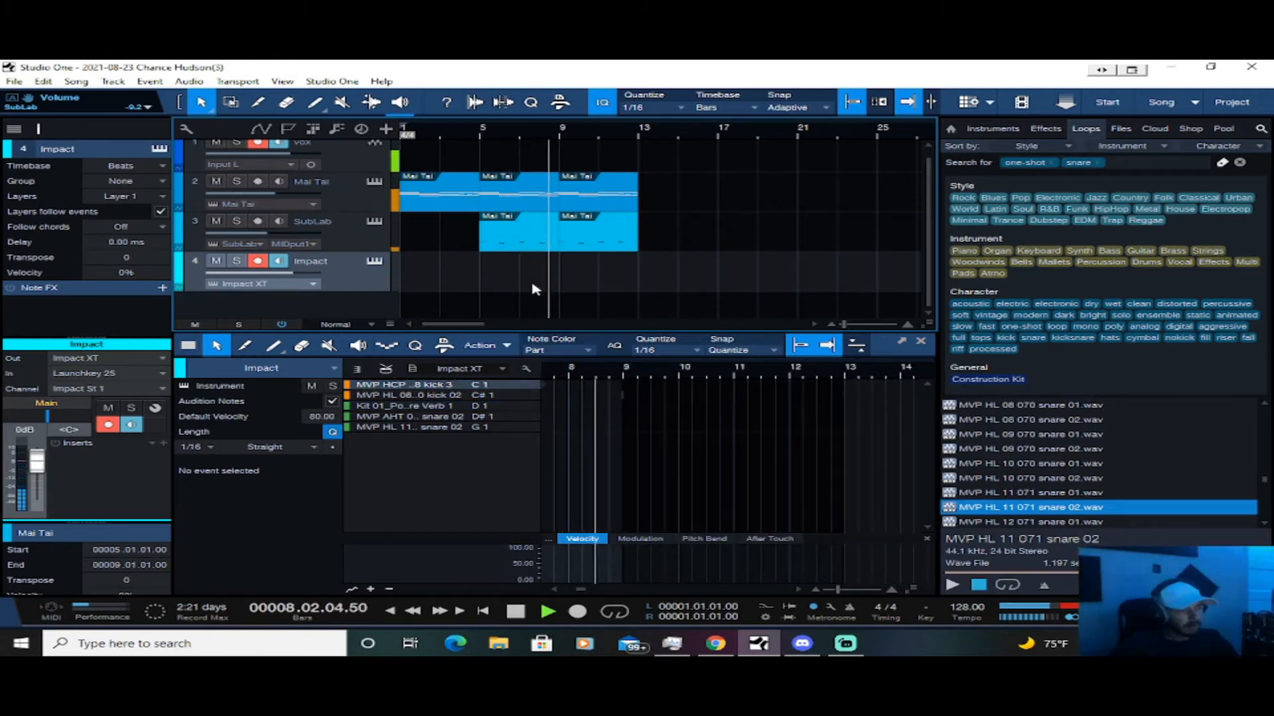
Set the Impact track's velocity to 100% and replay the arrangement from the start
key("comma")
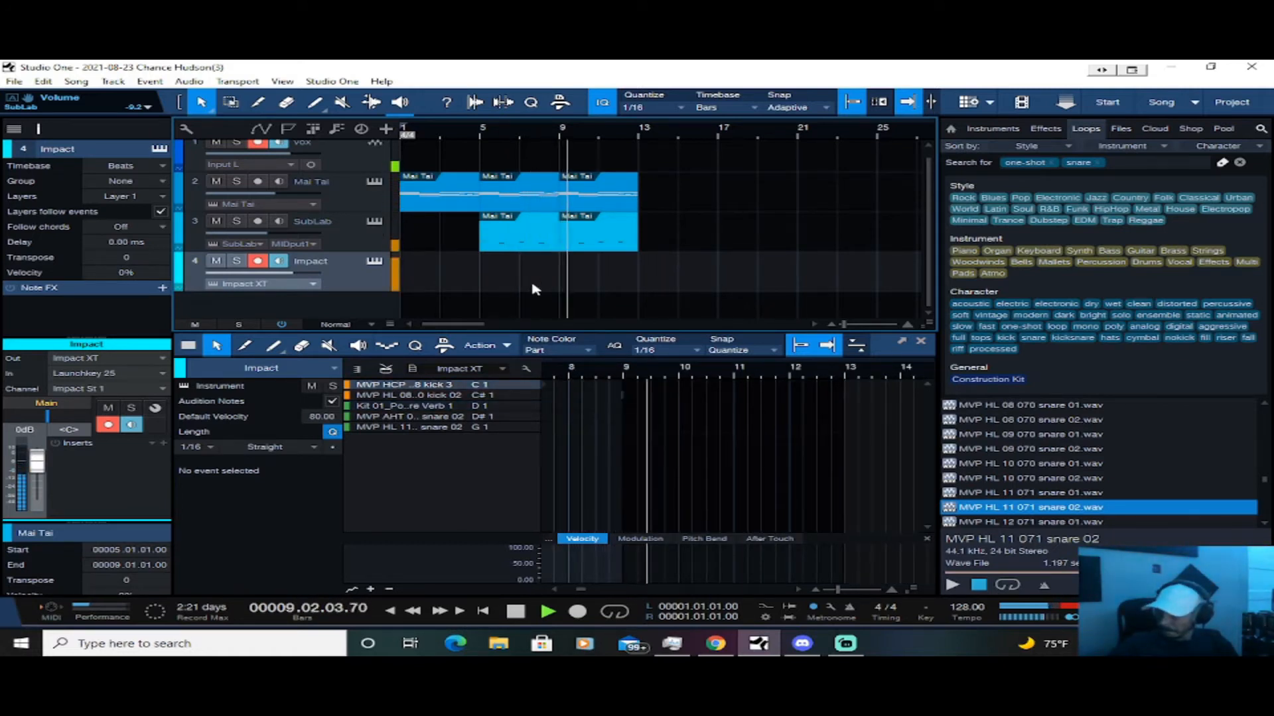
left_click_drag(117, 273, 372, 335)
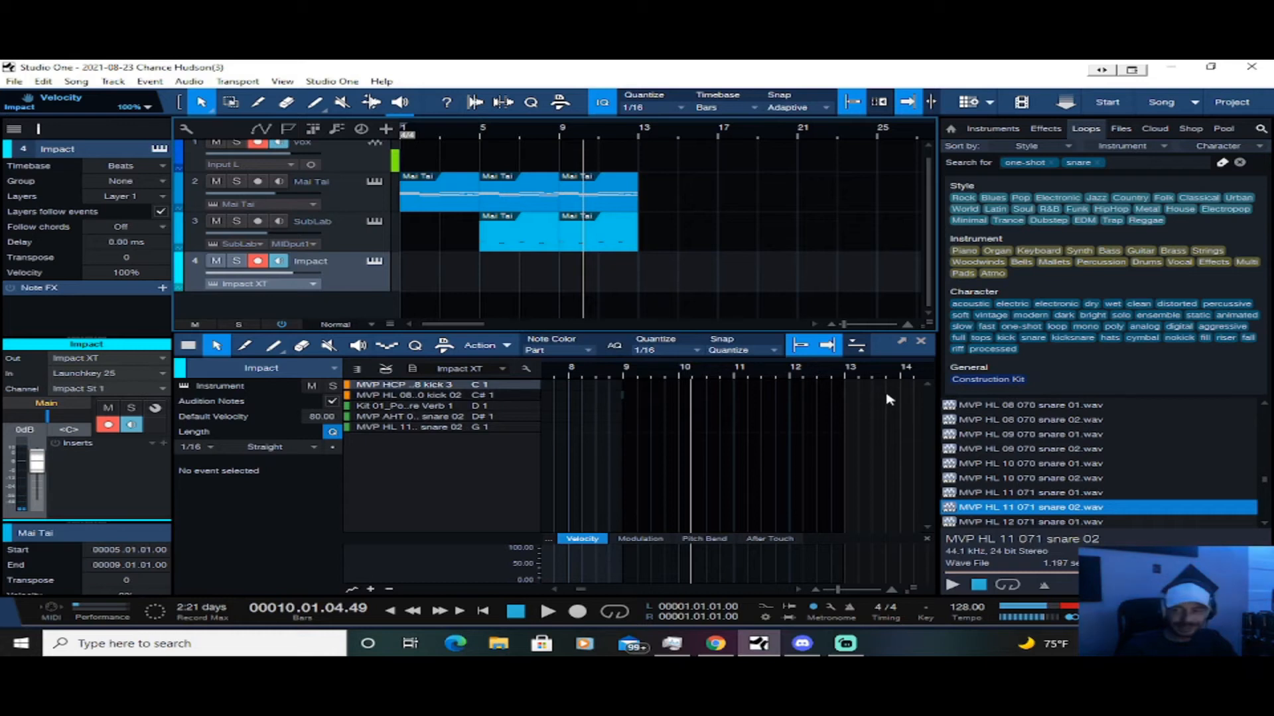
key("comma")
key("space")
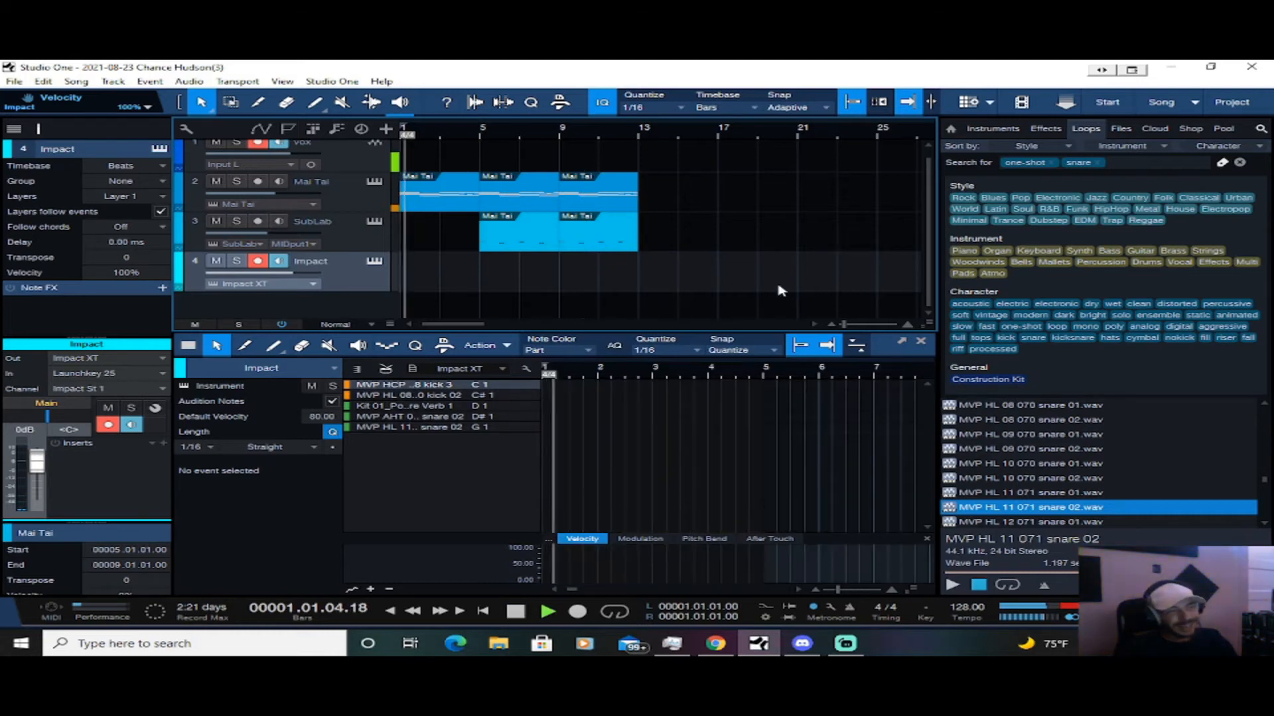
key("space")
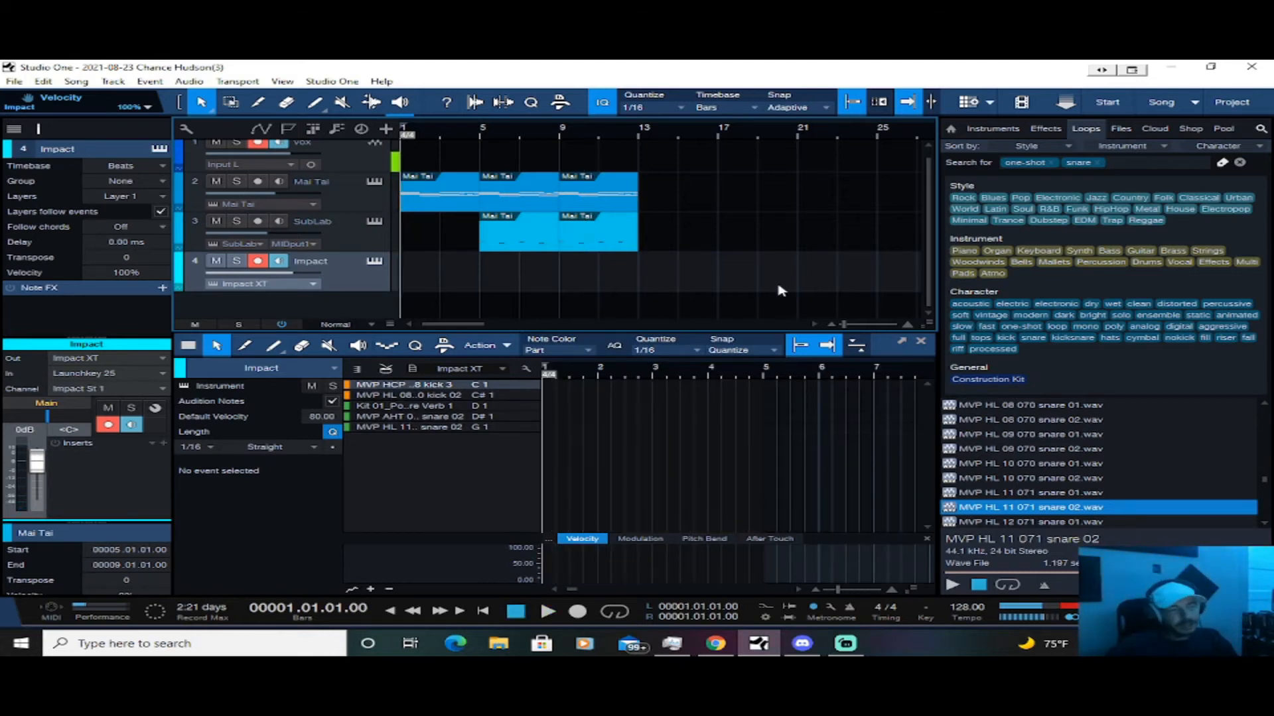
Repeatedly play and stop the arrangement from the start to audition the Mai Tai and SubLab parts for a drum rhythm
key("space")
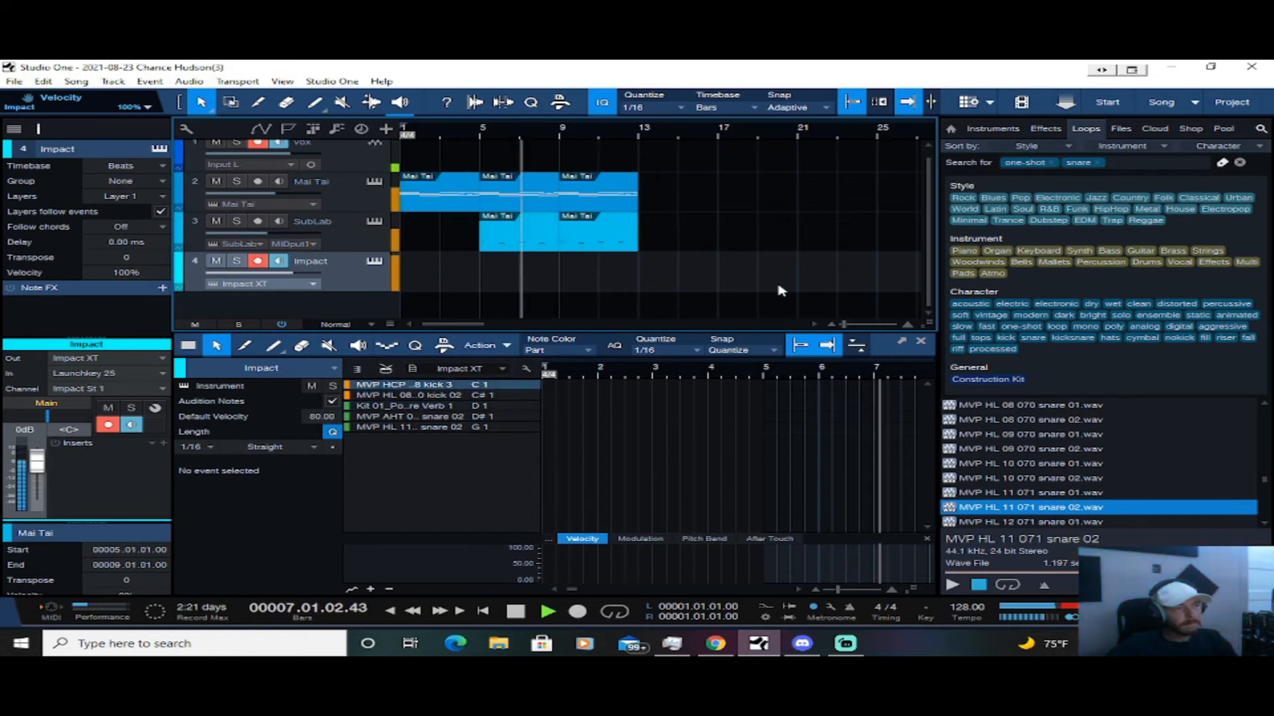
key("space")
key("space")
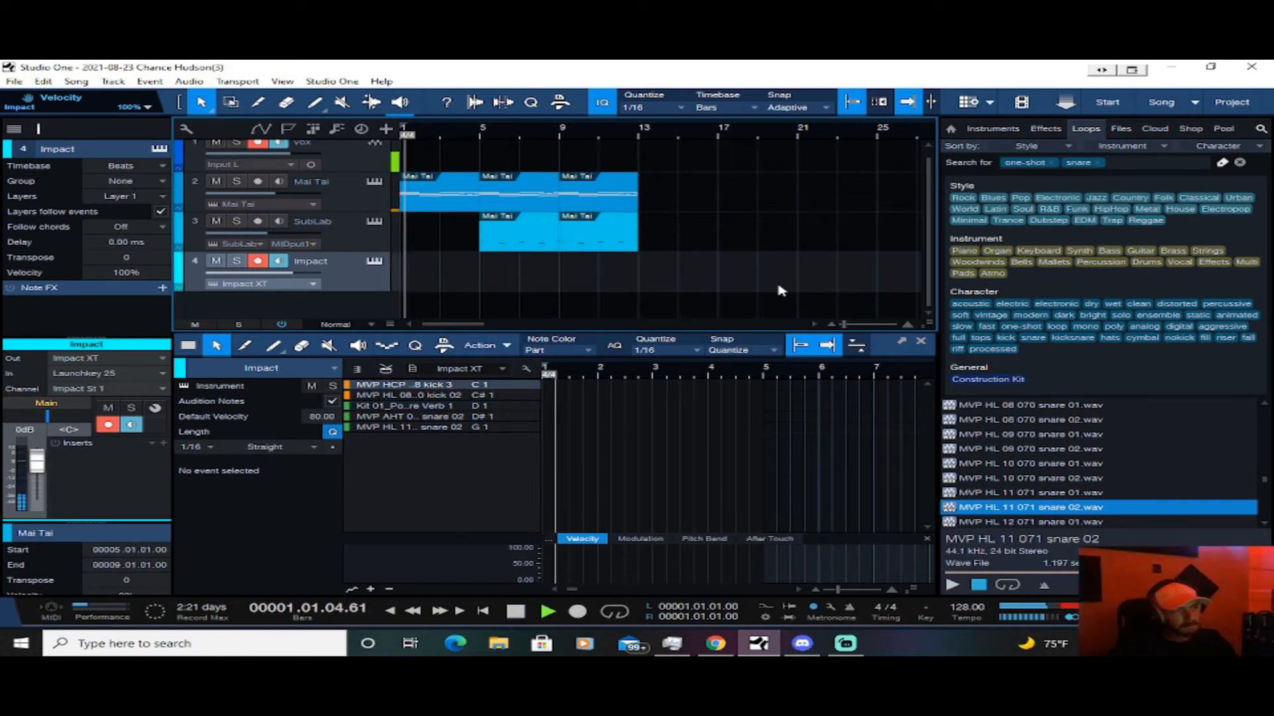
key("space")
key("space")
key("space")
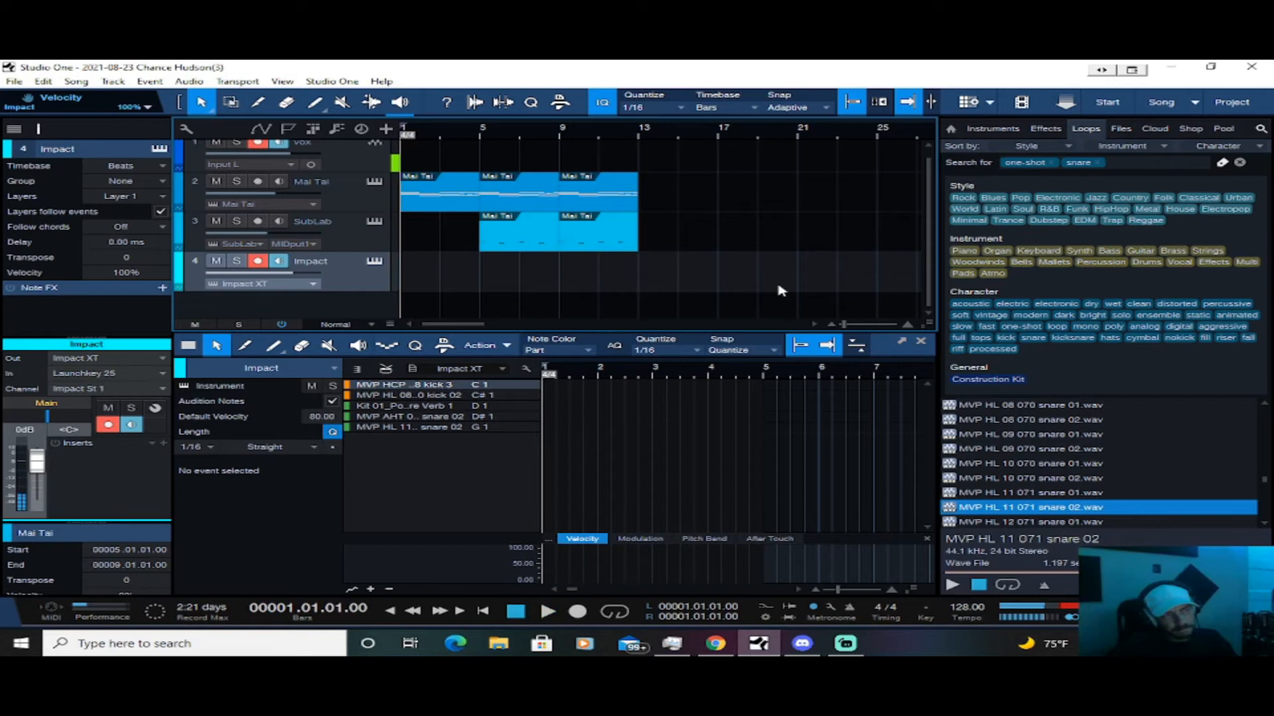
key("space")
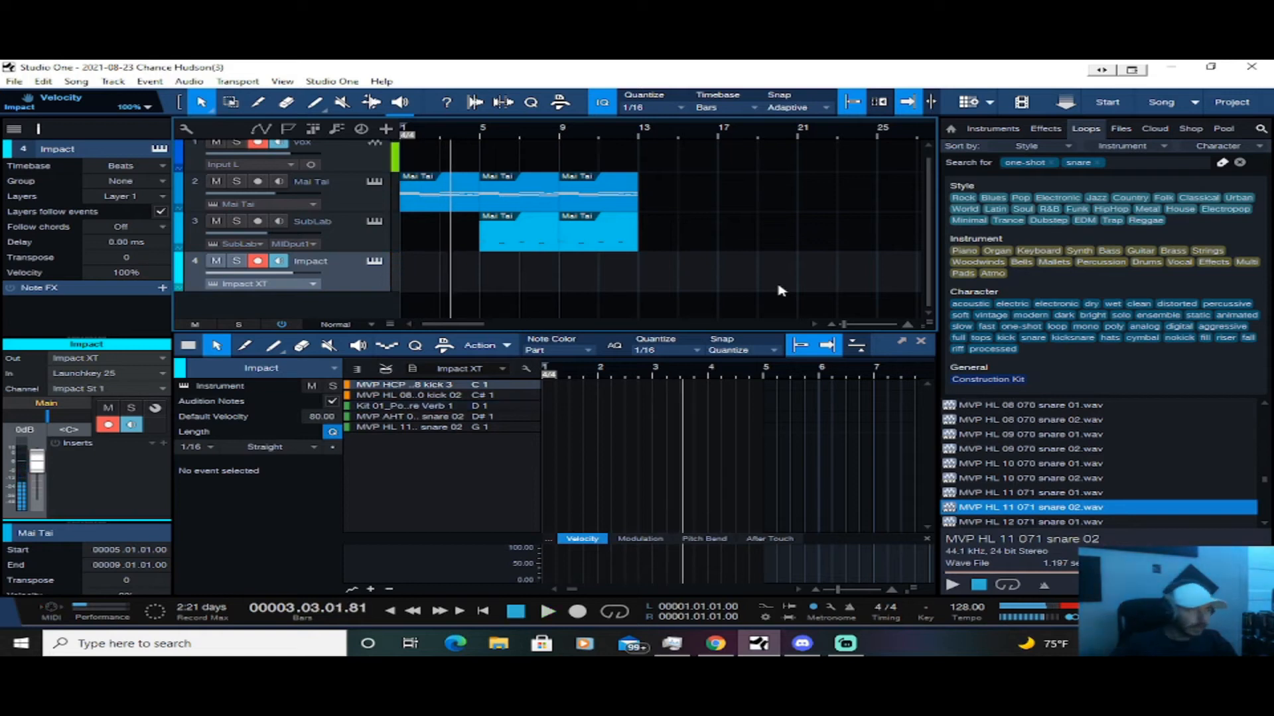
Create an empty Impact part spanning bar 1 to bar 3, close the note editor and return to the song start
double_click(428, 279)
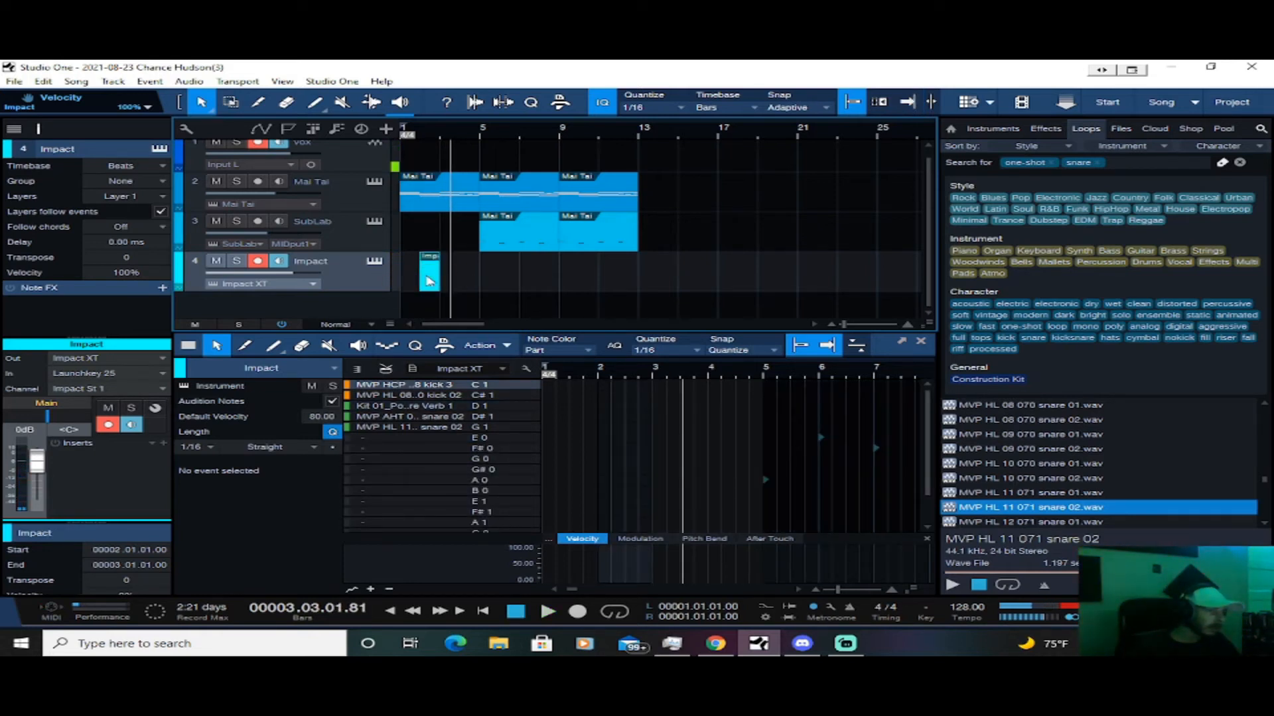
mouse_move(428, 281)
left_mouse_down()
mouse_move(411, 279)
mouse_move(439, 274)
left_mouse_up()
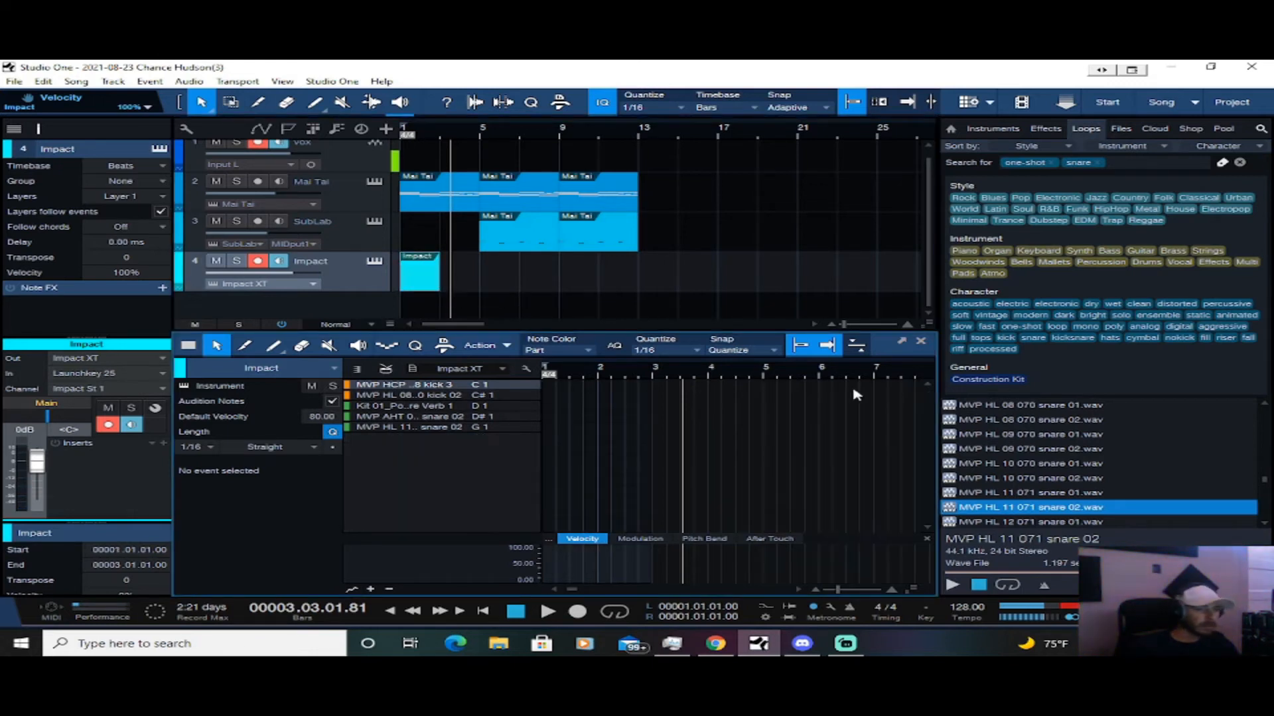
left_click(921, 341)
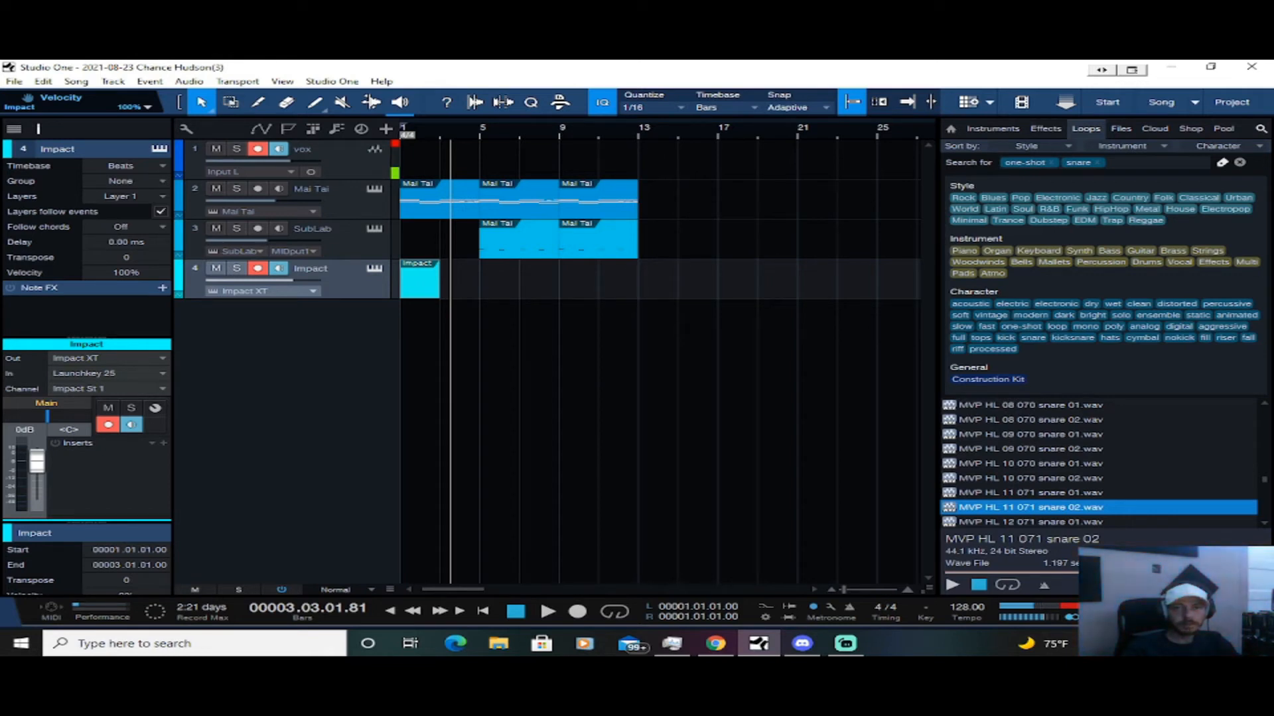
key("comma")
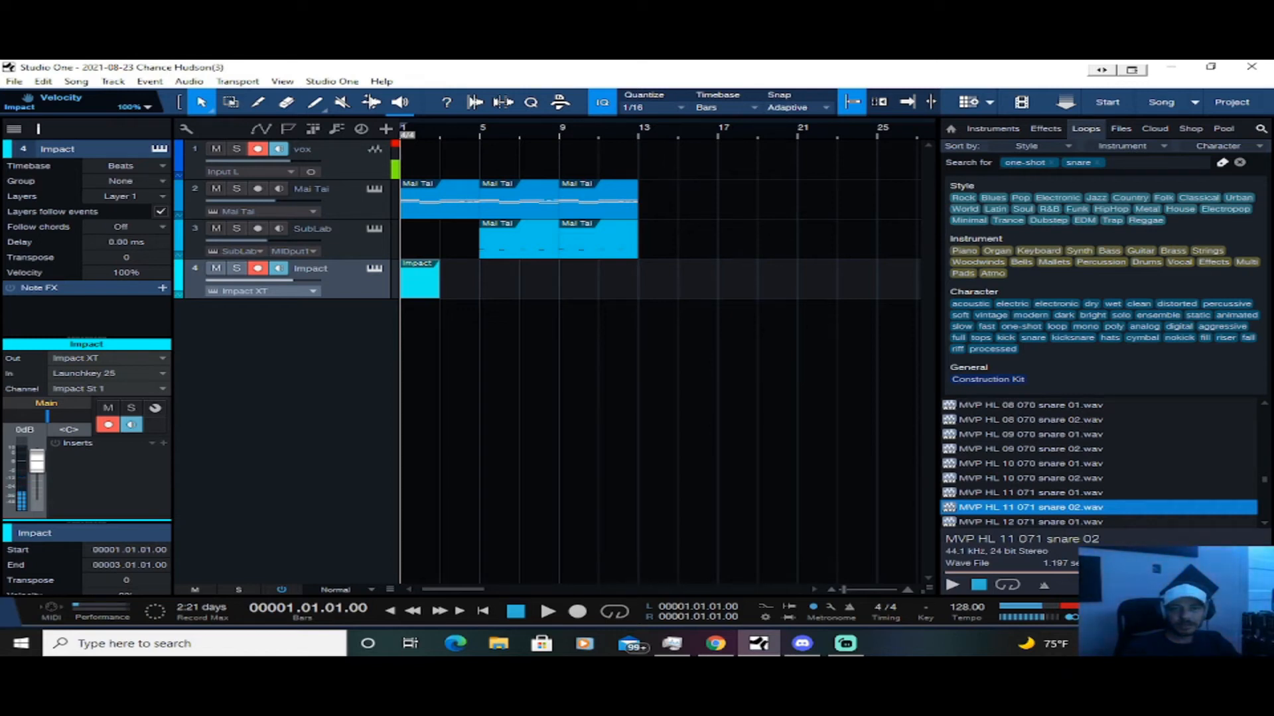
Enter kicks at 1, 1.3.3, 1.4.3 and 2 and snares at 1.2, 1.4 and 2.2 in the Impact part, and maximize its detached editor
key("space")
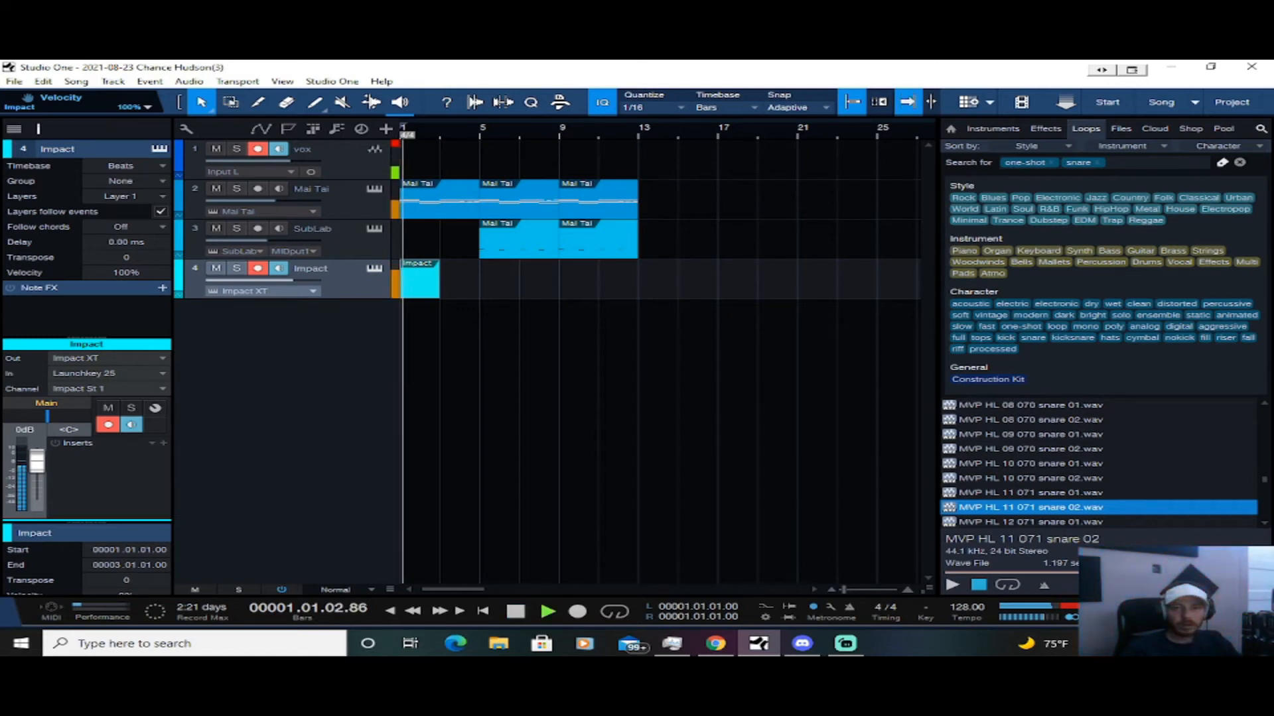
key("space")
key("Home")
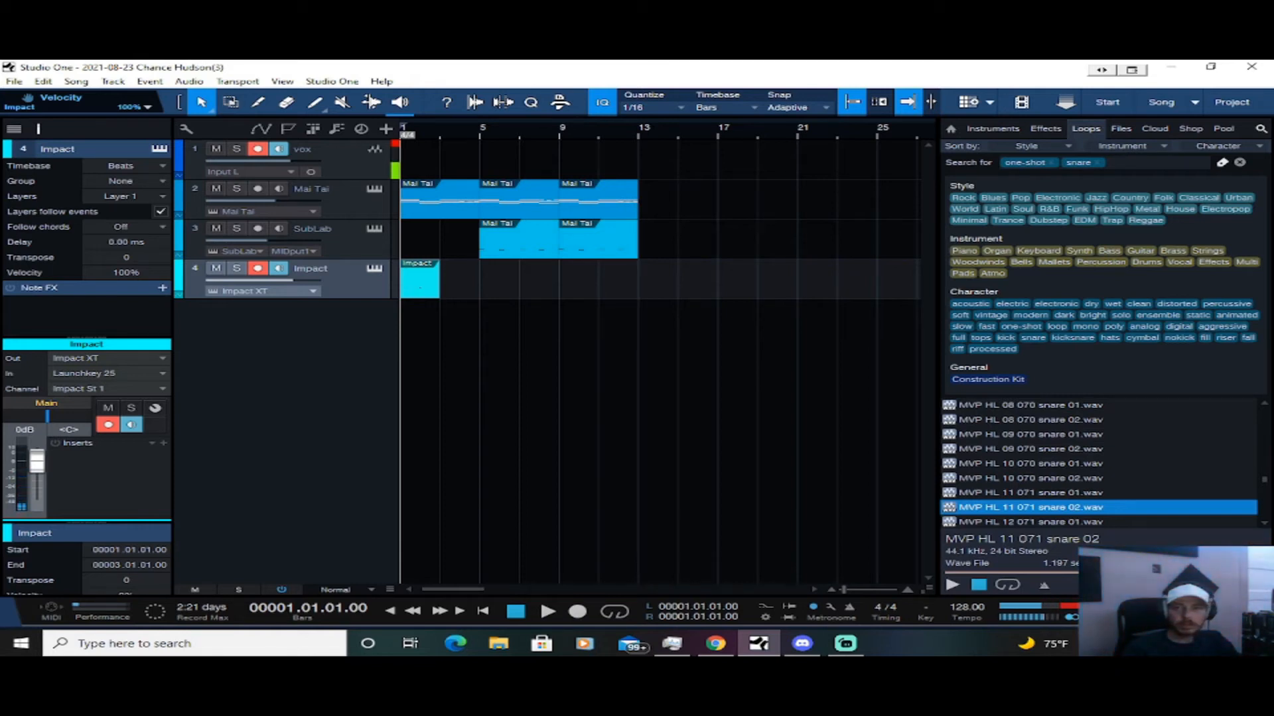
left_click_drag(1273, 114, 388, 95)
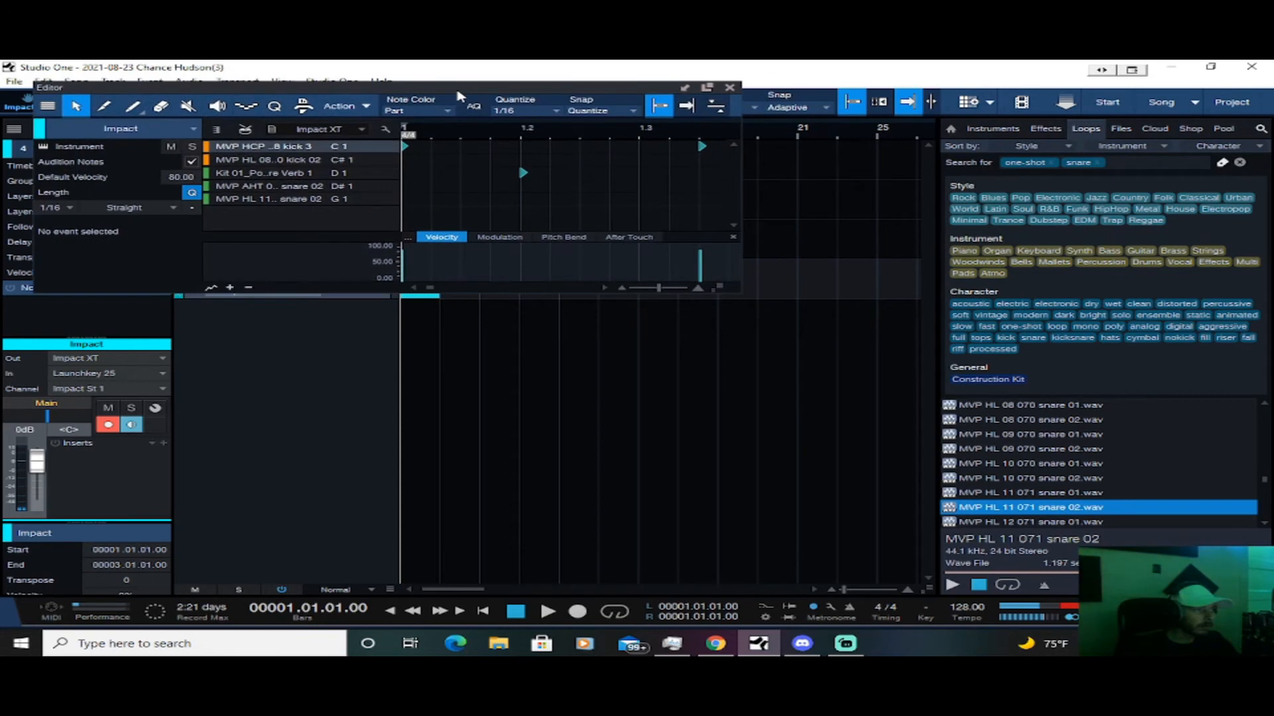
left_click(708, 89)
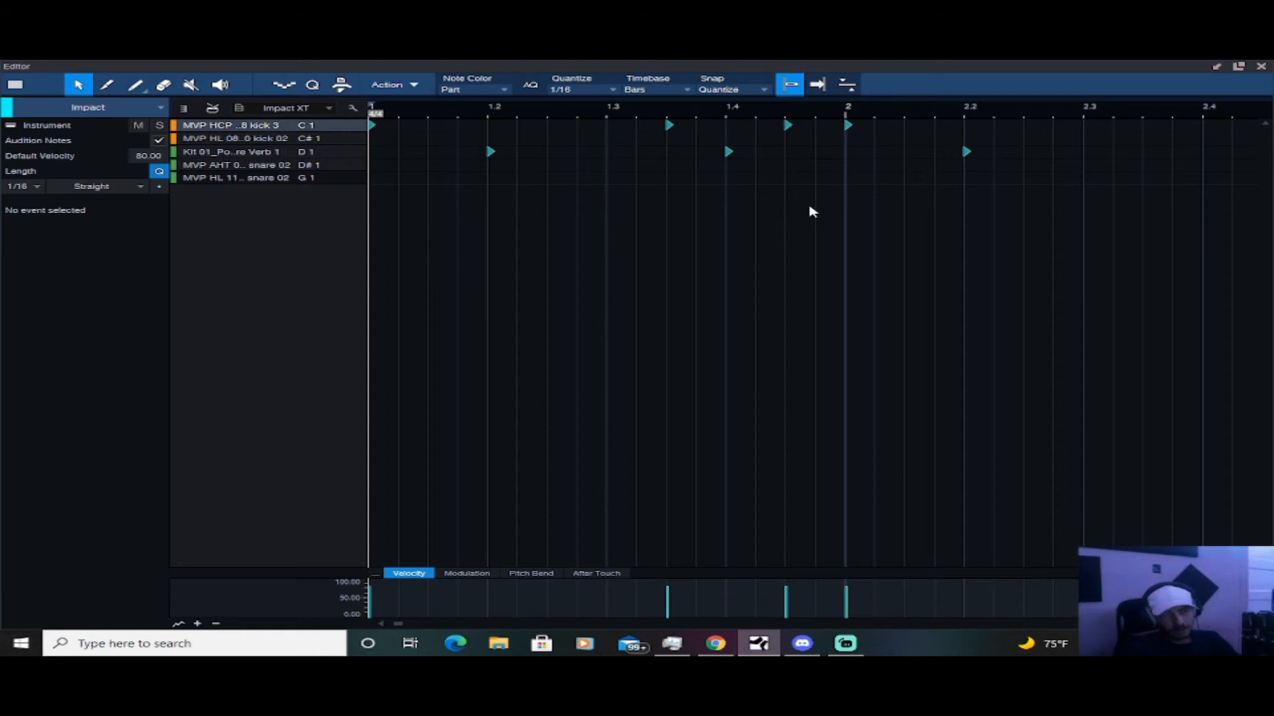
Play the drum pattern and draw a Kit 01 snare hit at 2.4 and an MVP HCP kick 3 hit at 2.3.3
key("space")
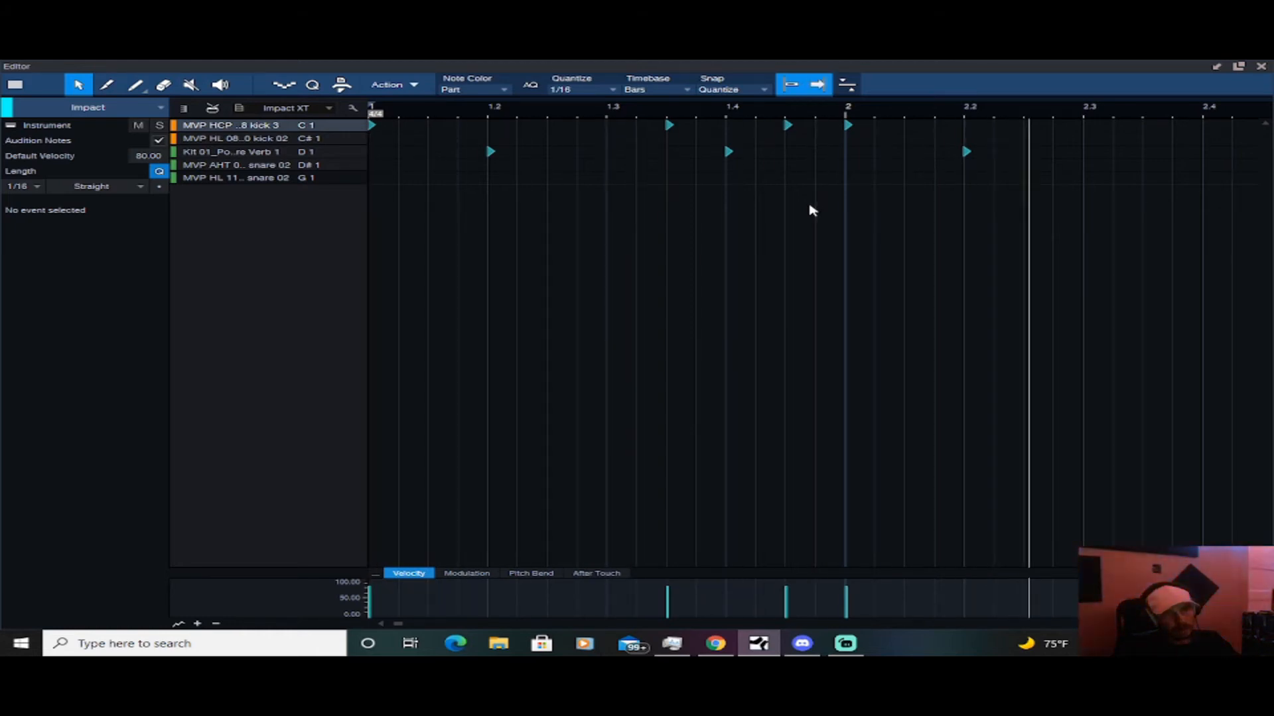
right_click(1083, 135)
left_click(867, 133)
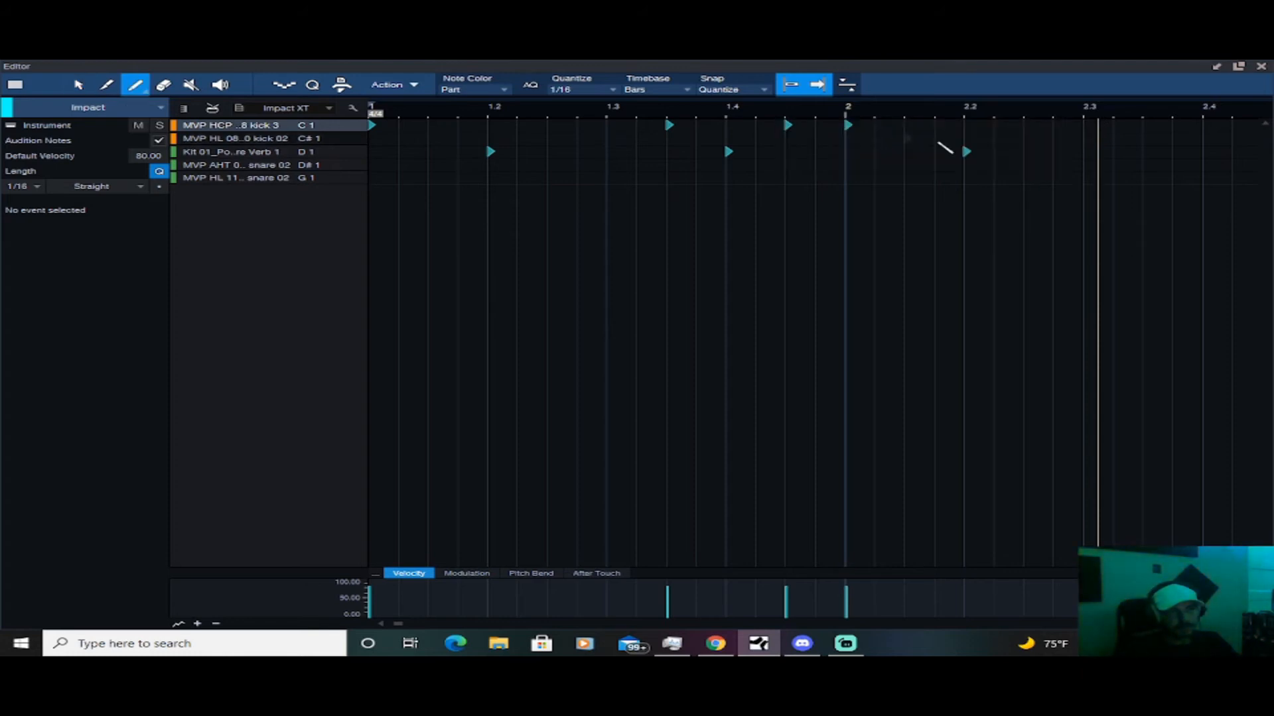
left_click(1096, 126)
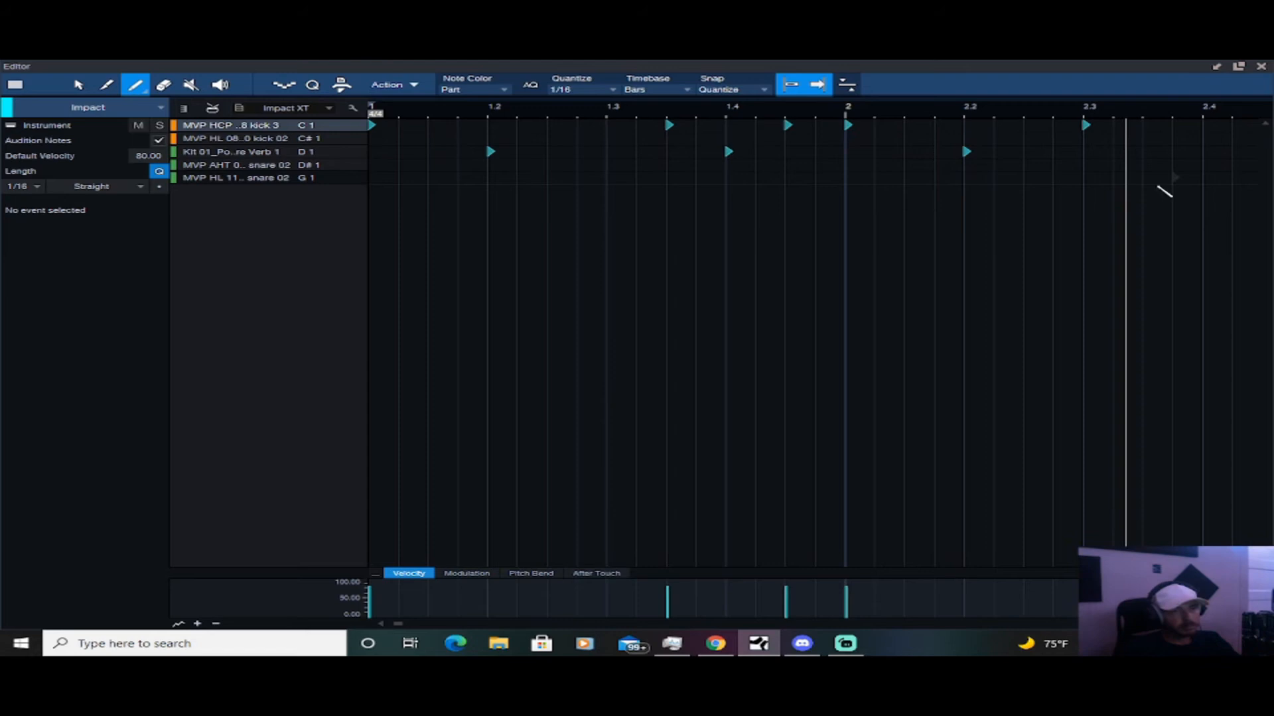
left_click(1097, 125)
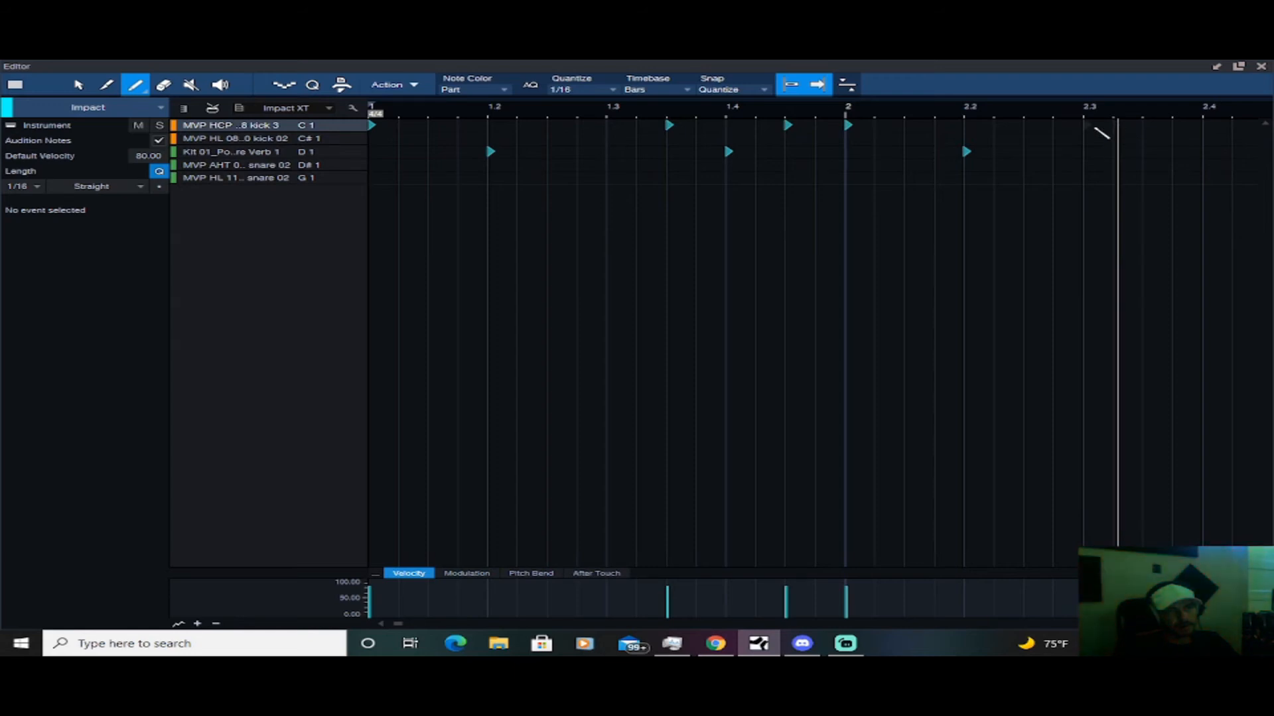
left_click(1204, 151)
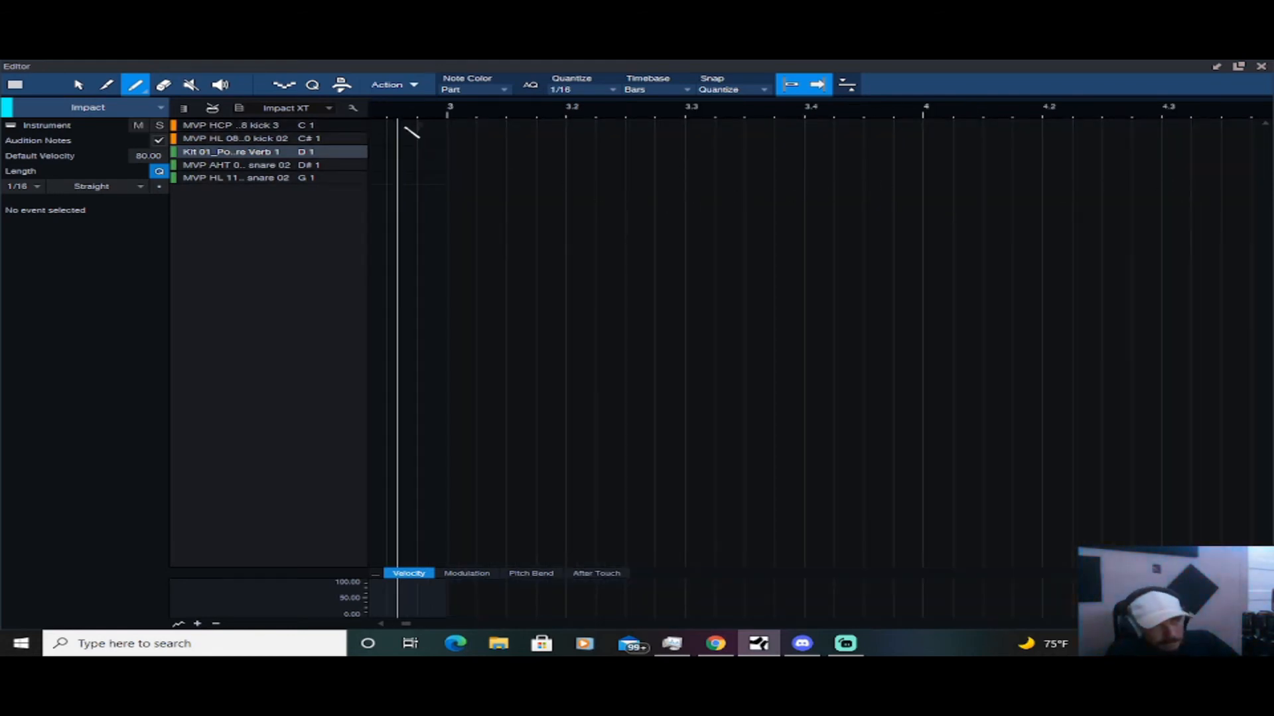
left_click(399, 125)
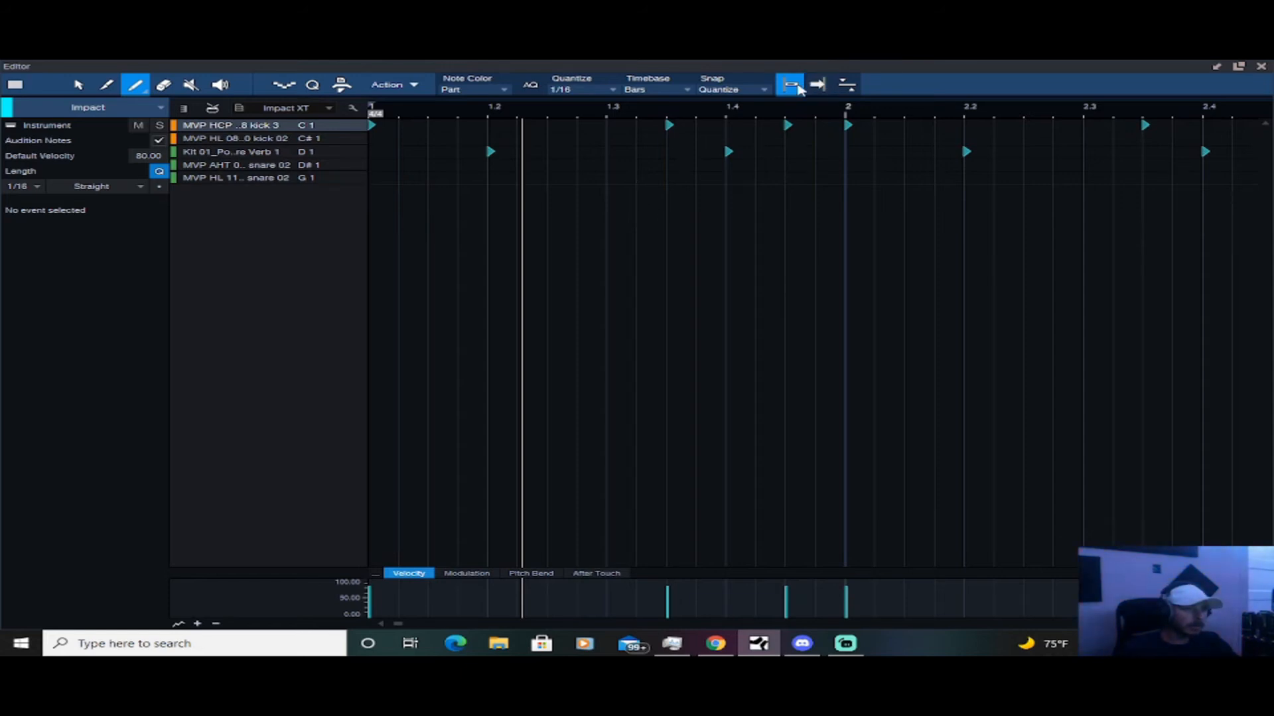
Leave the detached editor, duplicate the two-bar Impact part until the copies reach bar 13, and play the arrangement
left_click(1216, 67)
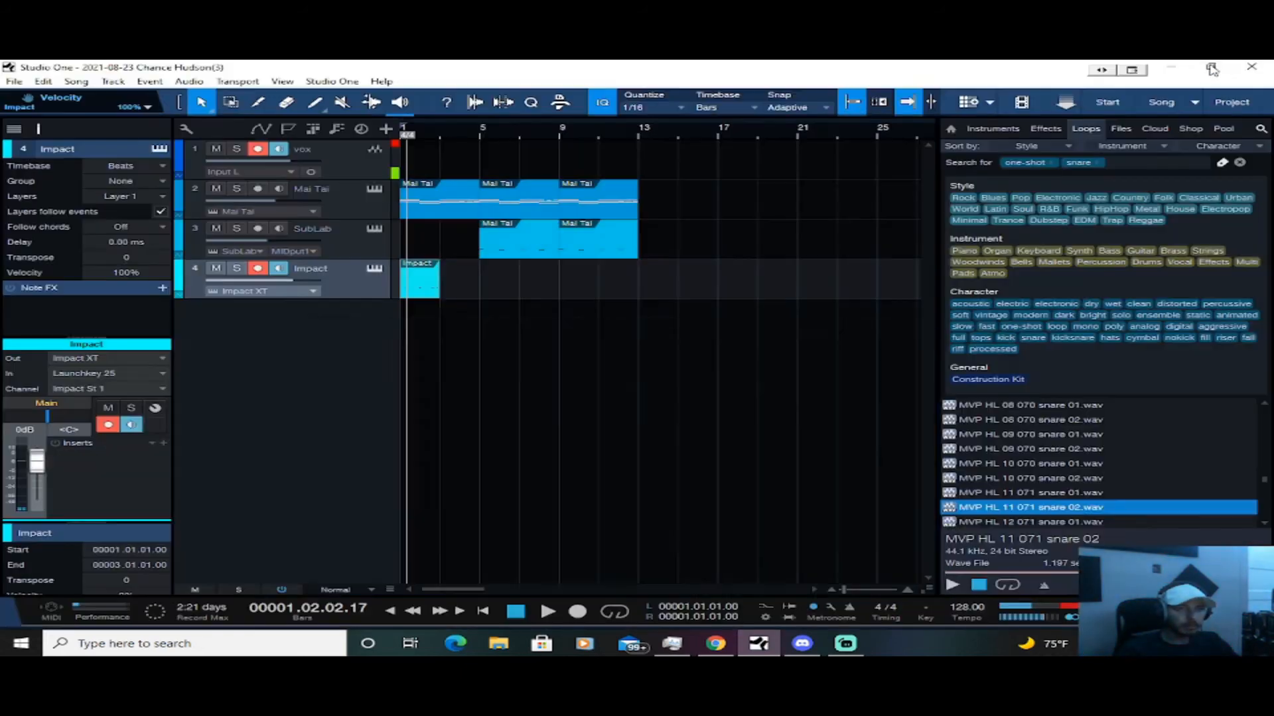
key("d")
key("d")
key("d")
key("d")
key("d")
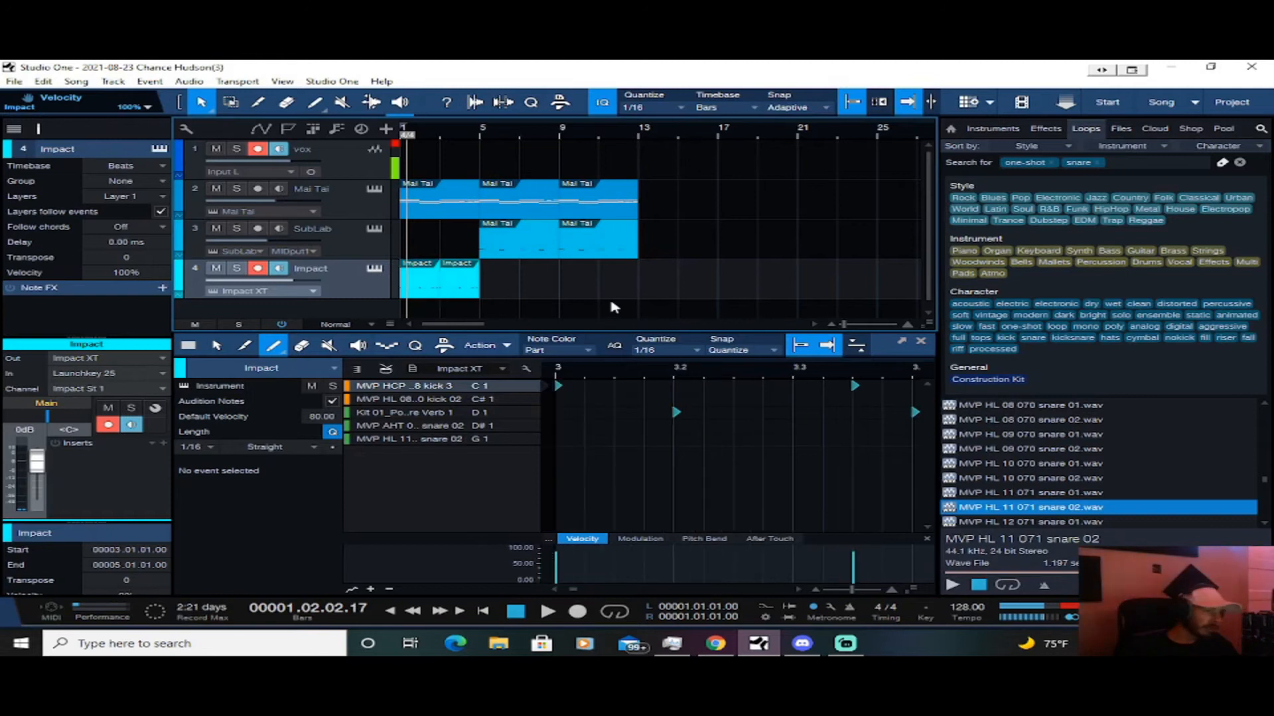
key("space")
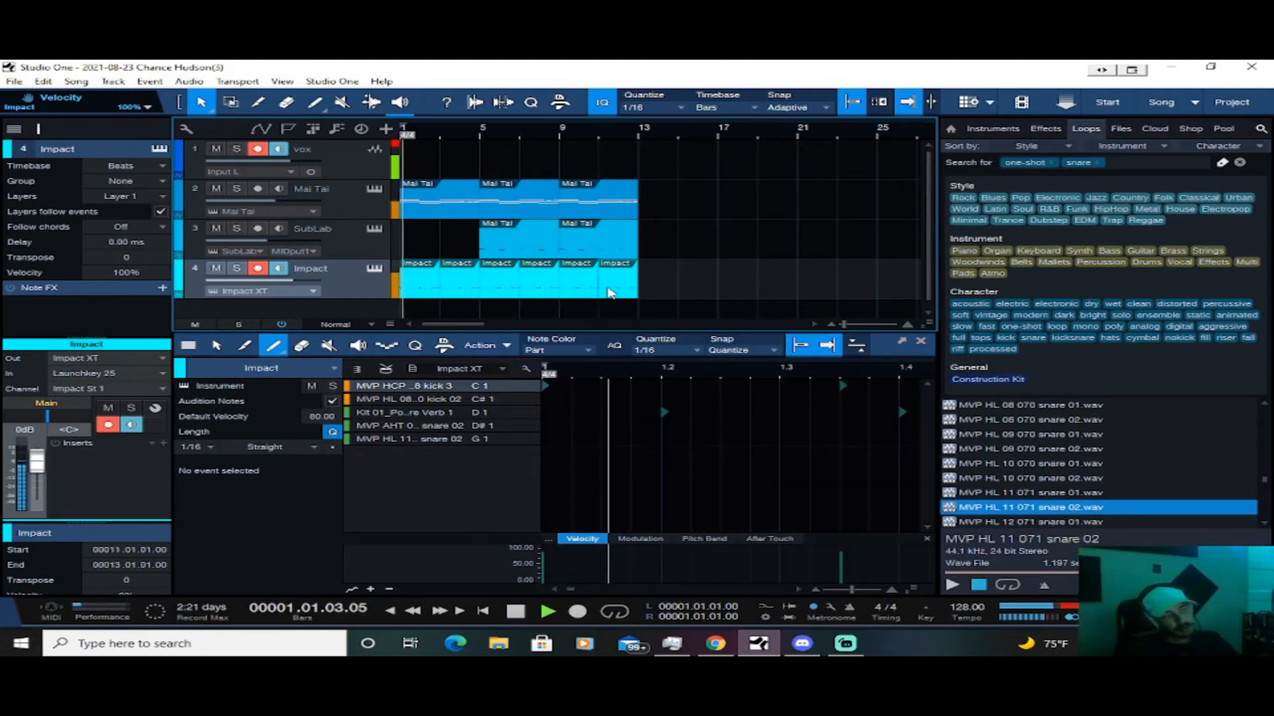
Delete the two Impact parts between bars 1 and 5 so the drums start at bar 5
right_click(426, 282)
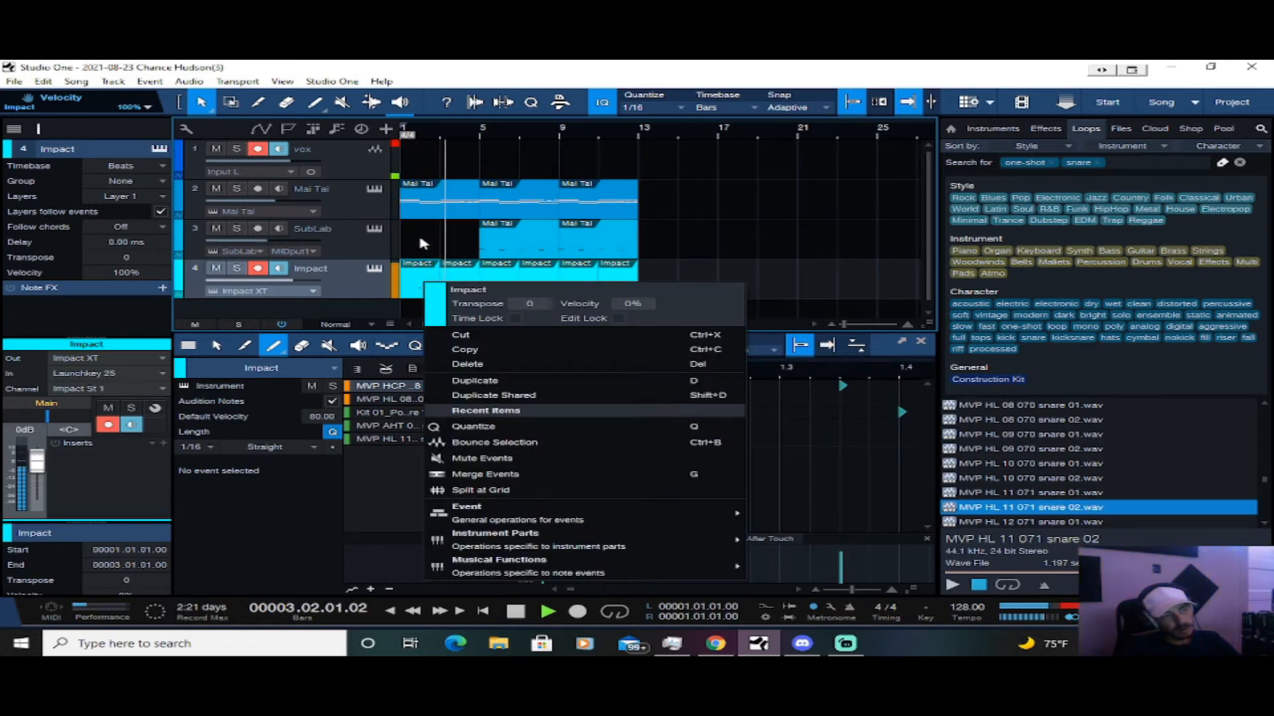
left_click(422, 244)
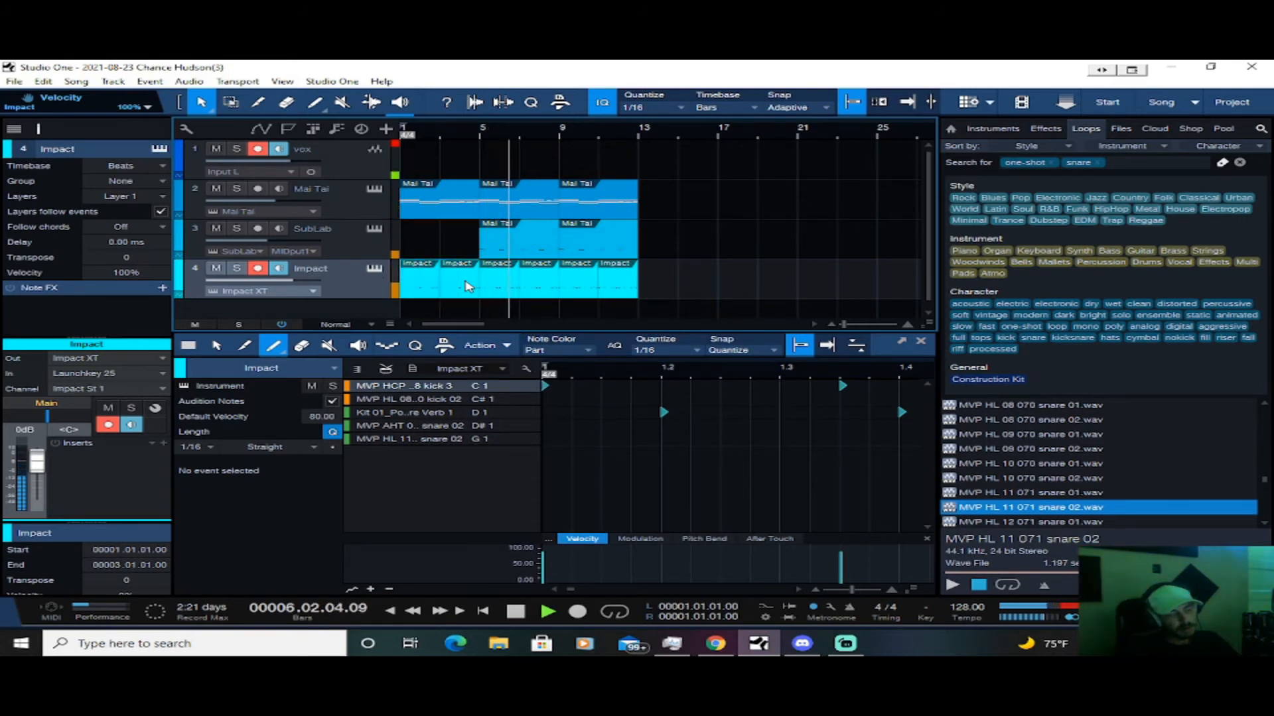
key("Delete")
Show the mixer and set the Impact St 1 channel volume to -6.5 dB while checking the balance during playback
key("space")
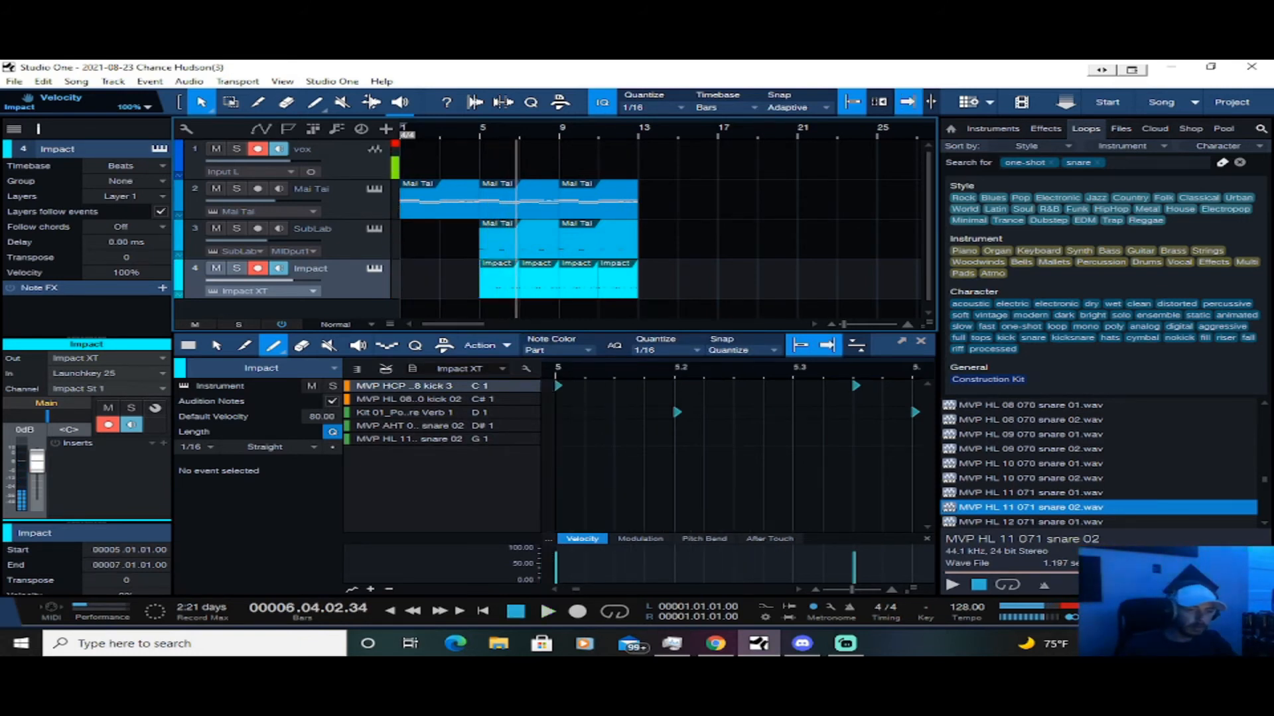
key("F3")
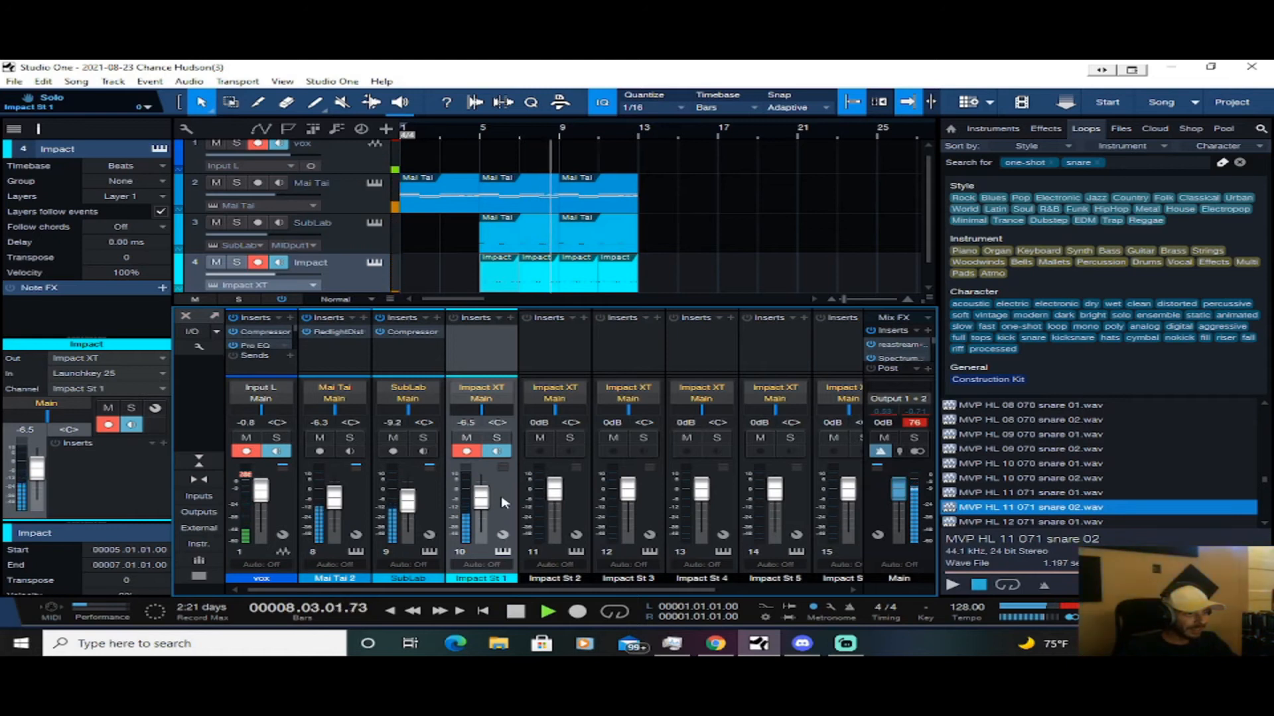
key("space")
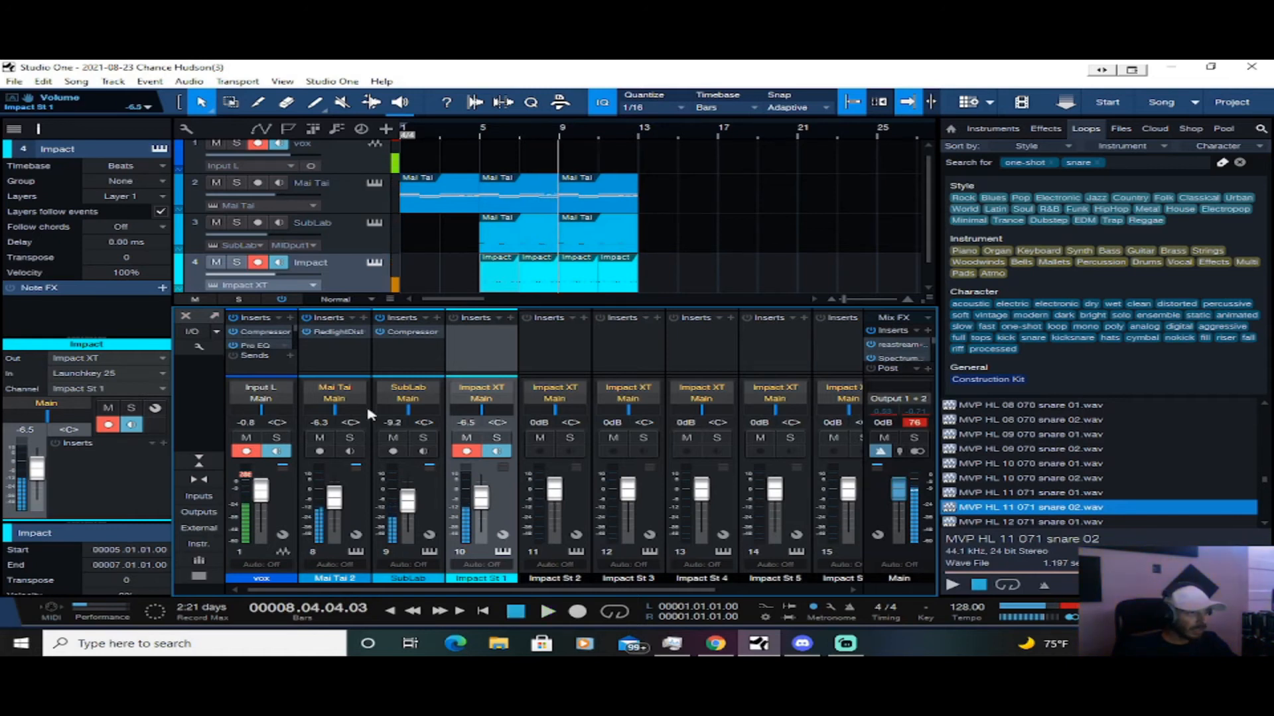
Open the Impact XT instrument and route the Kit 01 Pop Snare pad (D 1) to the output Stereo 2 (Impact St 2)
left_click(382, 265)
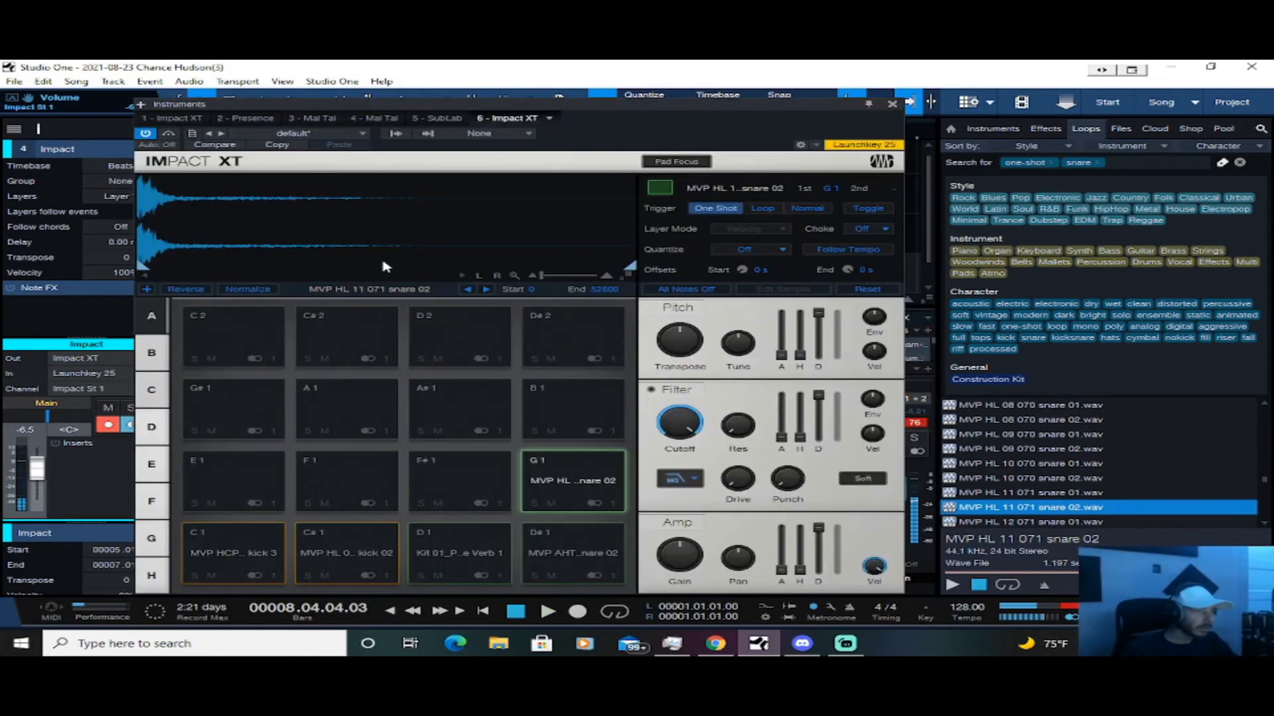
left_click(392, 574)
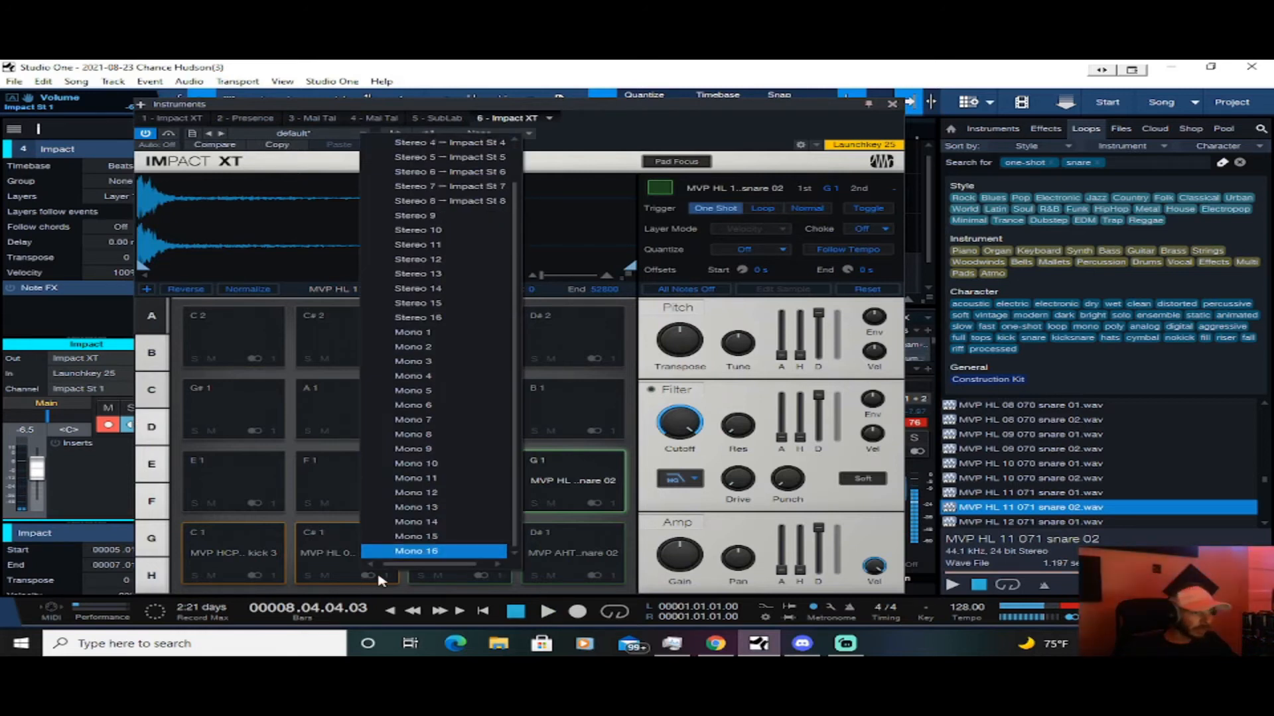
left_click(380, 581)
left_click(477, 557)
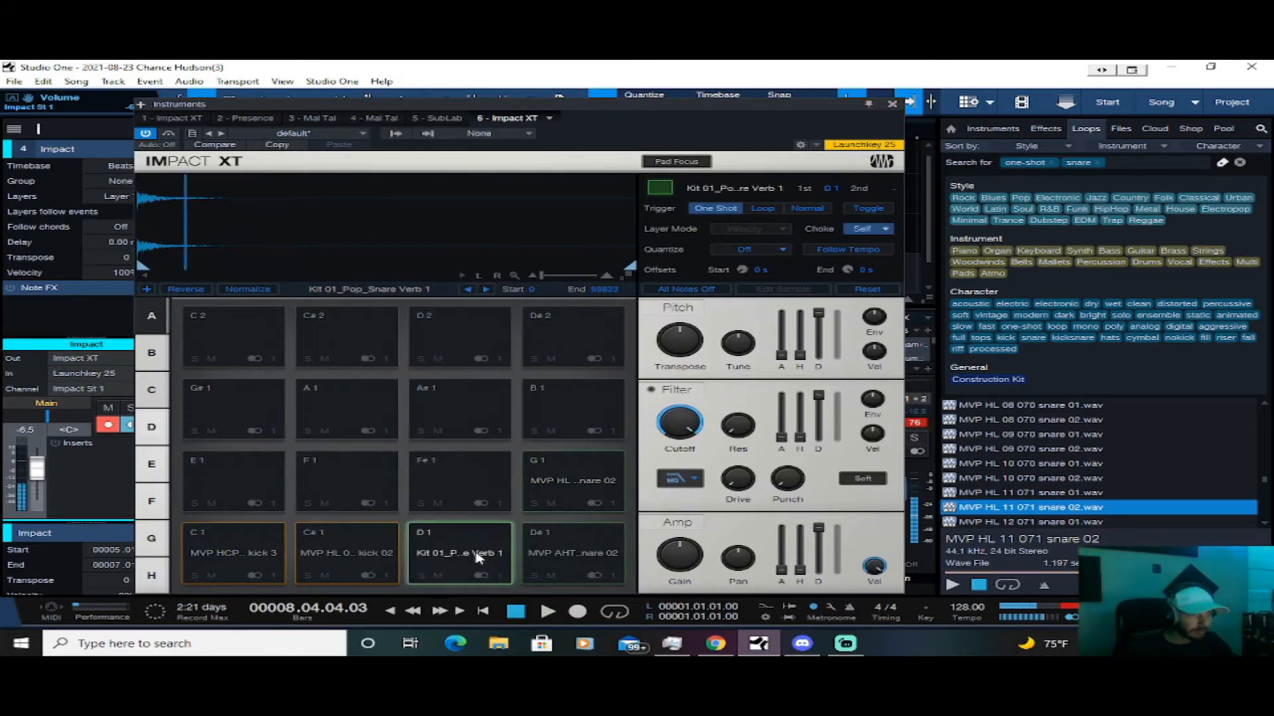
left_click(498, 575)
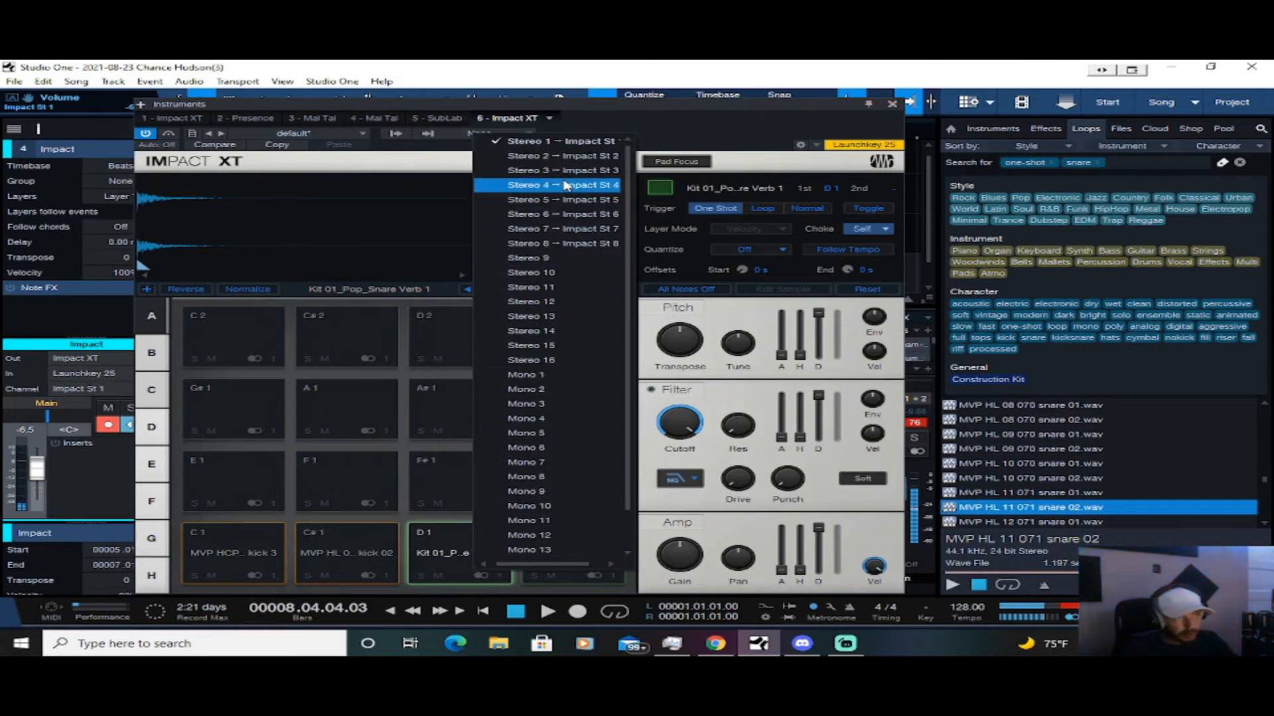
left_click(565, 157)
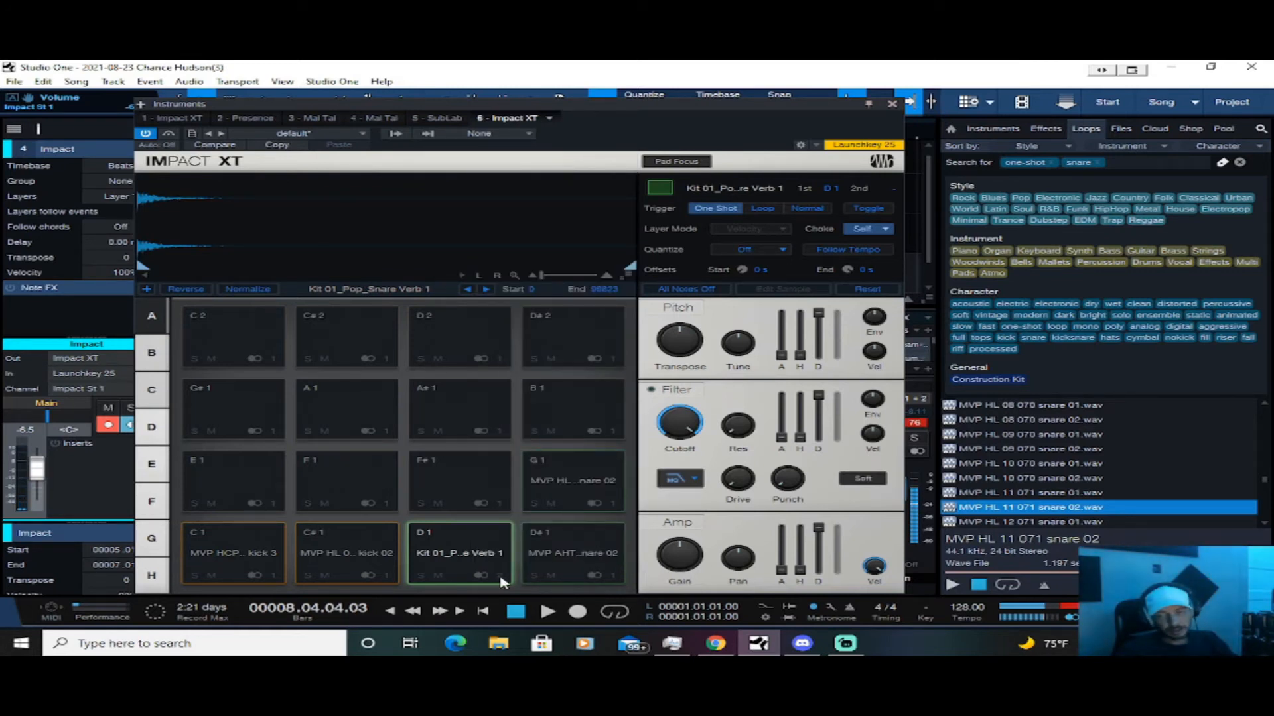
Close the Impact XT window, set the Impact St 2 channel volume to -3.3 dB, and play the arrangement from bar 5
left_click(892, 104)
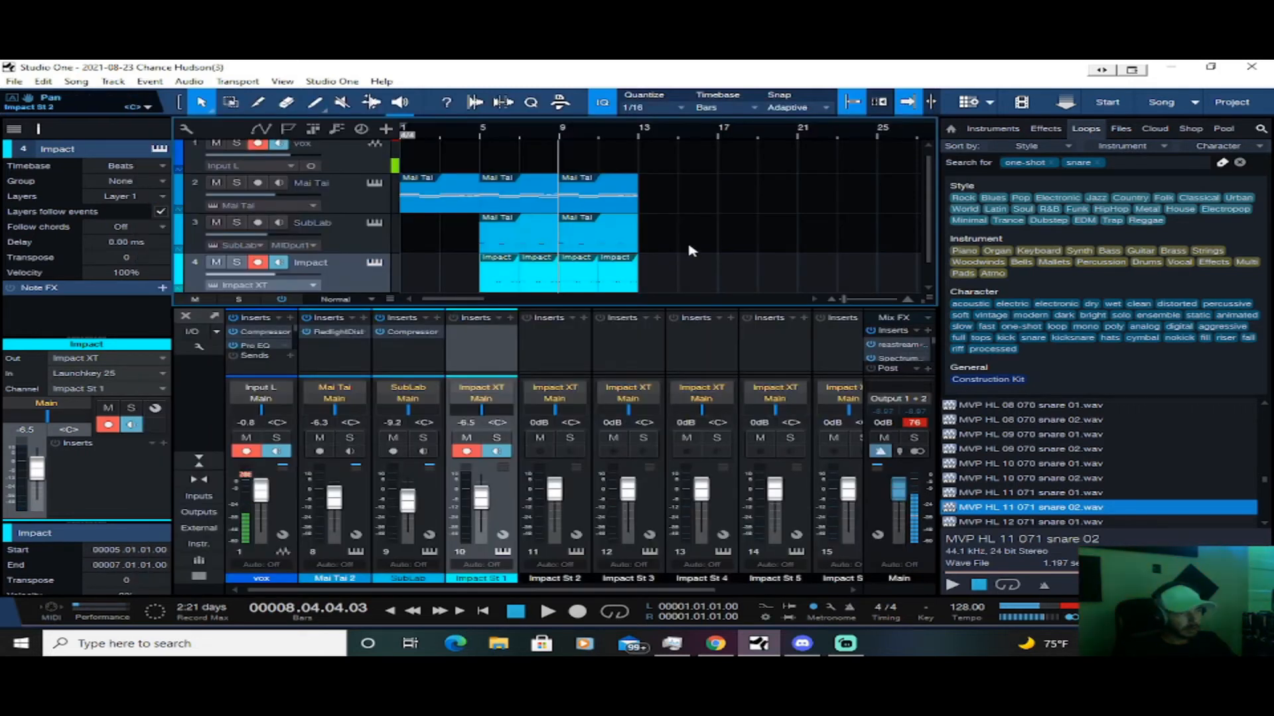
key("space")
key("space")
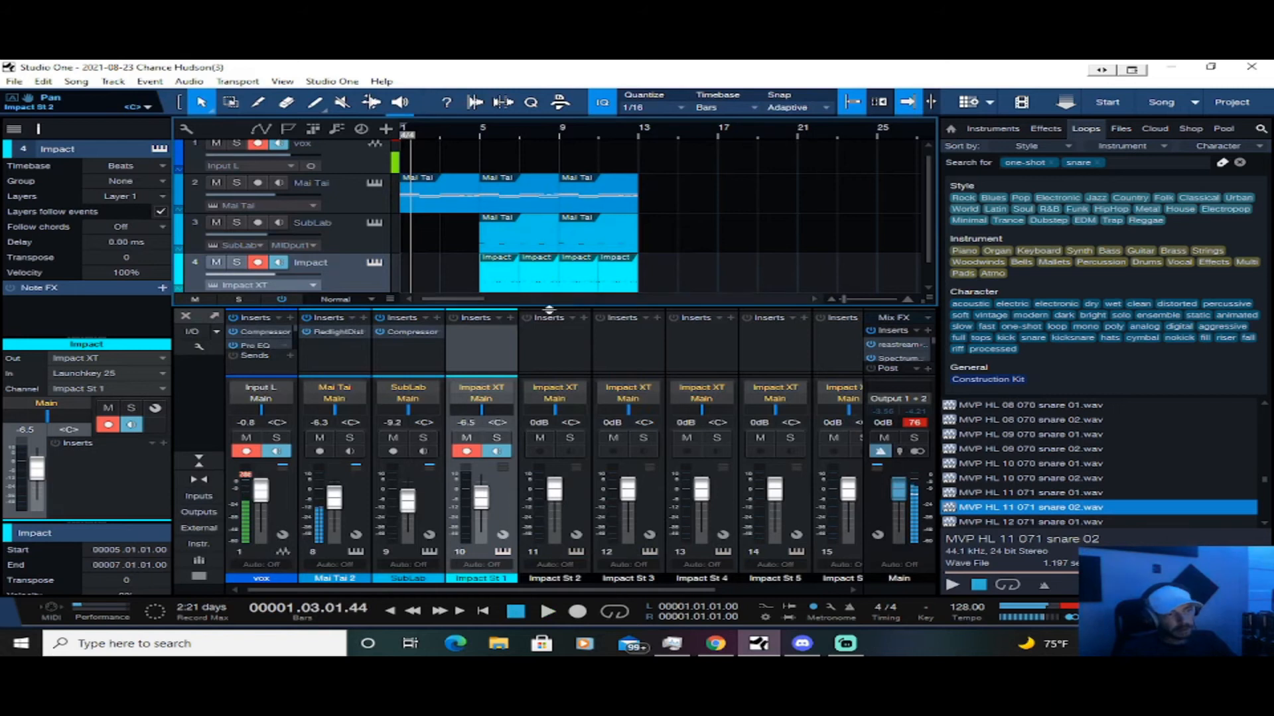
left_click_drag(555, 497, 556, 504)
left_click(473, 139)
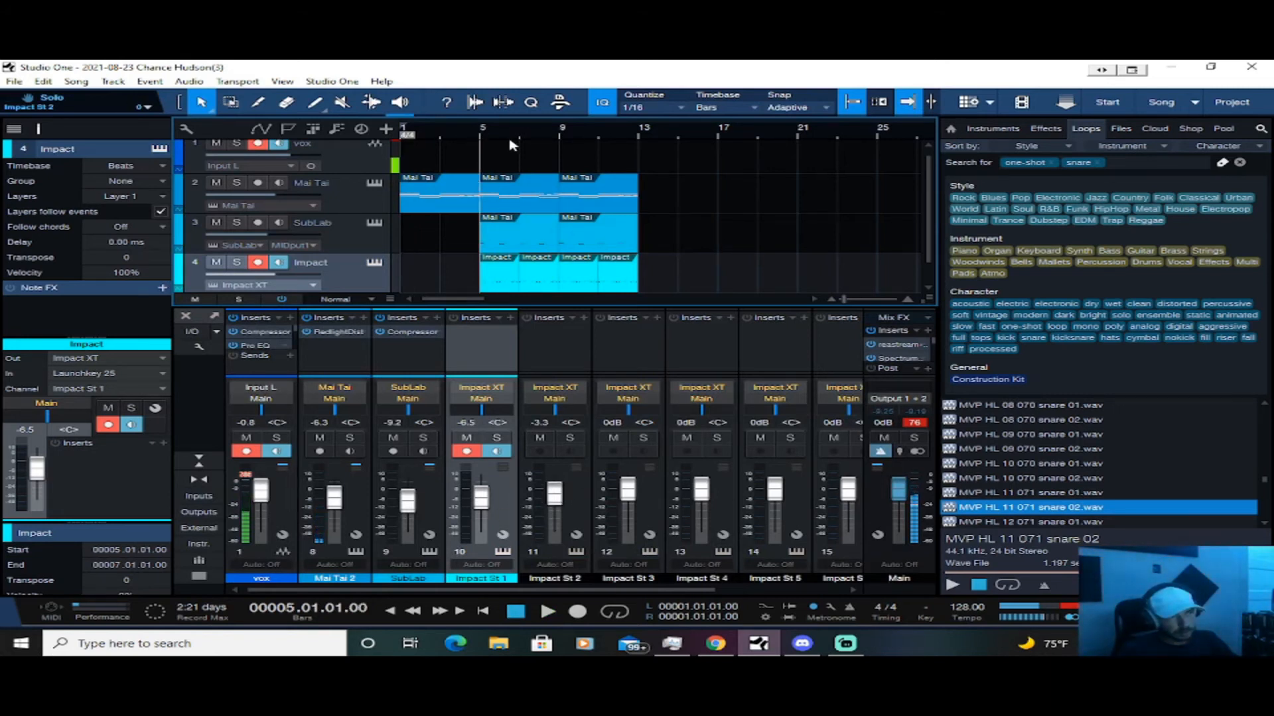
key("space")
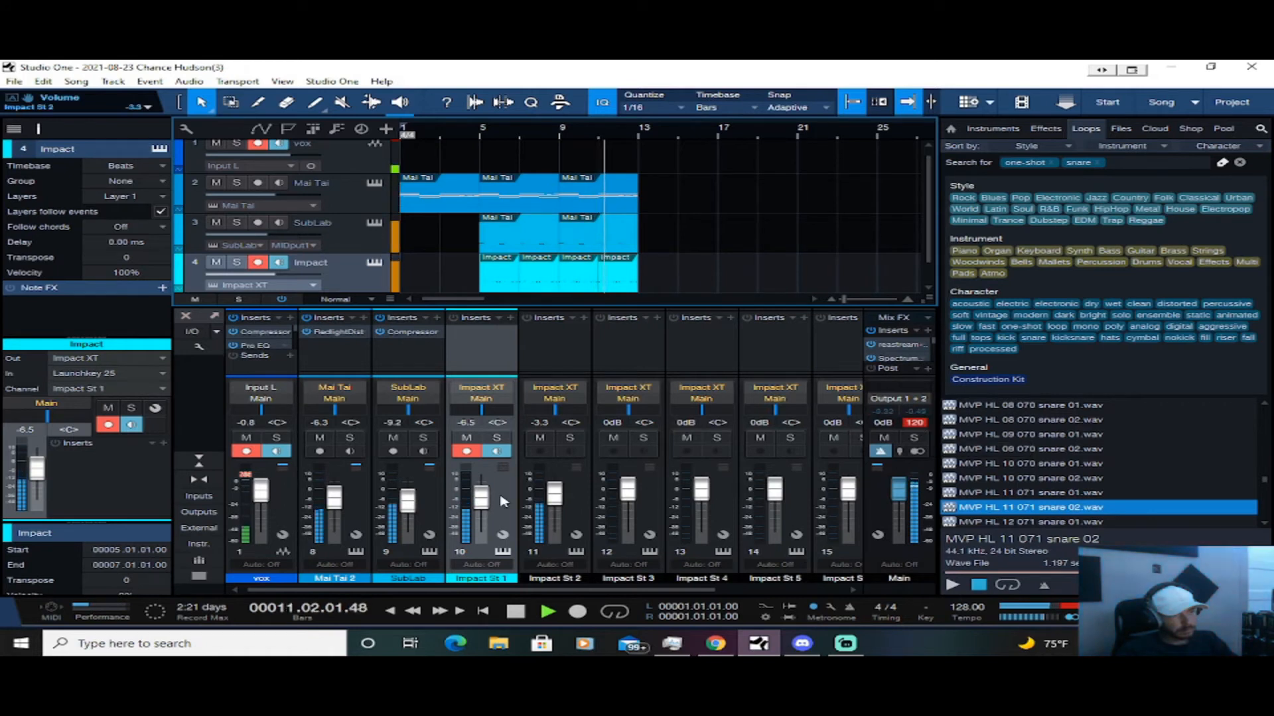
Lower the Impact St 1 volume to -7.1 dB, return to the song start, and clear the Main channel's clip indicator
left_click_drag(482, 499, 482, 504)
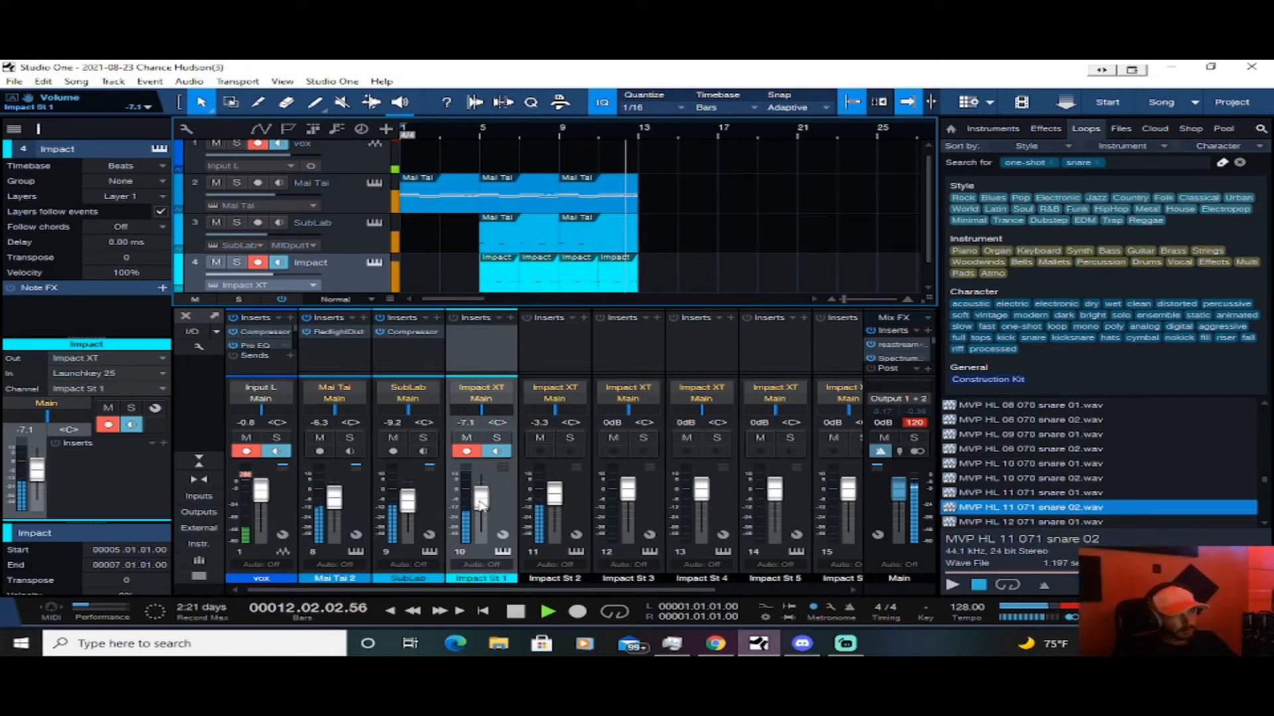
key("space")
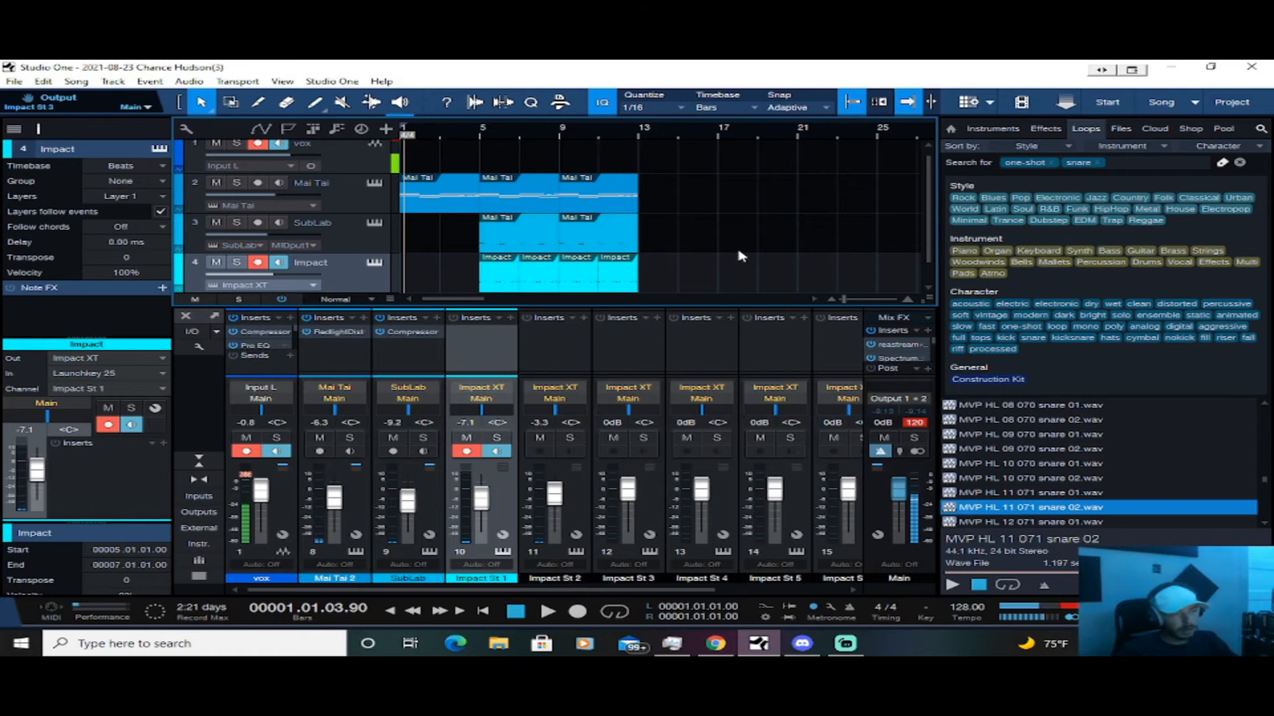
key("comma")
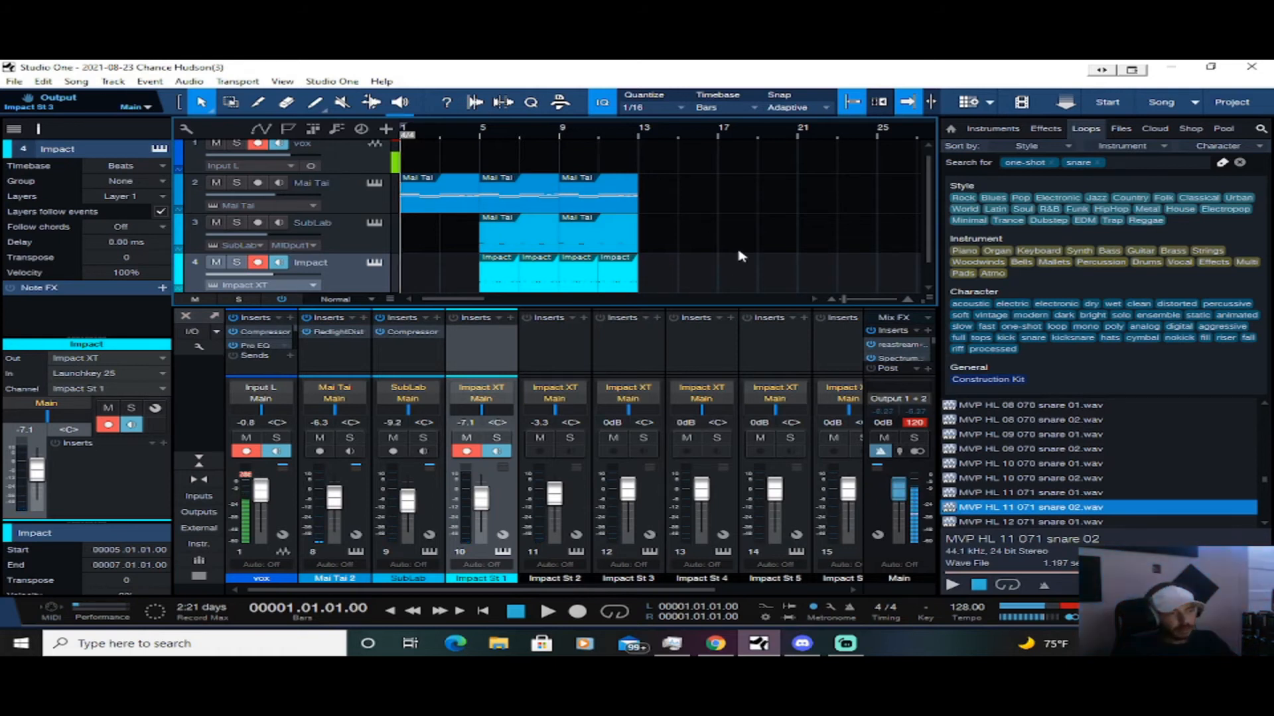
left_click(915, 423)
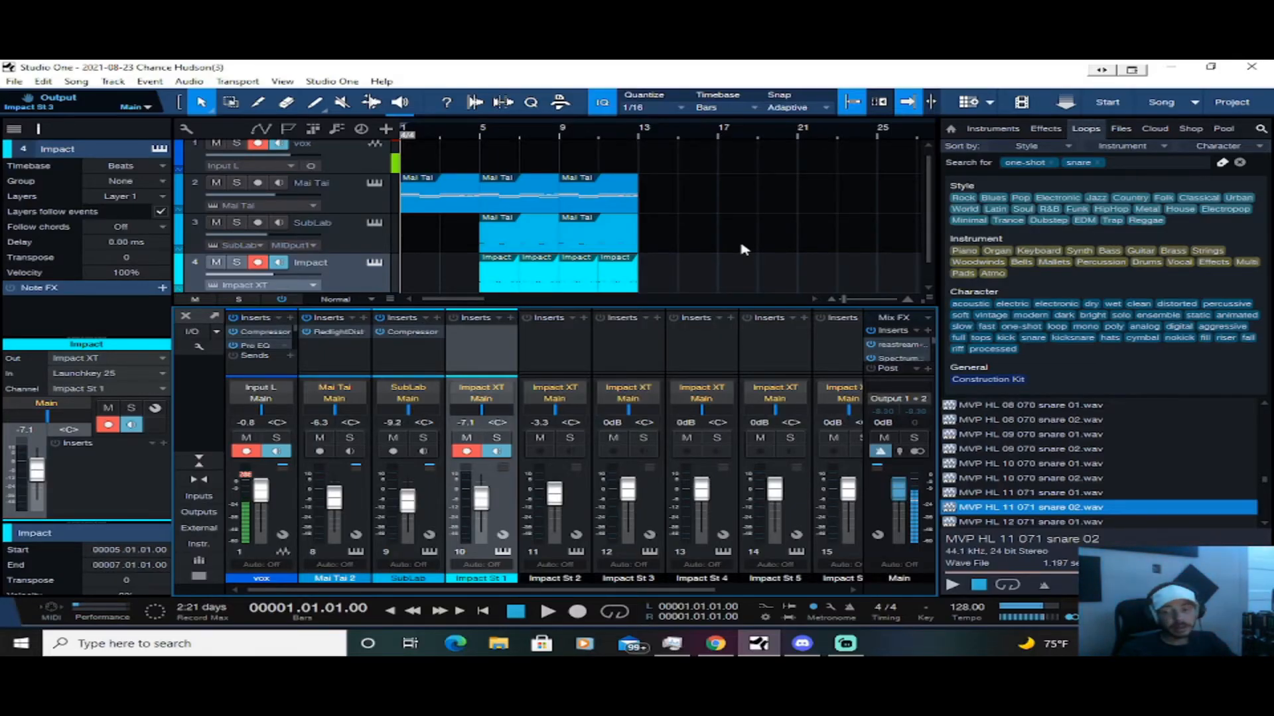
Disarm the Impact track for recording, detach the mixer console into its own window, and maximize it
scroll(743, 249, "down", 1)
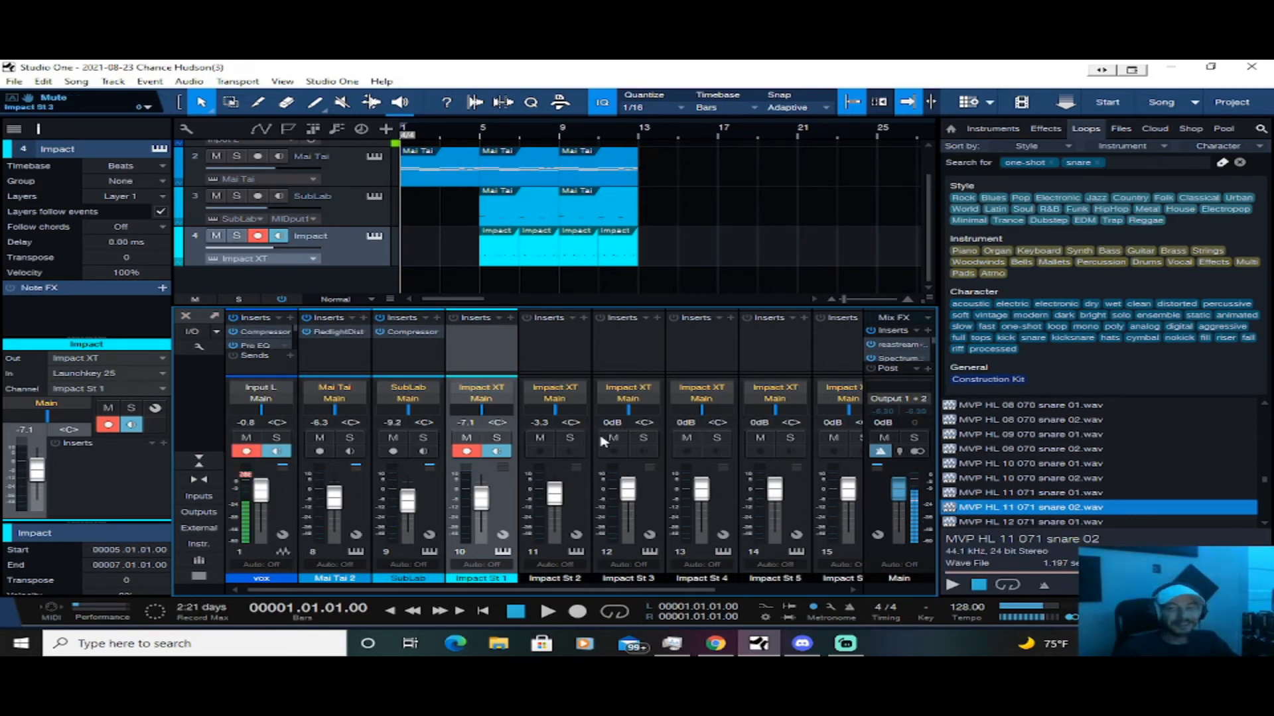
left_click(465, 452)
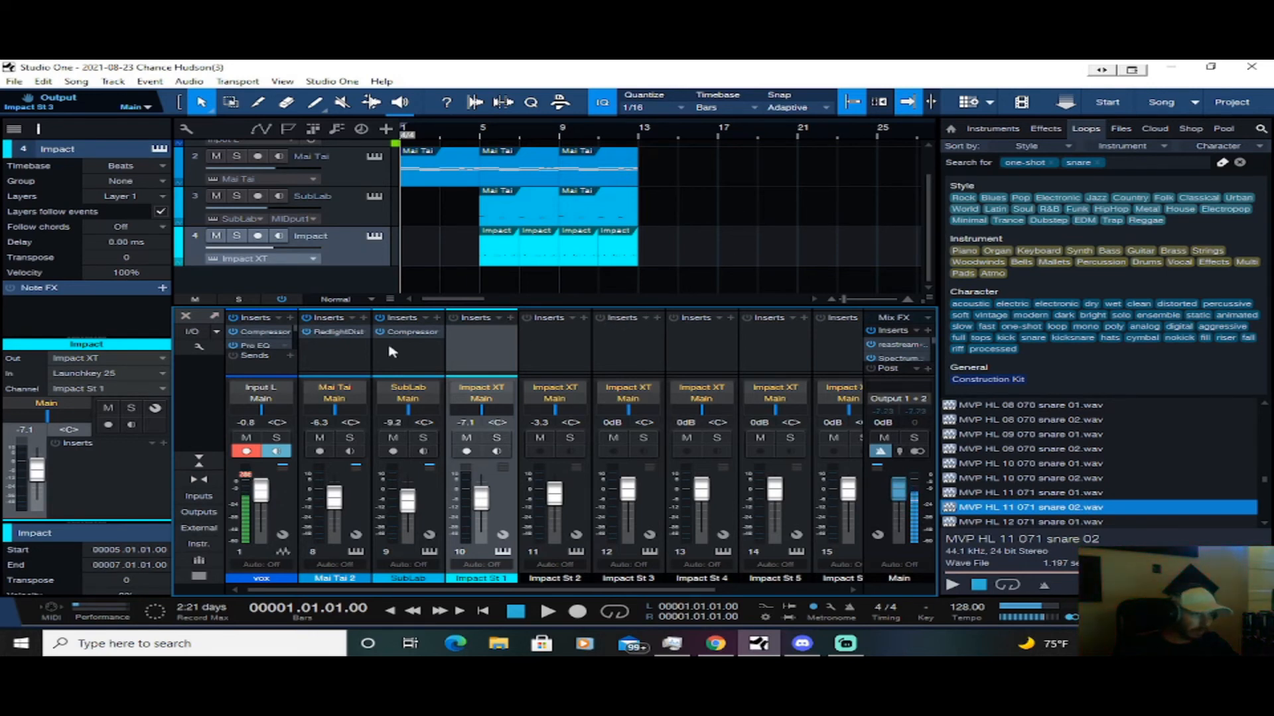
left_click(213, 315)
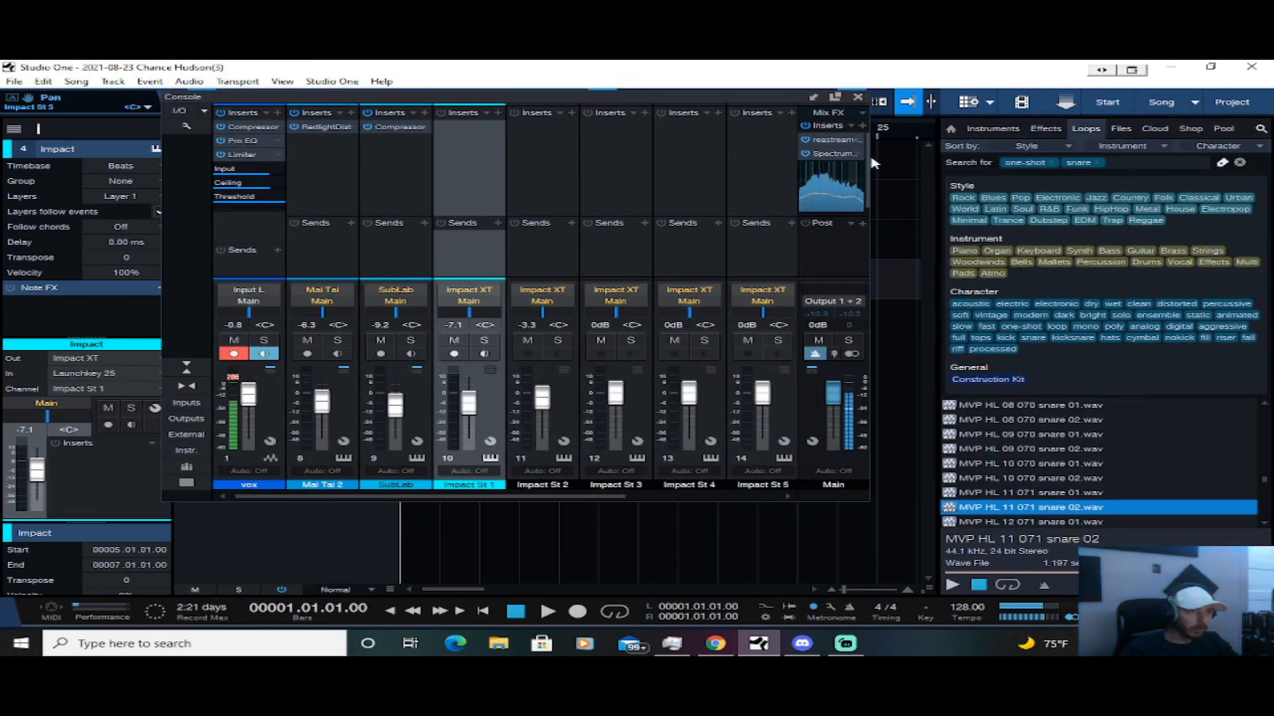
left_click(835, 97)
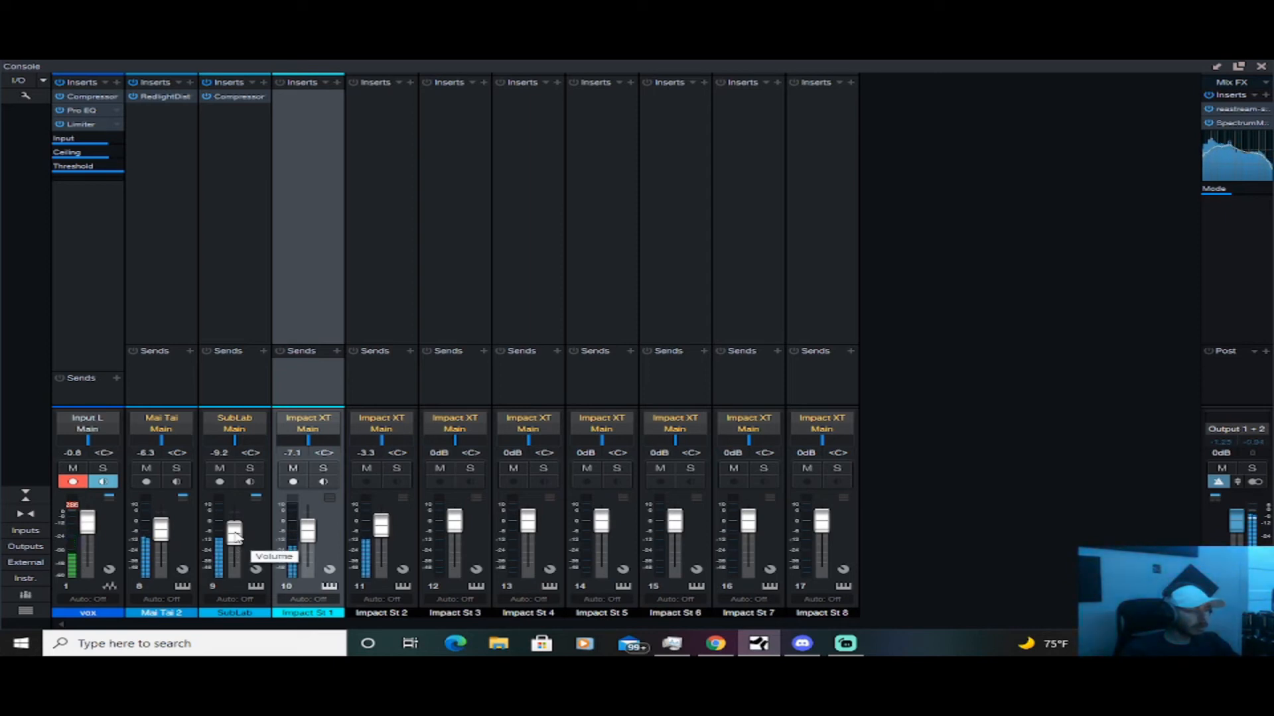
During playback set Impact St 1 to -6.7 dB and Impact St 2 to -5.4 dB, clearing the Main clip indicator
left_click_drag(309, 535, 308, 533)
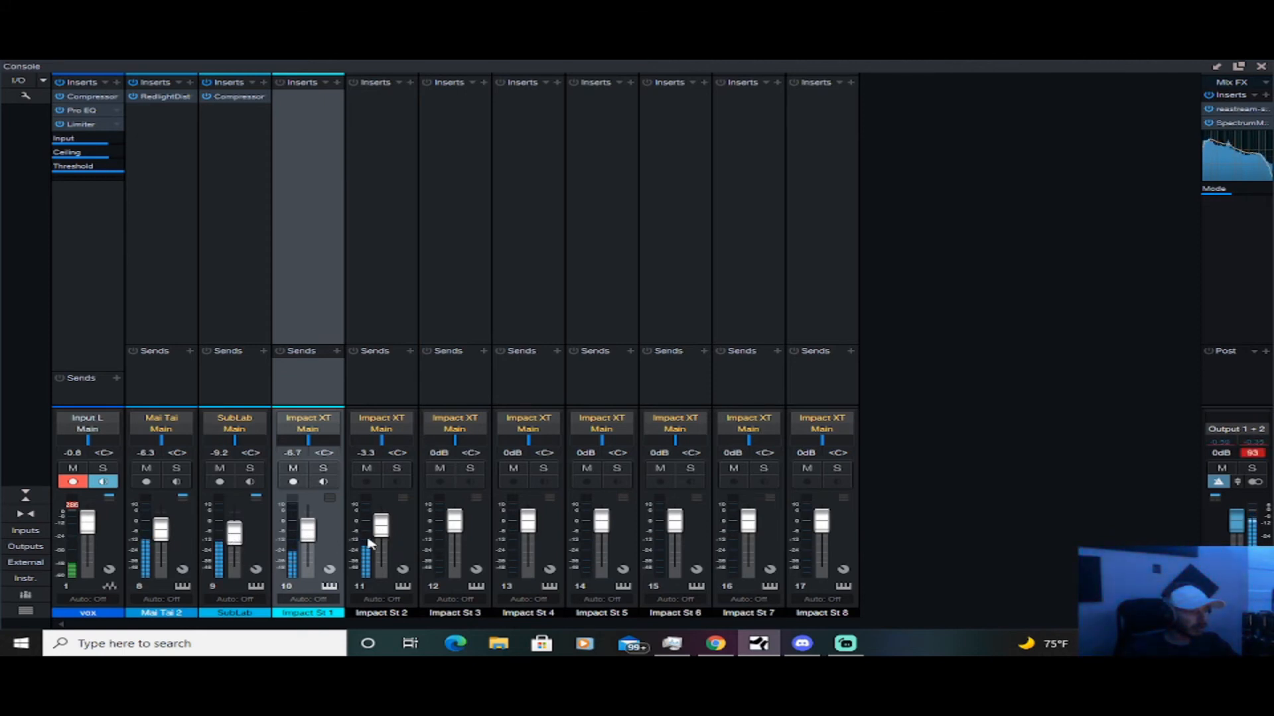
left_click_drag(384, 534, 383, 534)
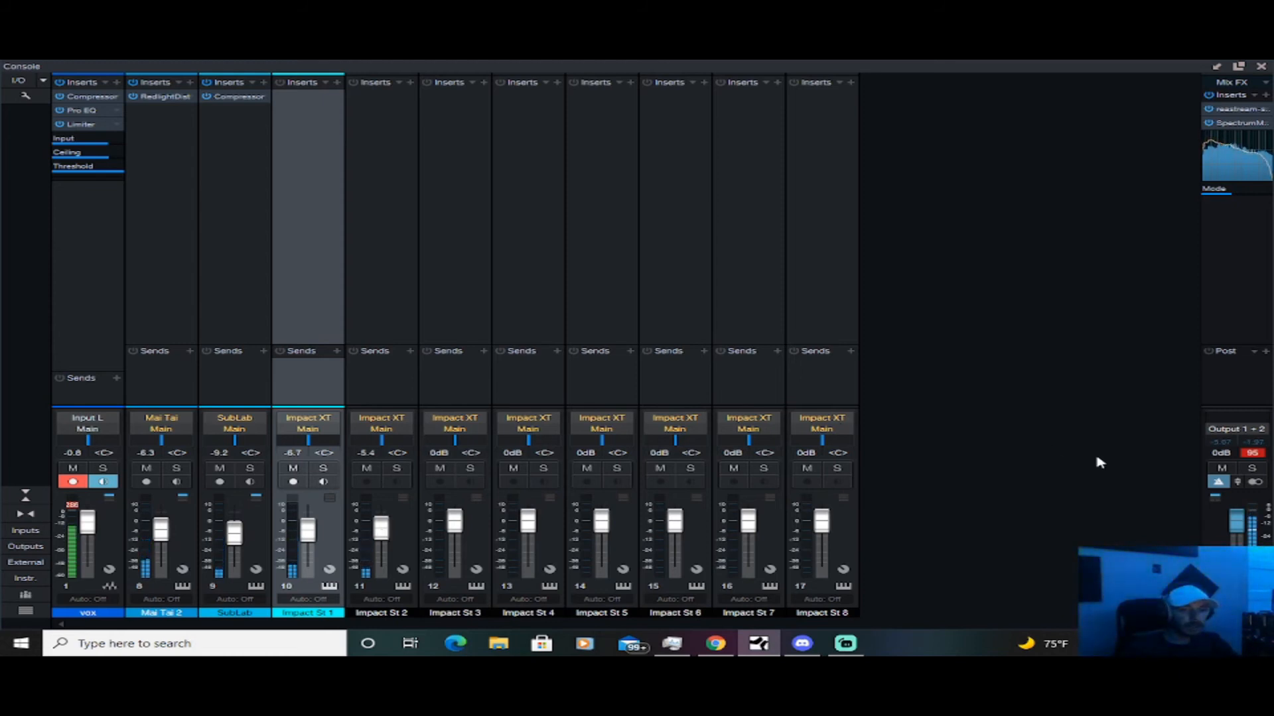
left_click(1251, 453)
left_click(1251, 453)
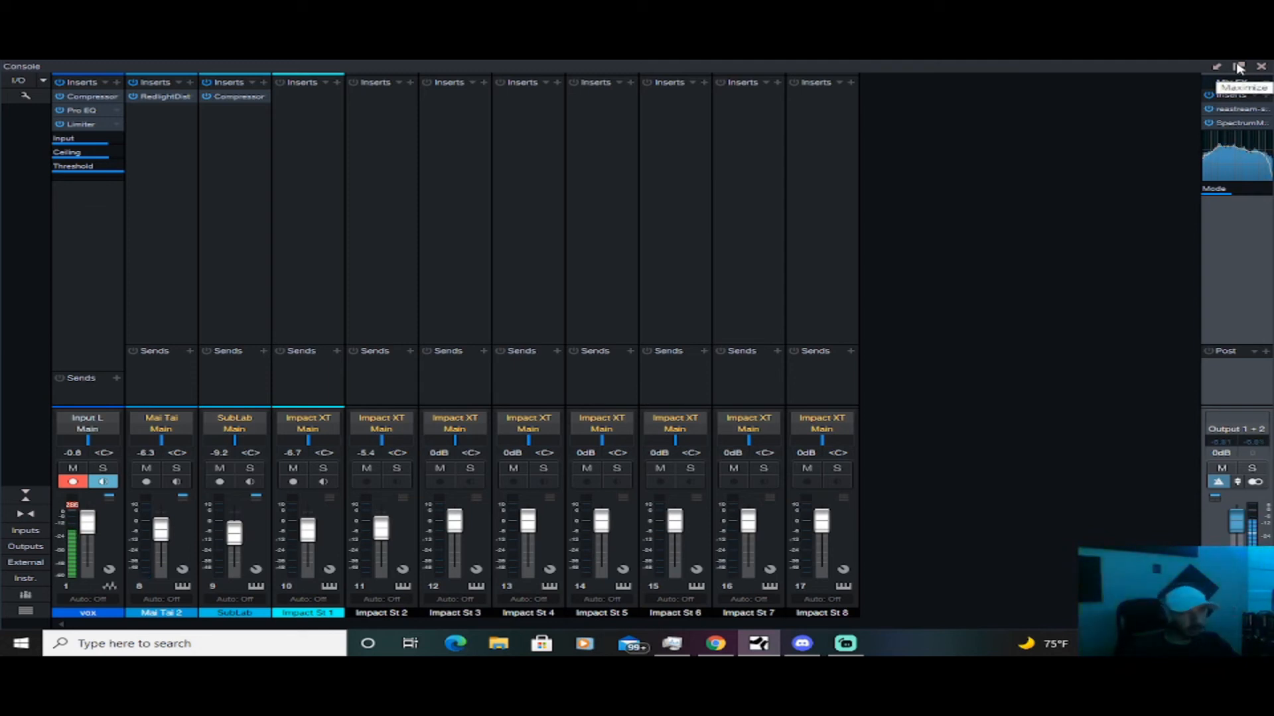
Restore the maximized console window, move it beside the browser, and enlarge it to show nearly all channels
left_click_drag(1153, 68, 718, 151)
left_click_drag(655, 123, 591, 77)
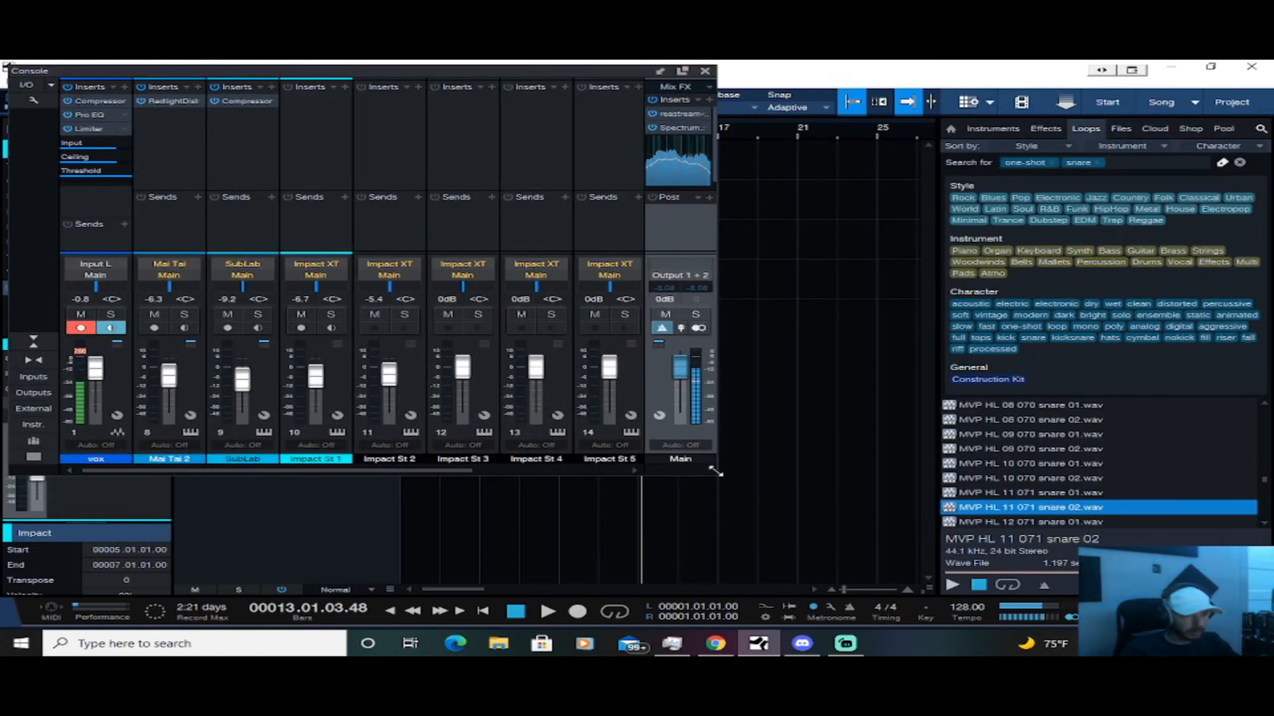
left_click_drag(713, 473, 902, 588)
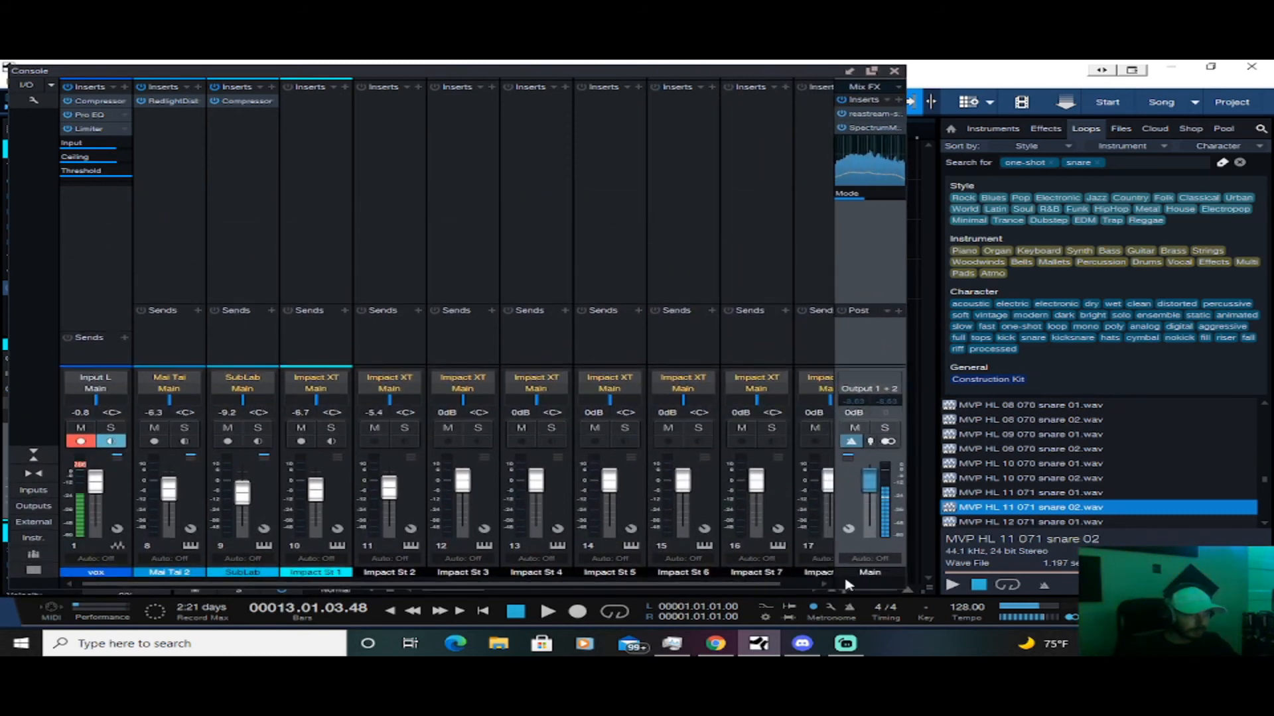
Play the song from the start and disarm recording on the Impact St 1 channel
key("space")
key("space")
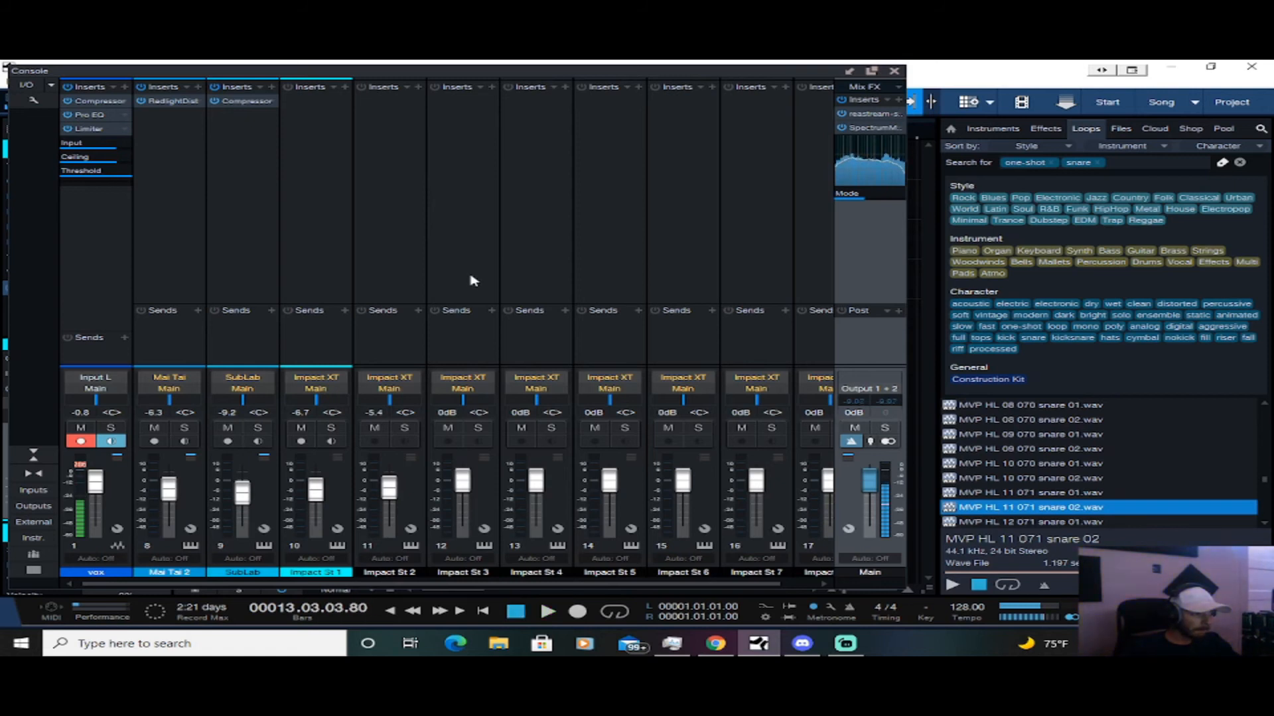
left_click(472, 281)
key("space")
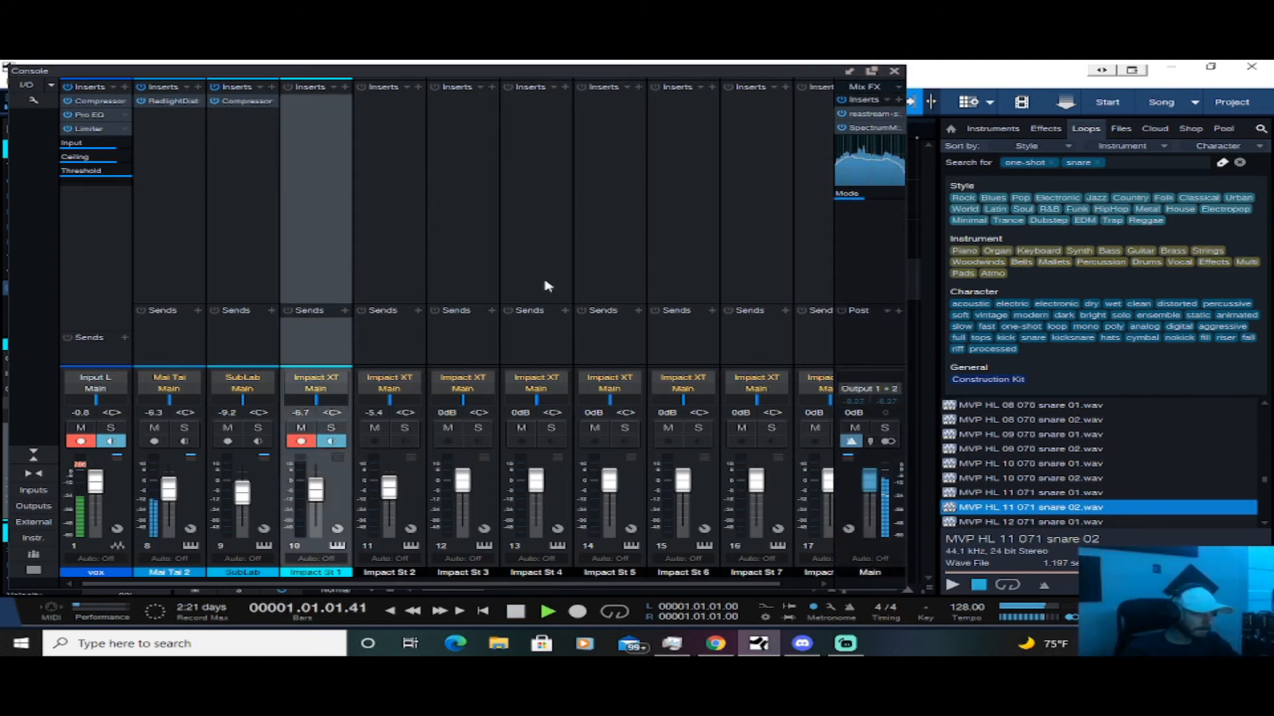
left_click(301, 442)
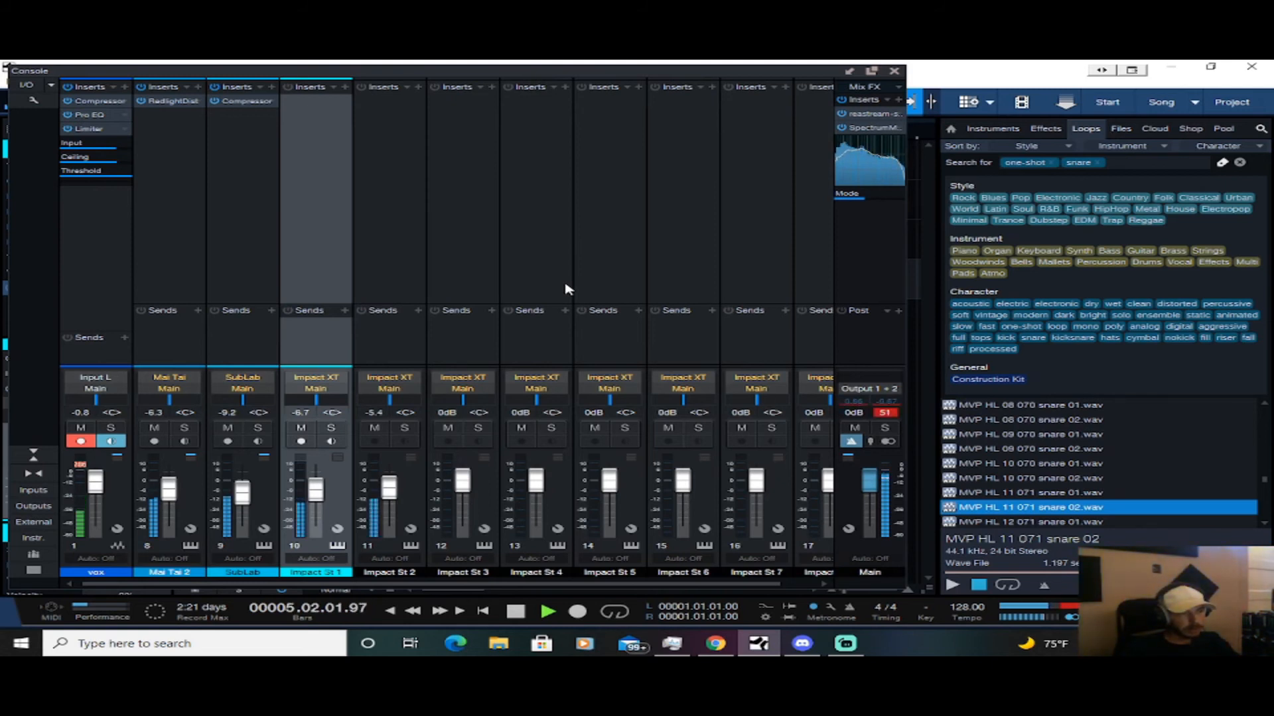
Set Impact St 1 to -6.3 dB and Impact St 2 to -2.5 dB, clearing the Main channel's clip indicator
left_click_drag(398, 492, 319, 494)
left_click(885, 413)
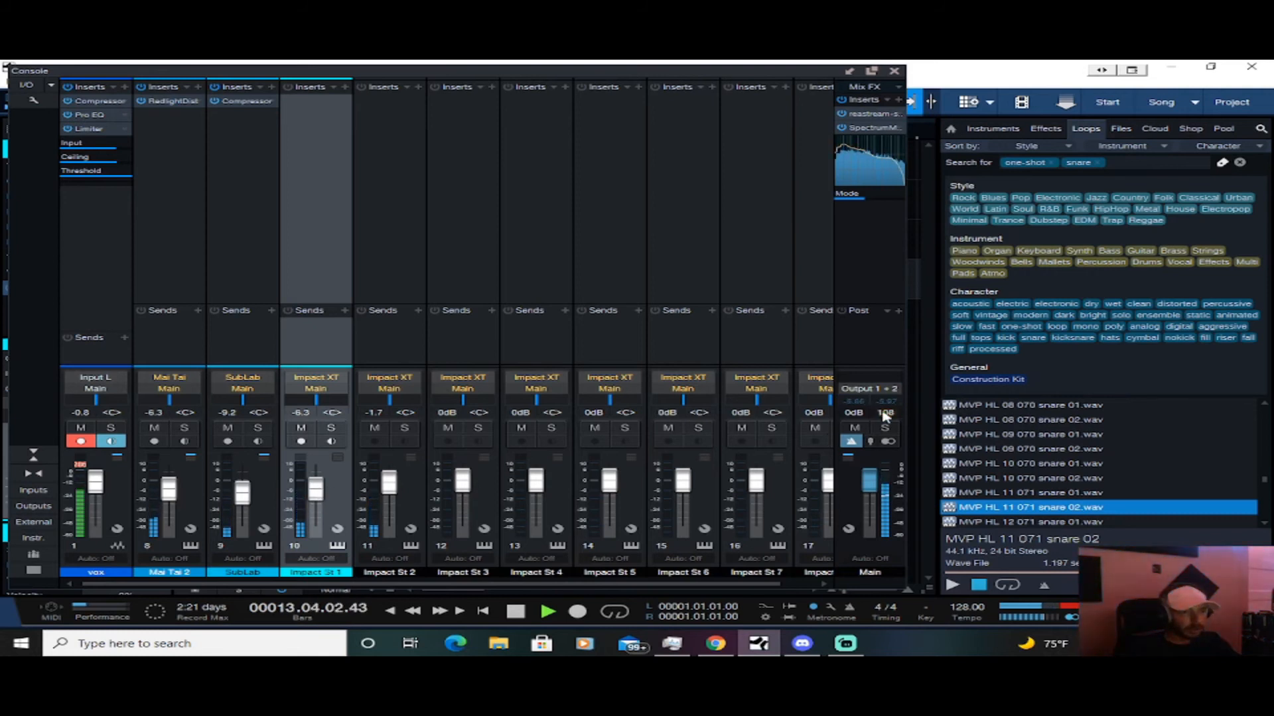
key("space")
left_click_drag(388, 482, 388, 484)
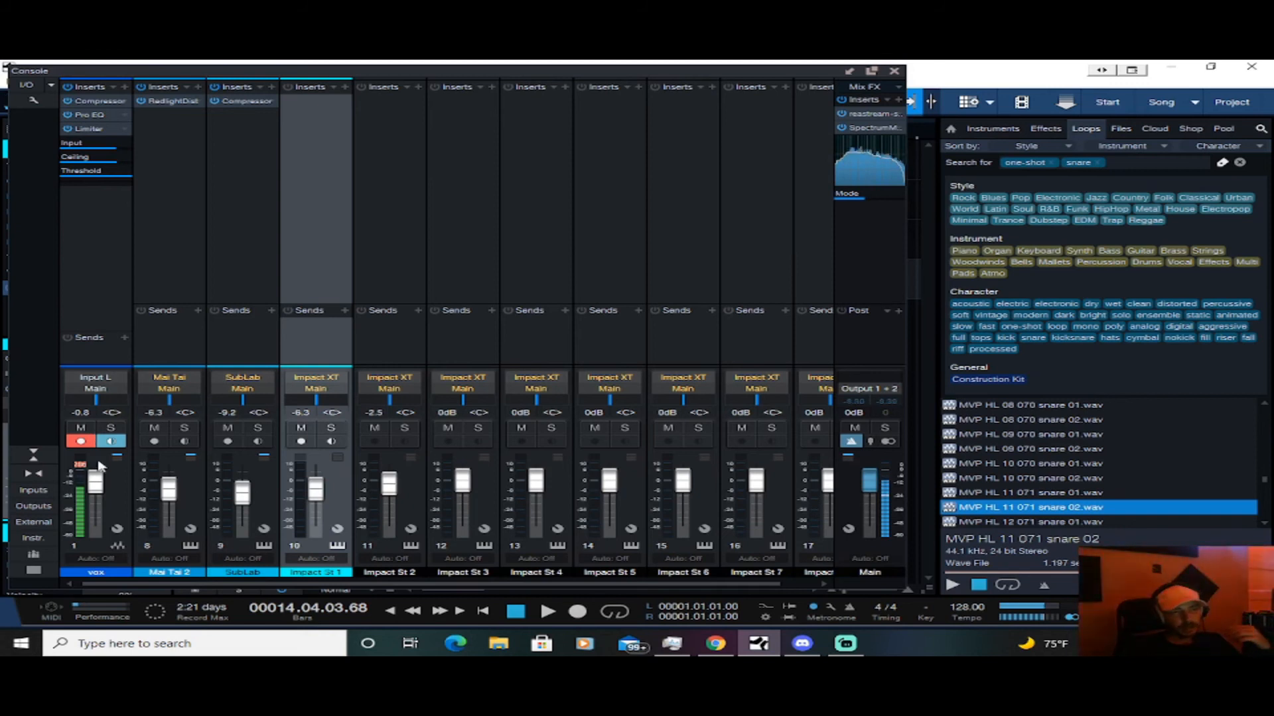
Disarm the vox channel to turn off its recording and input monitoring
mouse_move(865, 177)
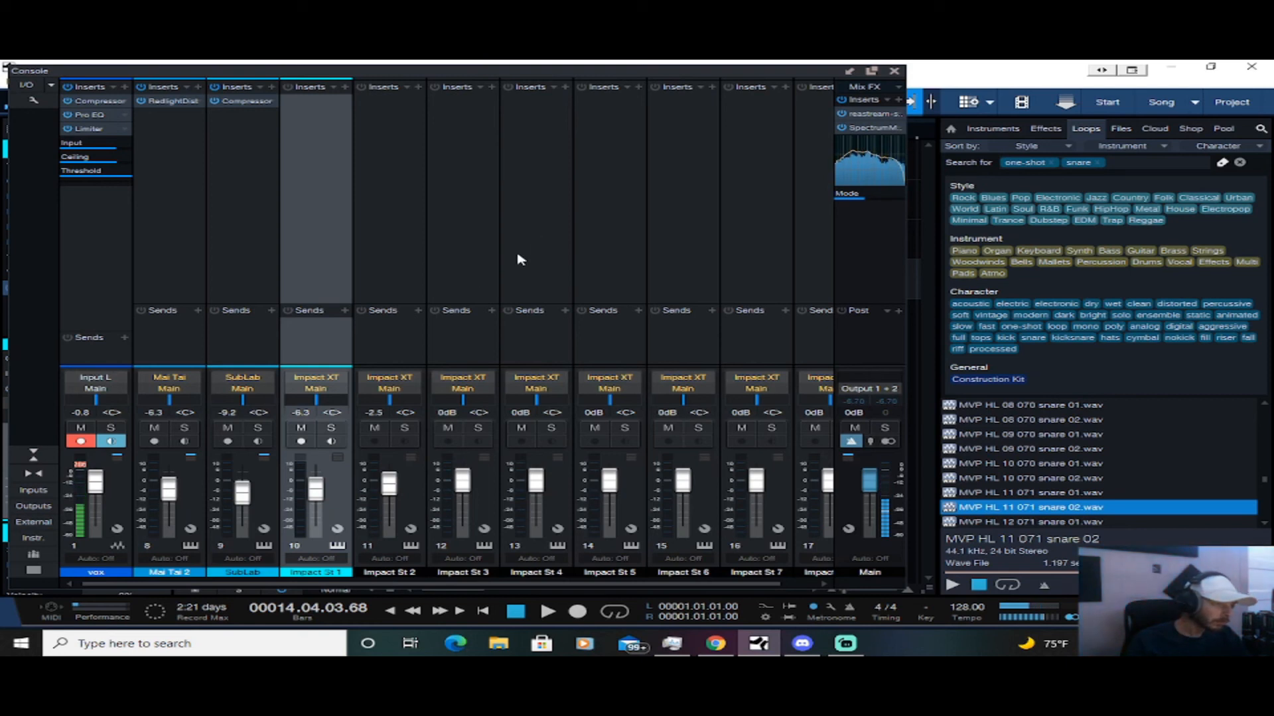
left_click(89, 440)
left_click(87, 441)
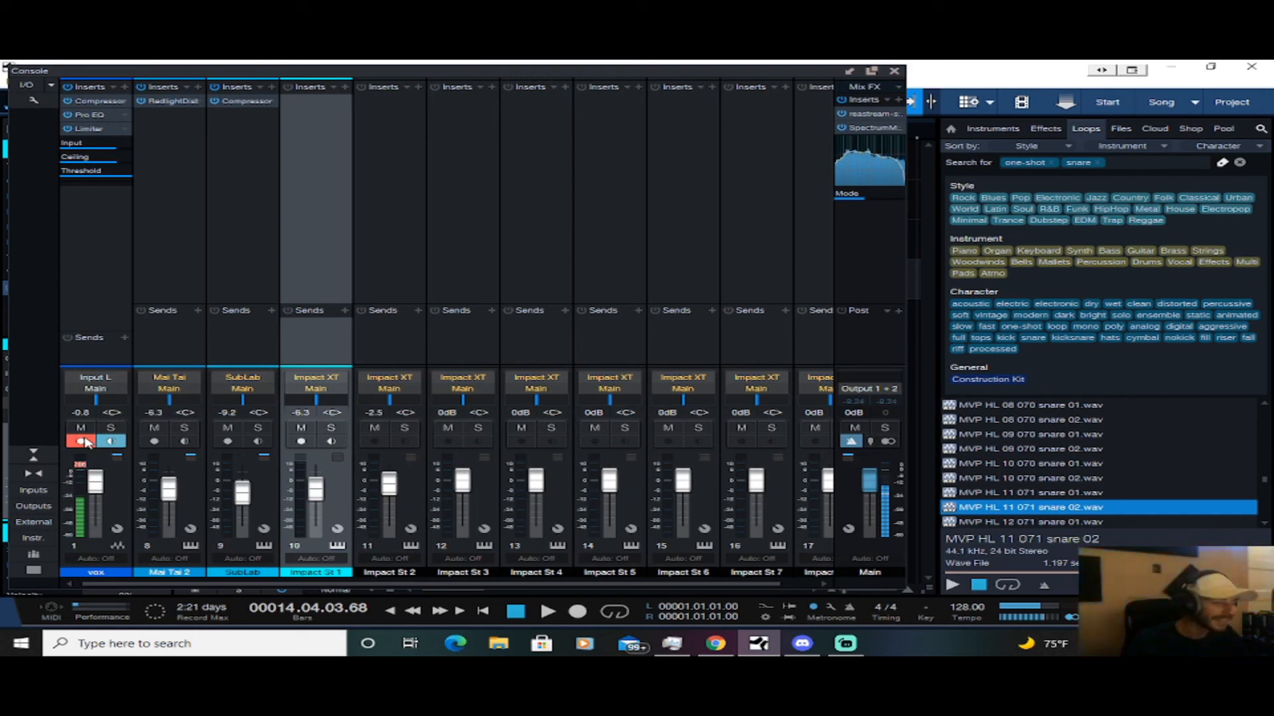
left_click(87, 441)
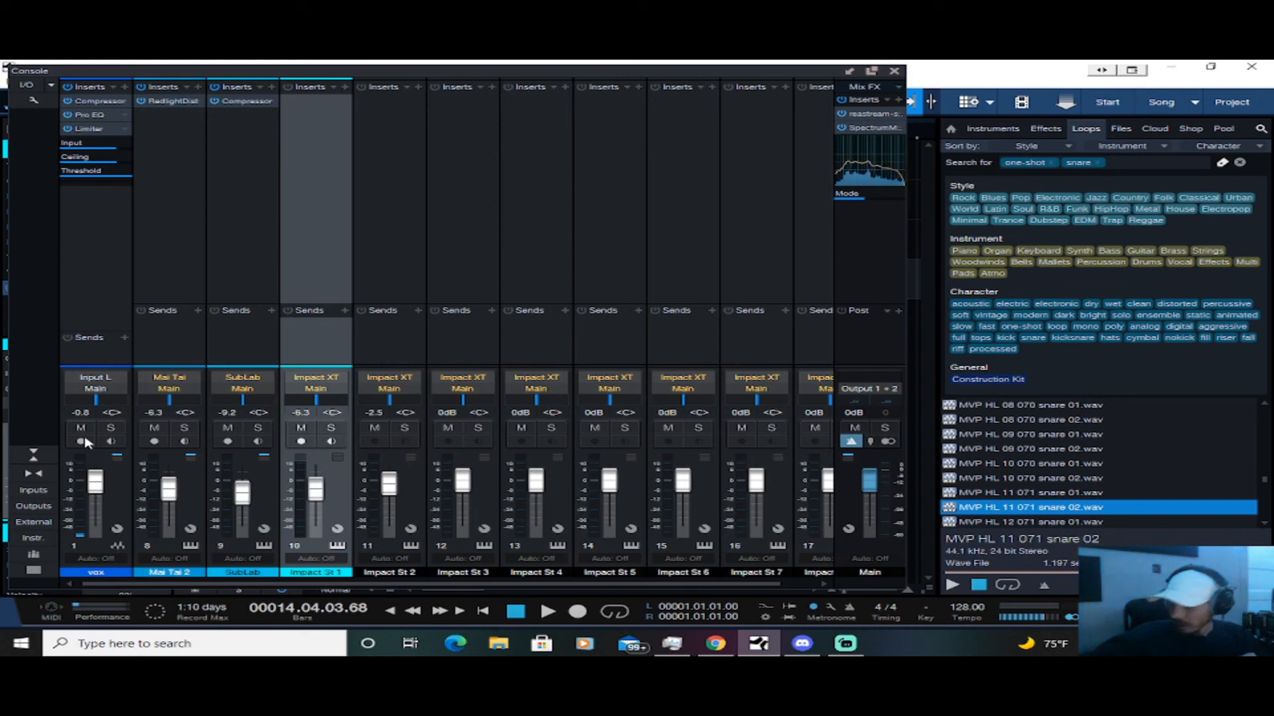
Play the song from the start and raise the SubLab channel volume to -6.7 dB
key("space")
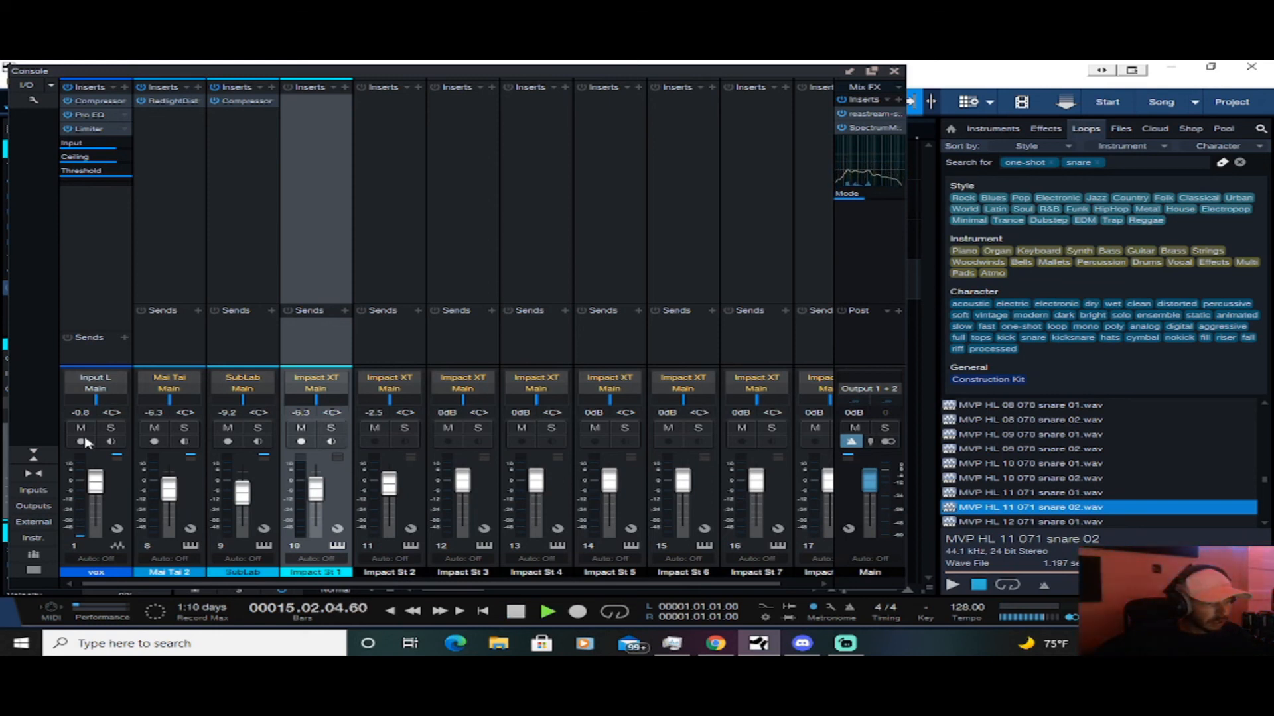
key("comma")
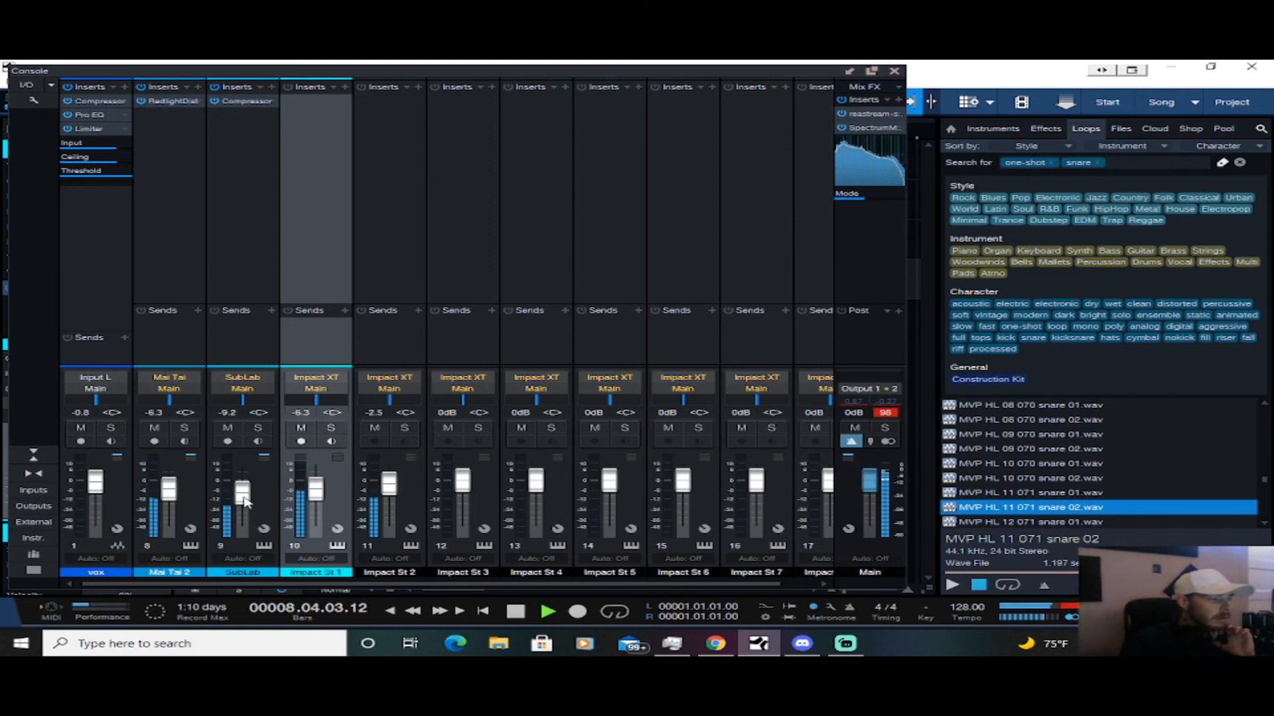
left_click_drag(244, 498, 243, 500)
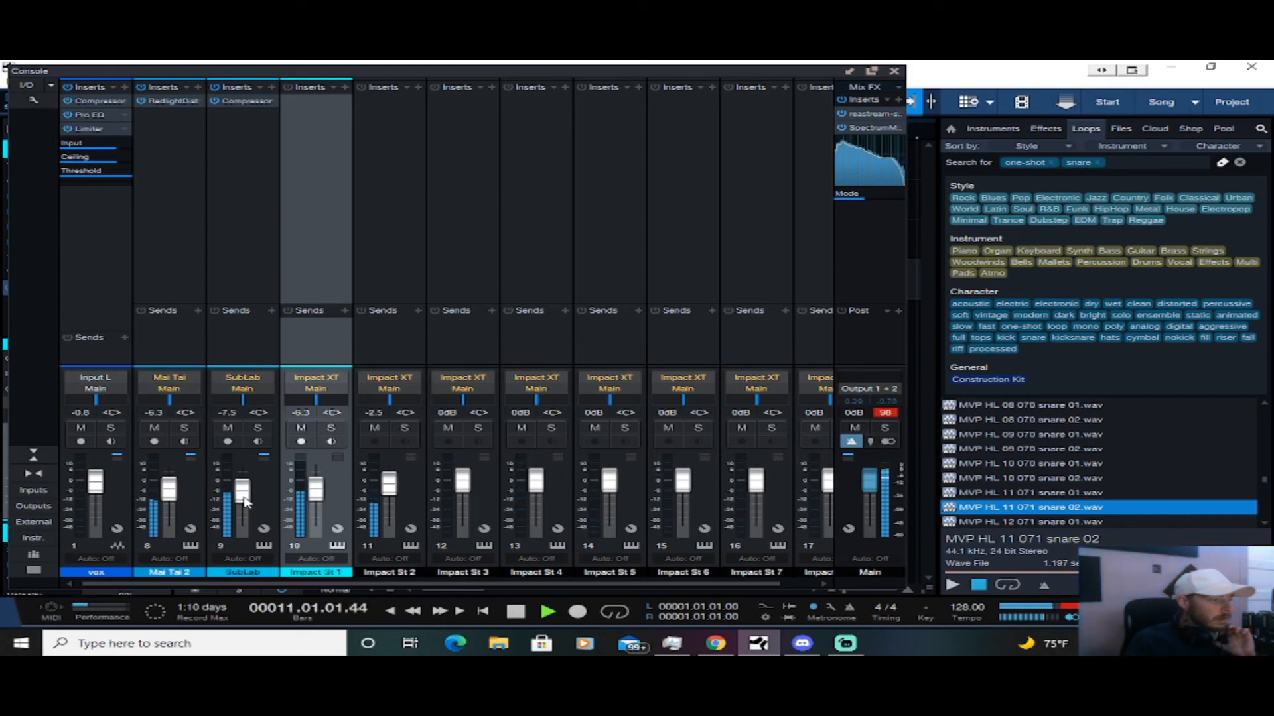
left_click_drag(243, 502, 244, 501)
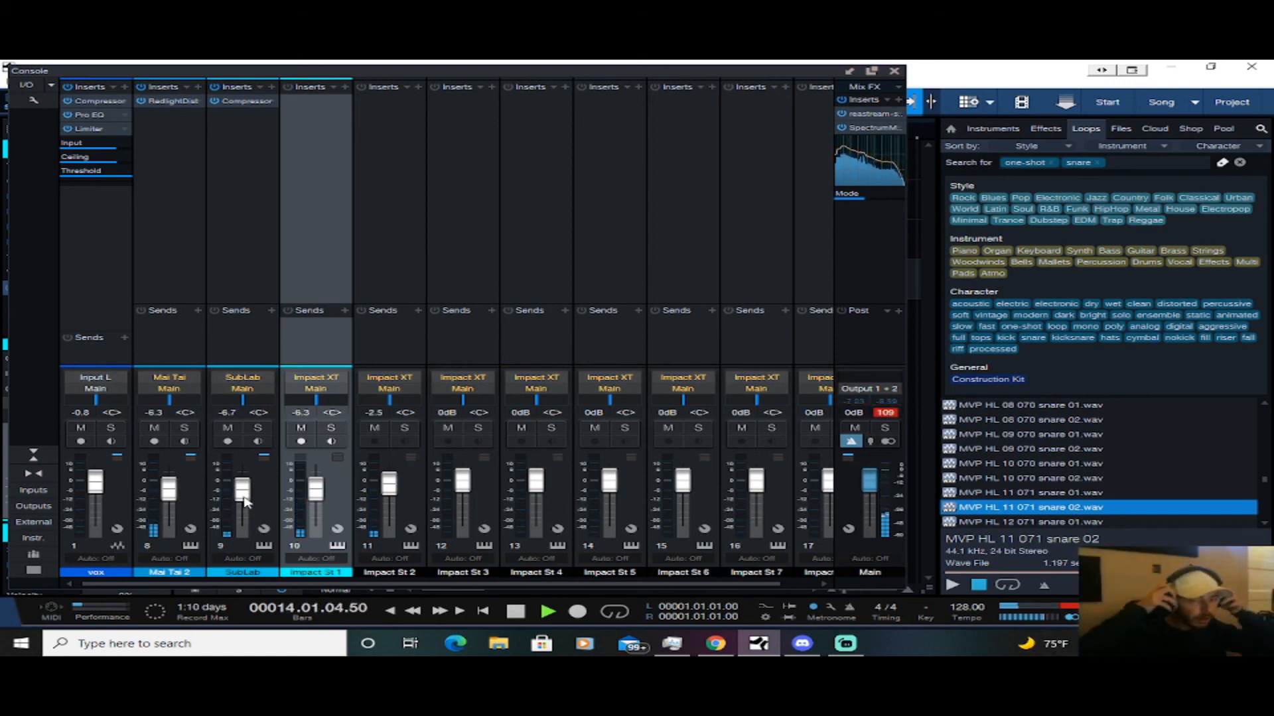
key("space")
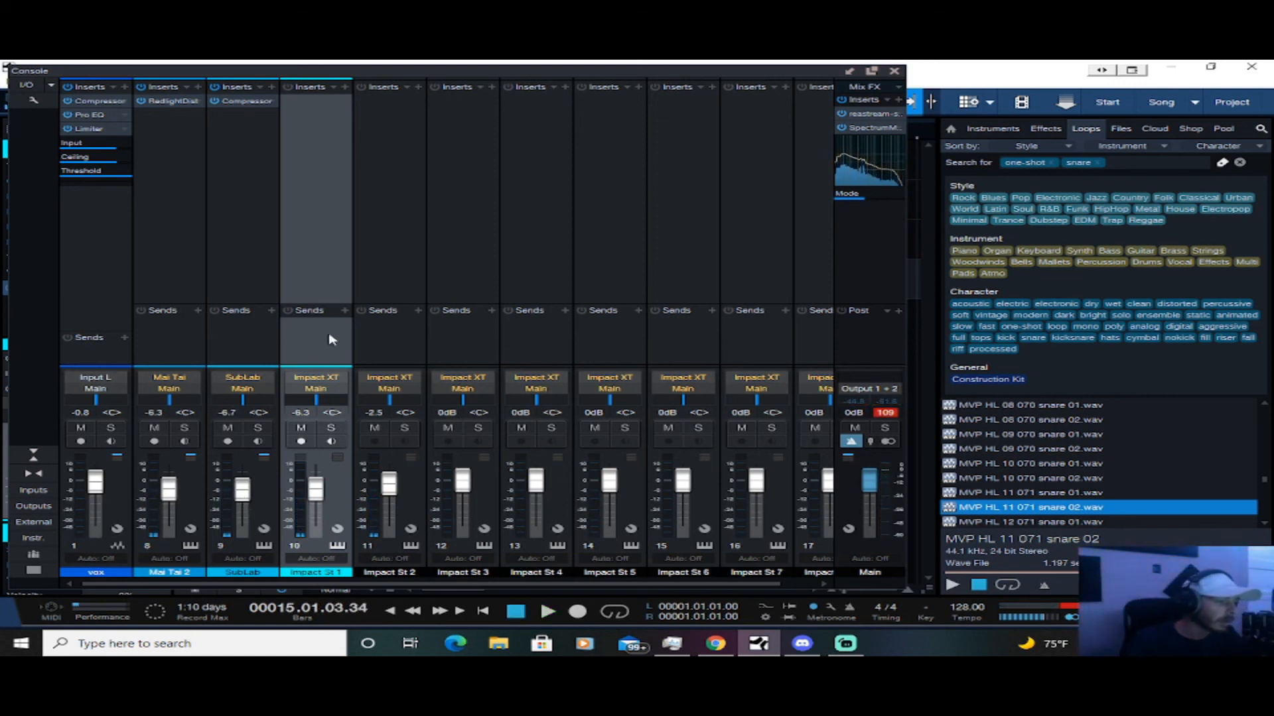
Select the Impact St 2 channel, re-arm the vox channel for recording, and stop playback at the song start
left_click(449, 238)
left_click(385, 243)
key("space")
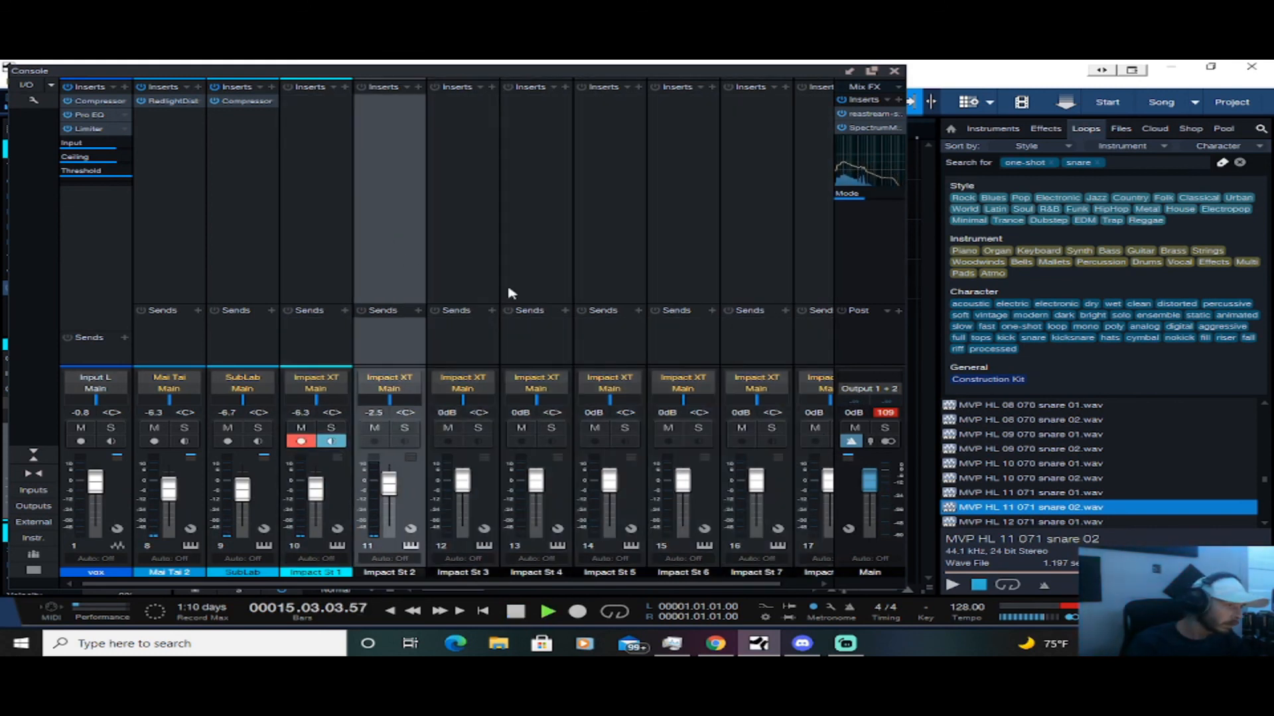
left_click(80, 442)
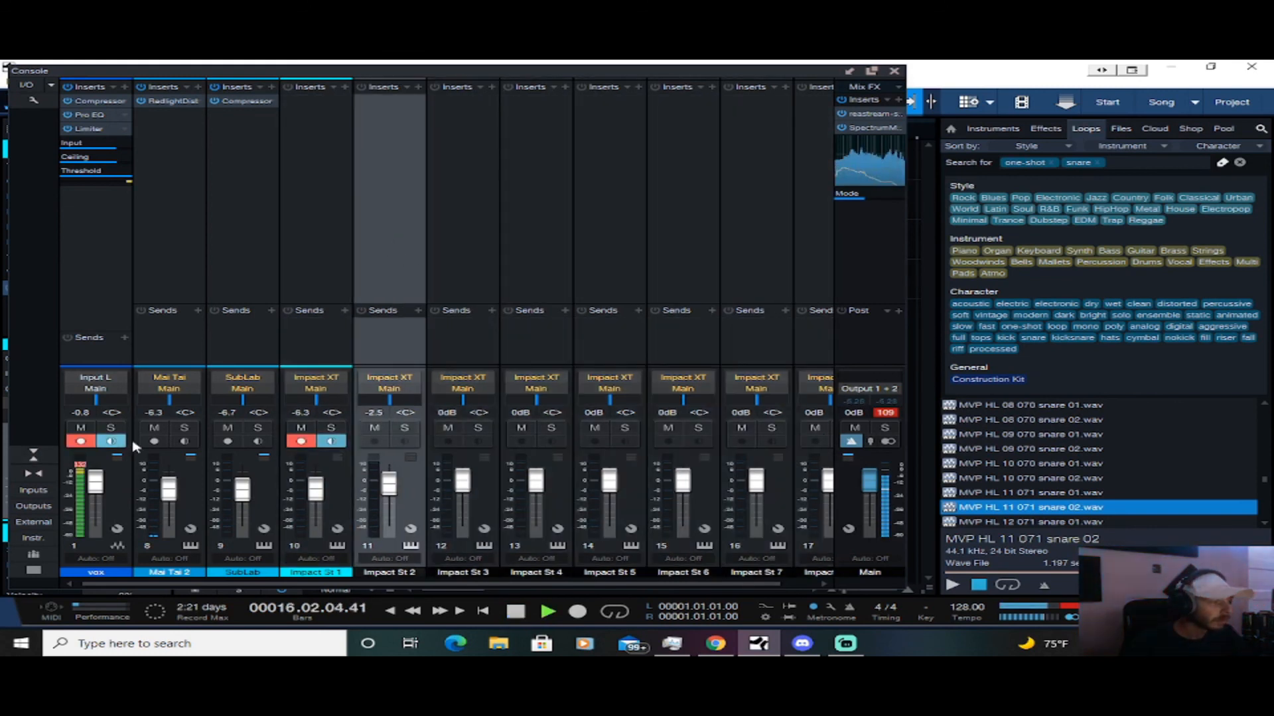
left_click(80, 441)
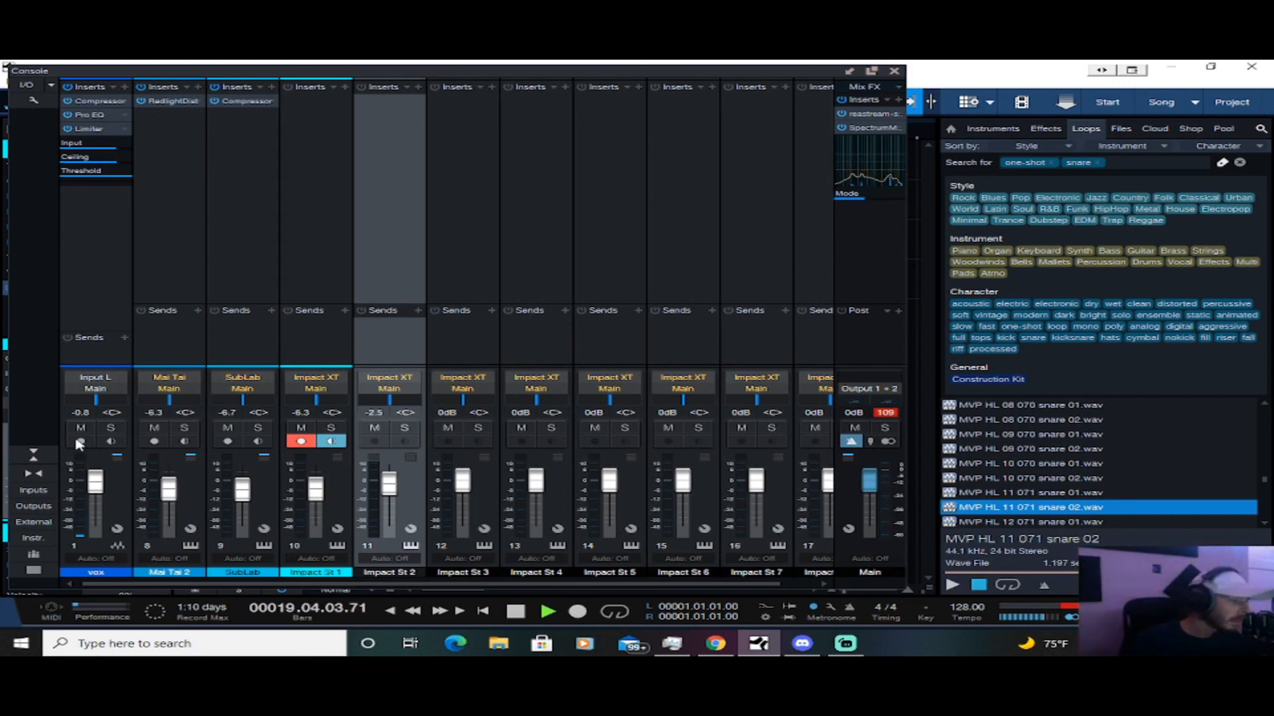
left_click(80, 442)
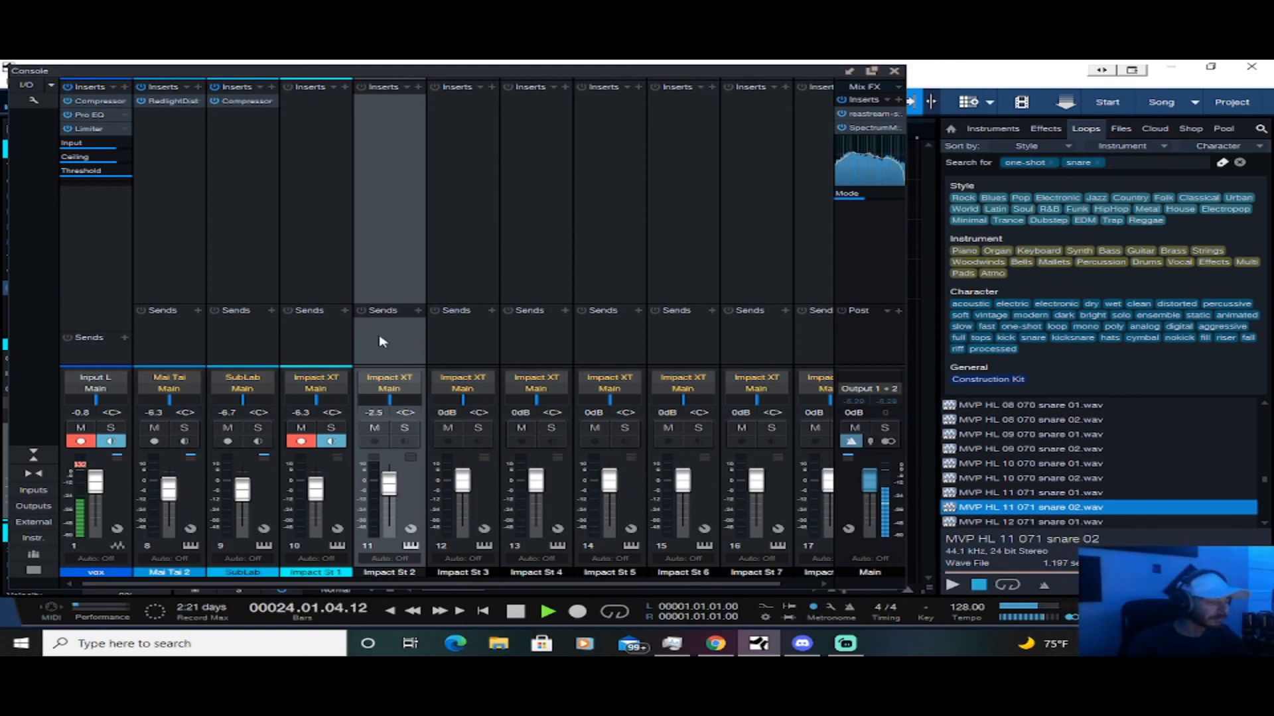
key("comma")
key("space")
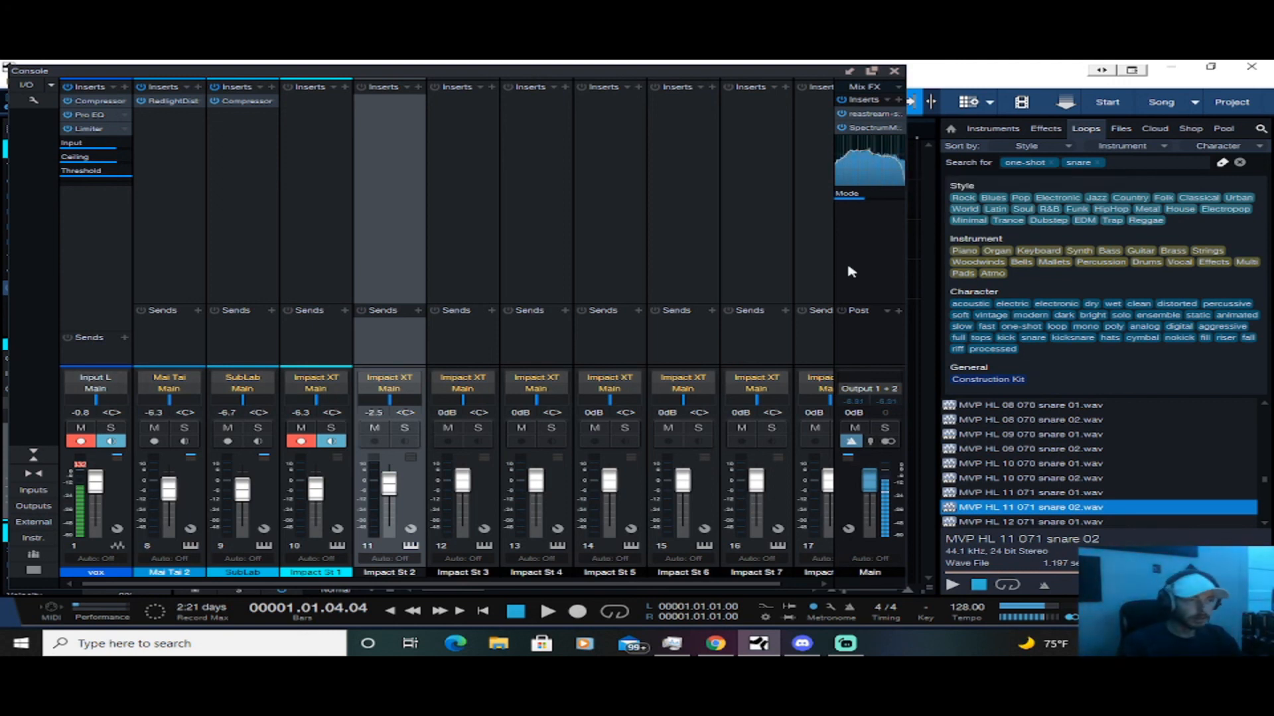
scroll(678, 257, "right", 1)
scroll(678, 258, "left", 1)
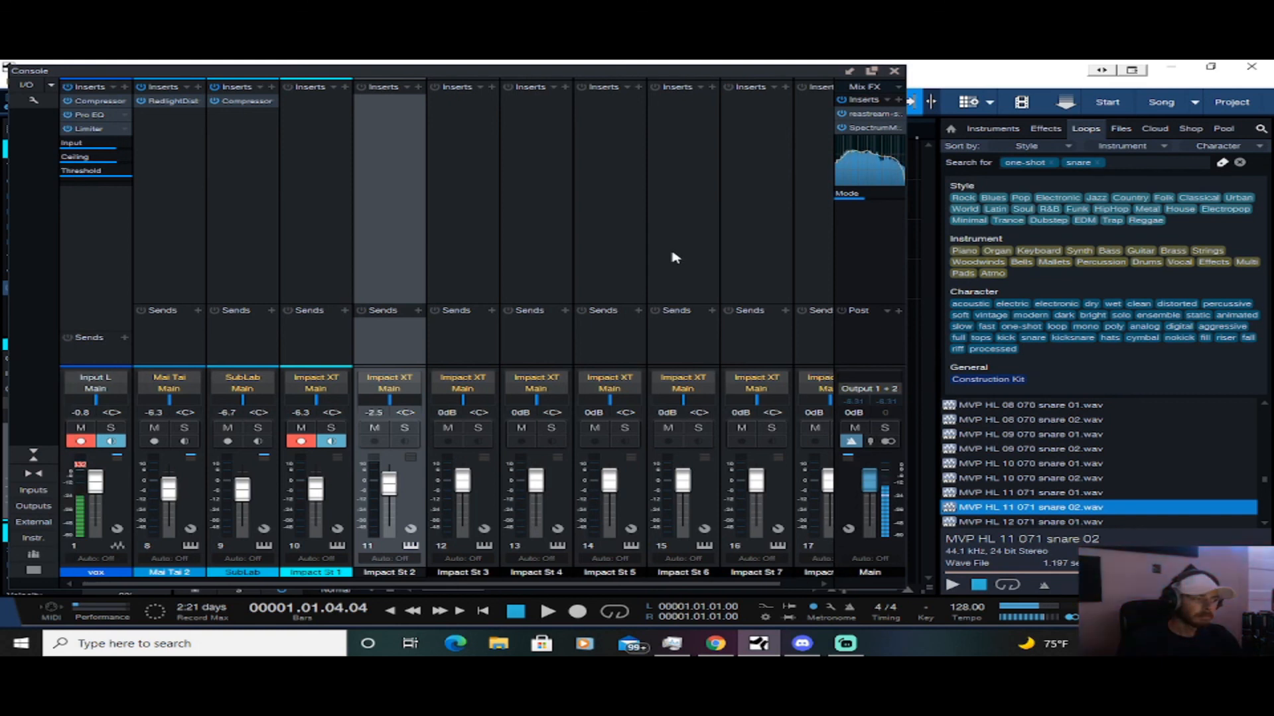